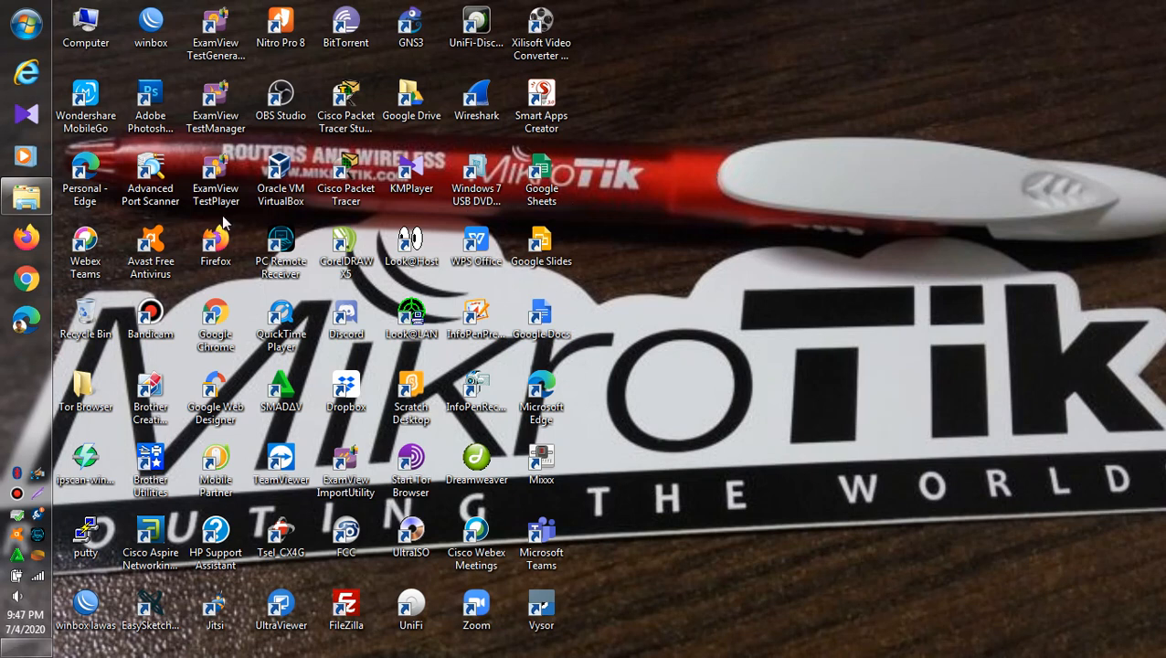
Step: Open Google Chrome and go to youtube.com
{"action": "left_click", "coordinate": [36, 286]}
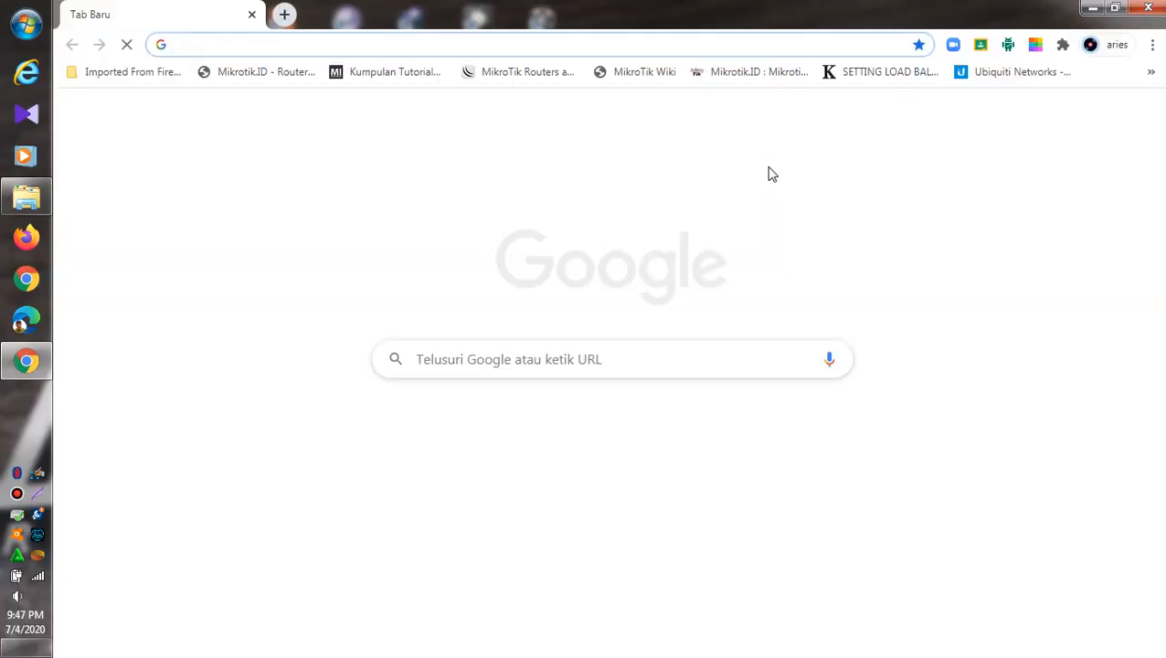
{"action": "type", "text": "youtube.com"}
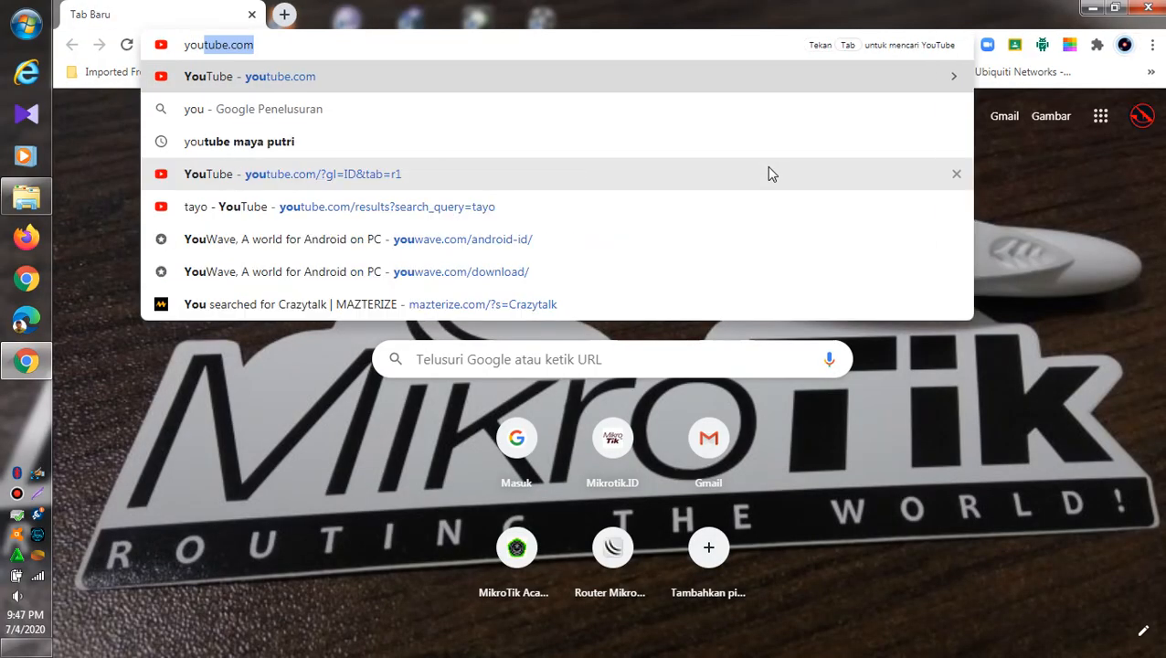
{"action": "key", "text": "Return"}
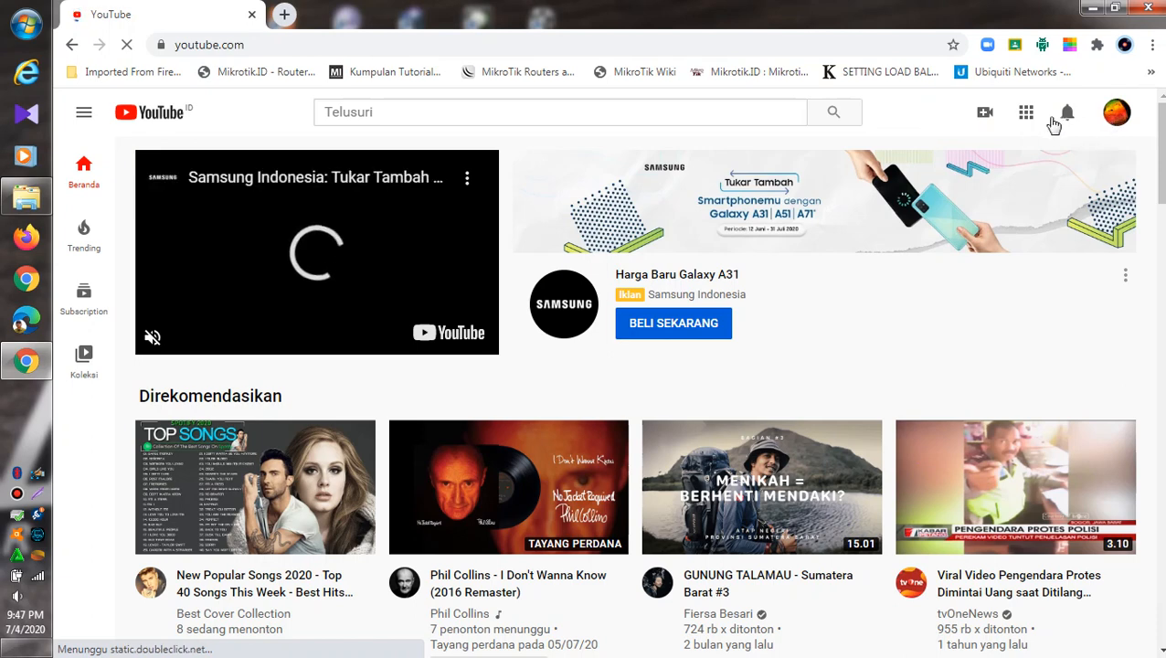
Step: Open YouTube's live streaming studio and start a new stream without reusing the previous stream's settings
{"action": "left_click", "coordinate": [985, 115]}
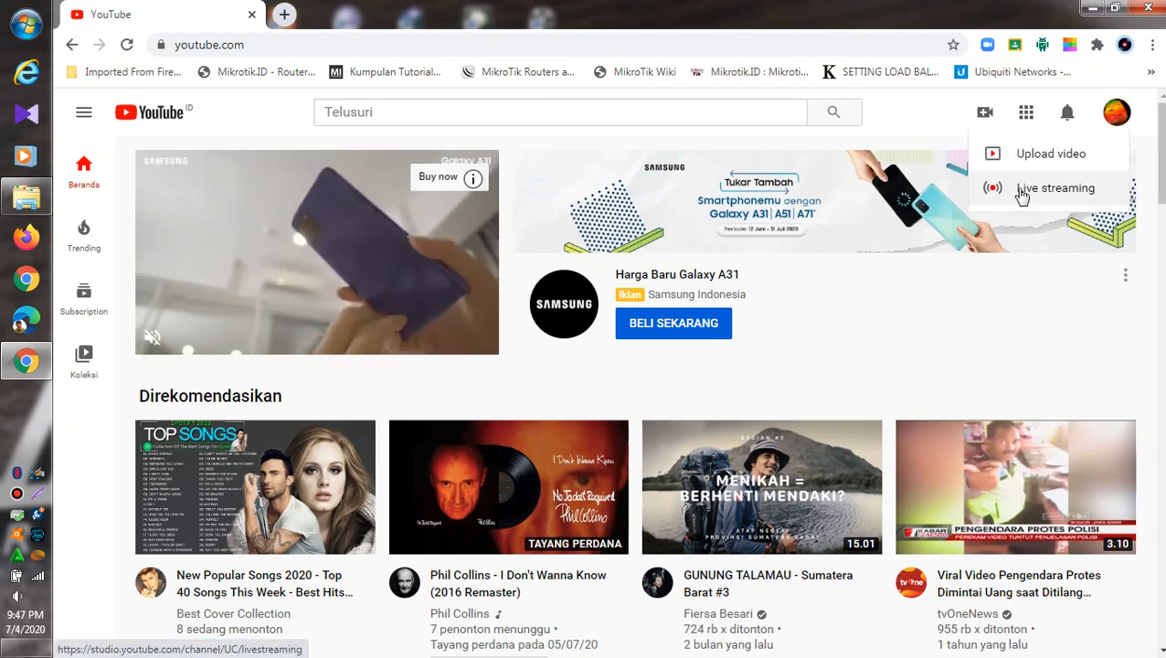
{"action": "left_click", "coordinate": [1052, 188]}
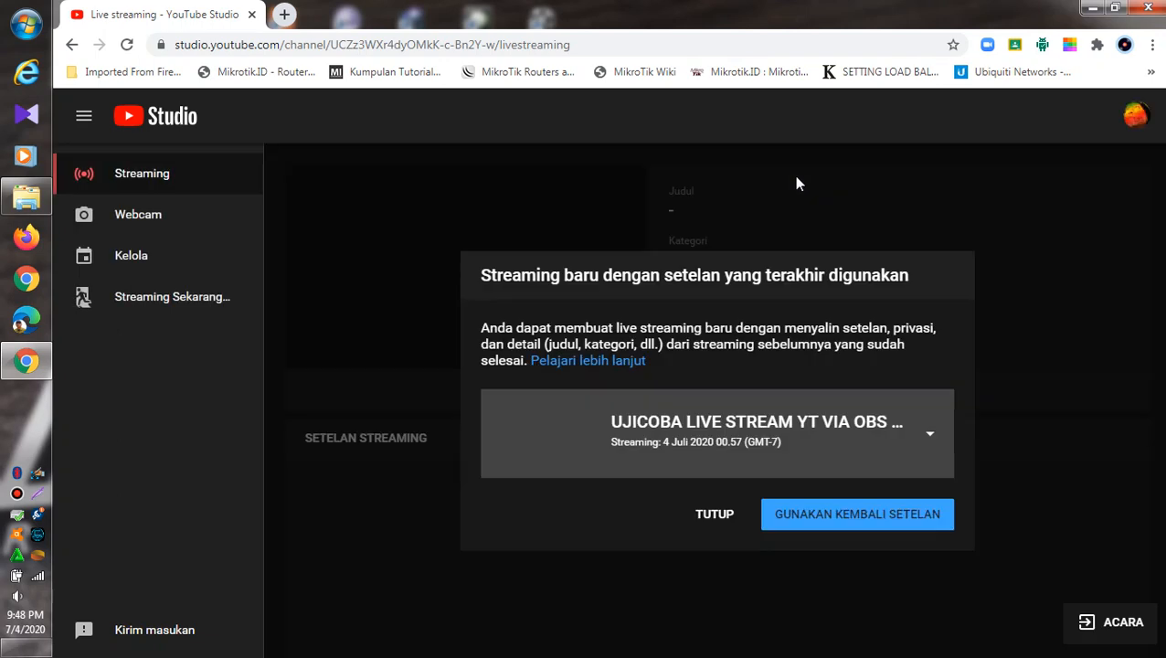
{"action": "left_click", "coordinate": [710, 517]}
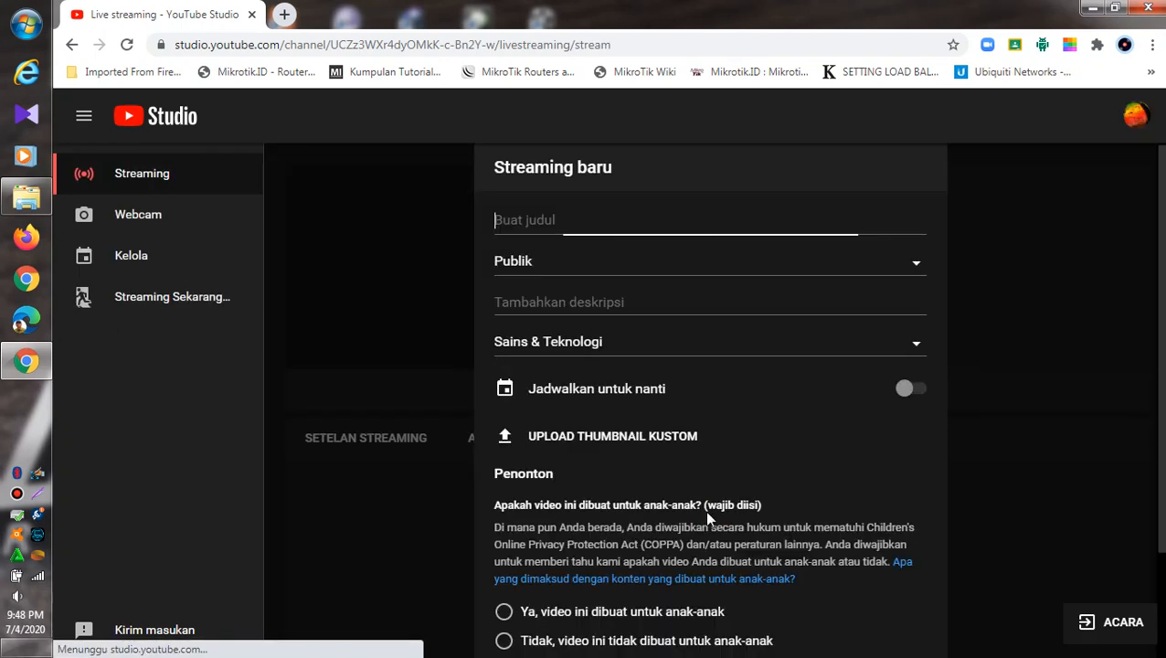
Step: Title the new stream "UJICOBA LIVE STREAM ENCODER OBS STUDIO UPSTREAM YOUTUBE"
{"action": "left_click", "coordinate": [585, 221]}
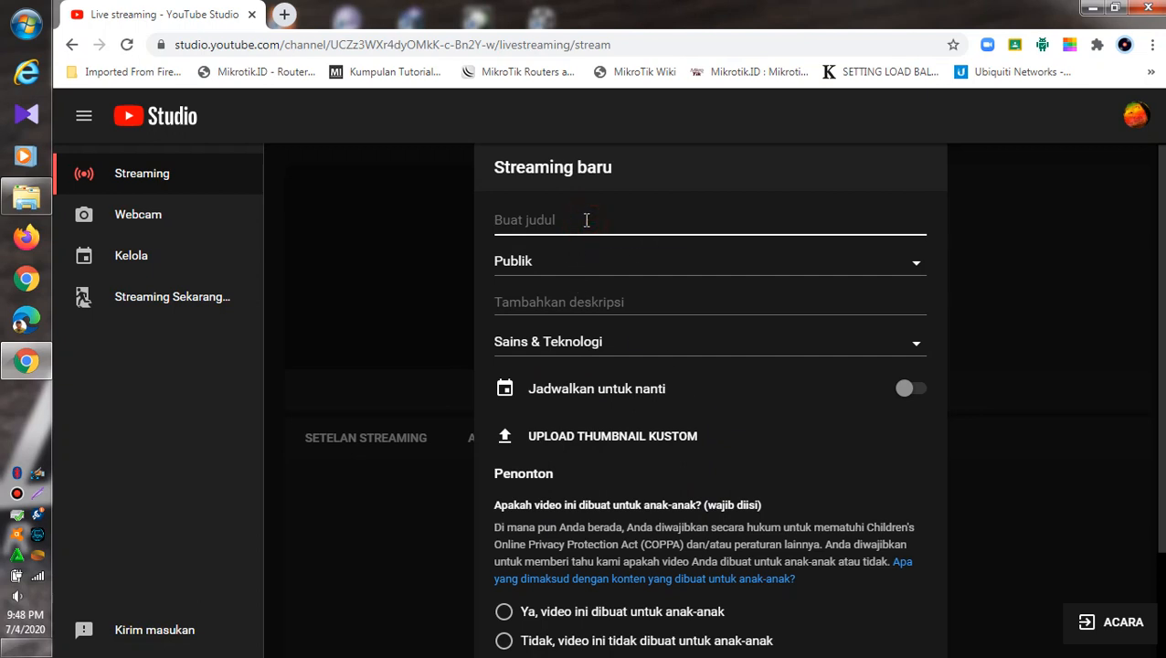
{"action": "type", "text": "UJICOBA LI"}
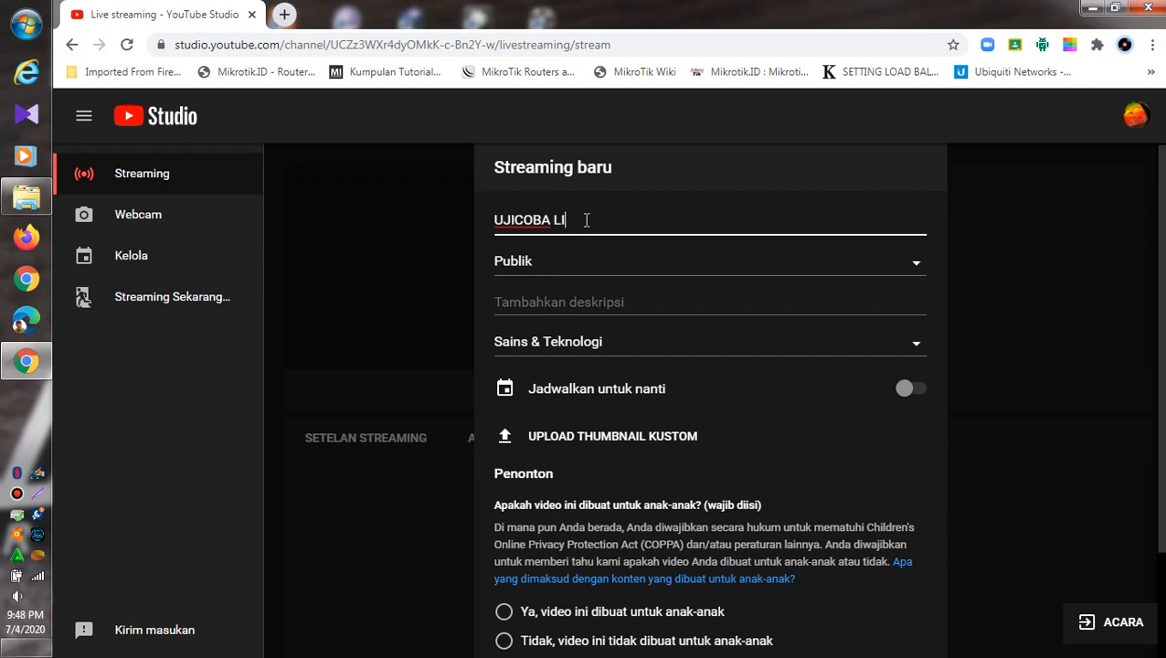
{"action": "type", "text": "VE STREAM"}
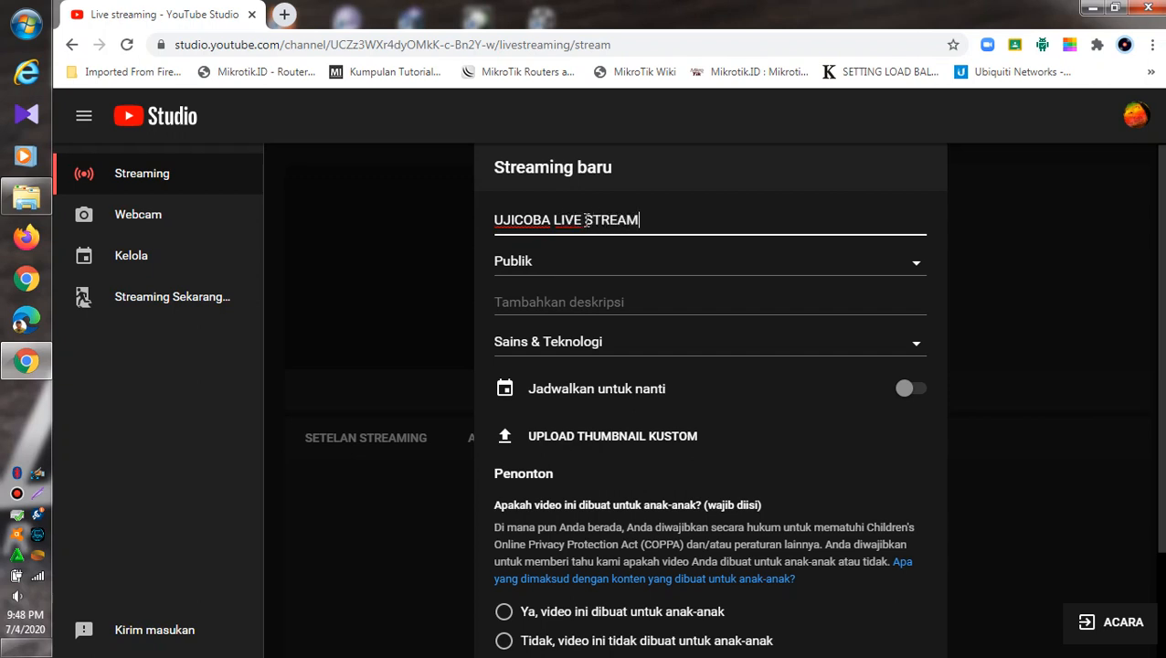
{"action": "type", "text": " ENCODER OBS"}
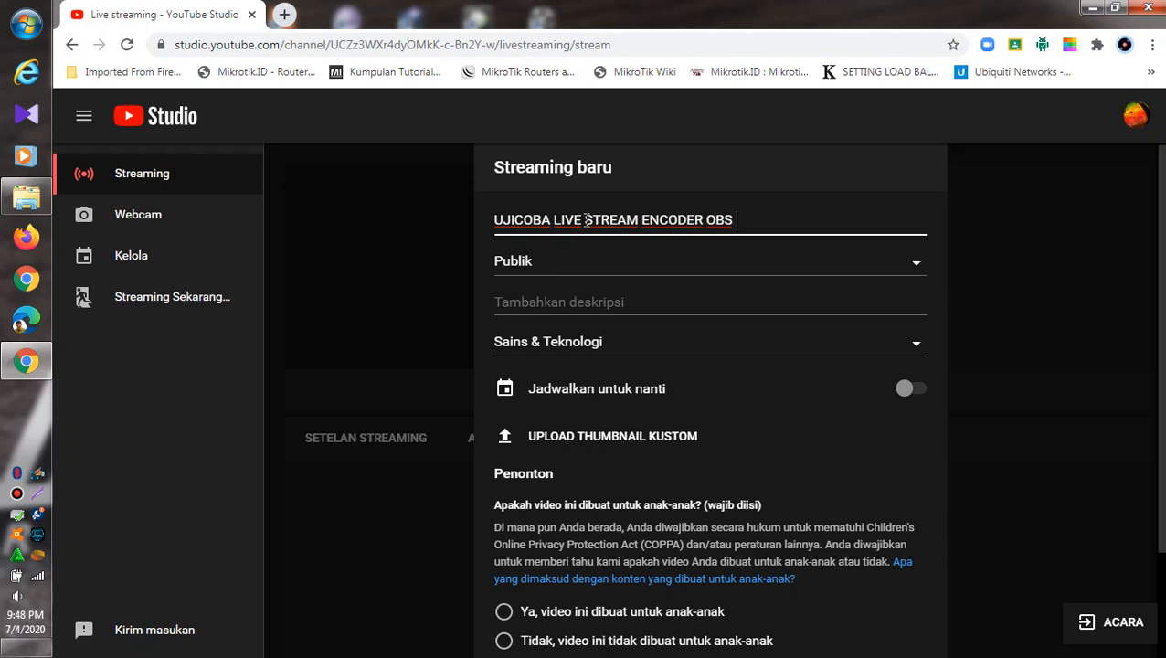
{"action": "type", "text": " STUDIO UPSTREA"}
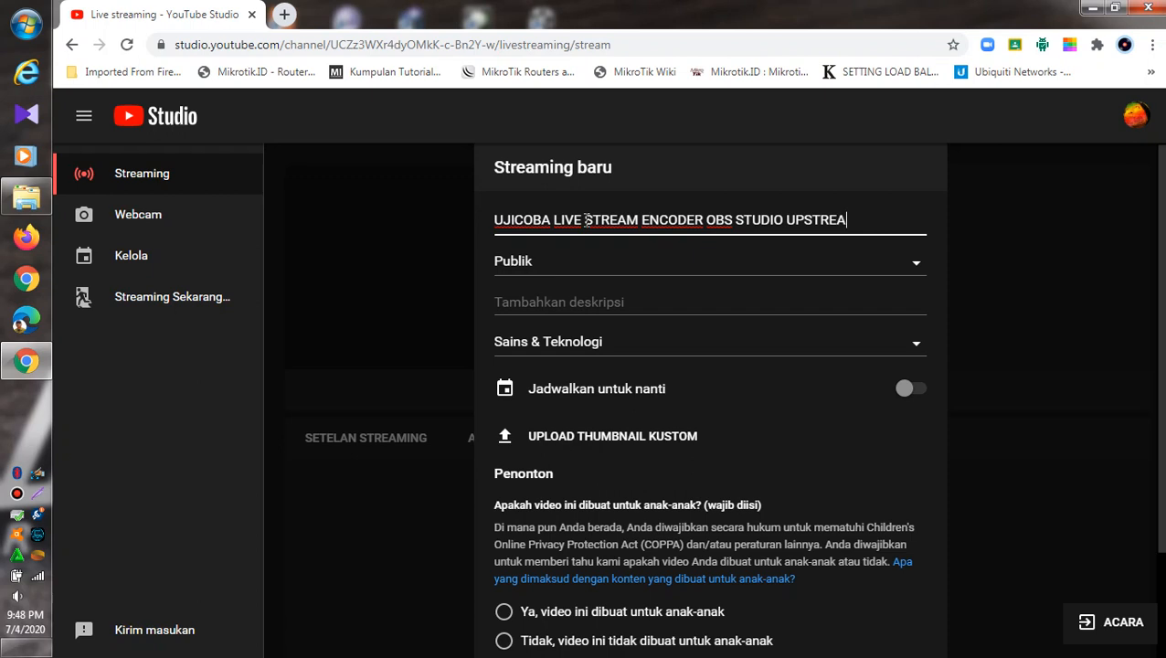
{"action": "type", "text": "M YOUTUBE"}
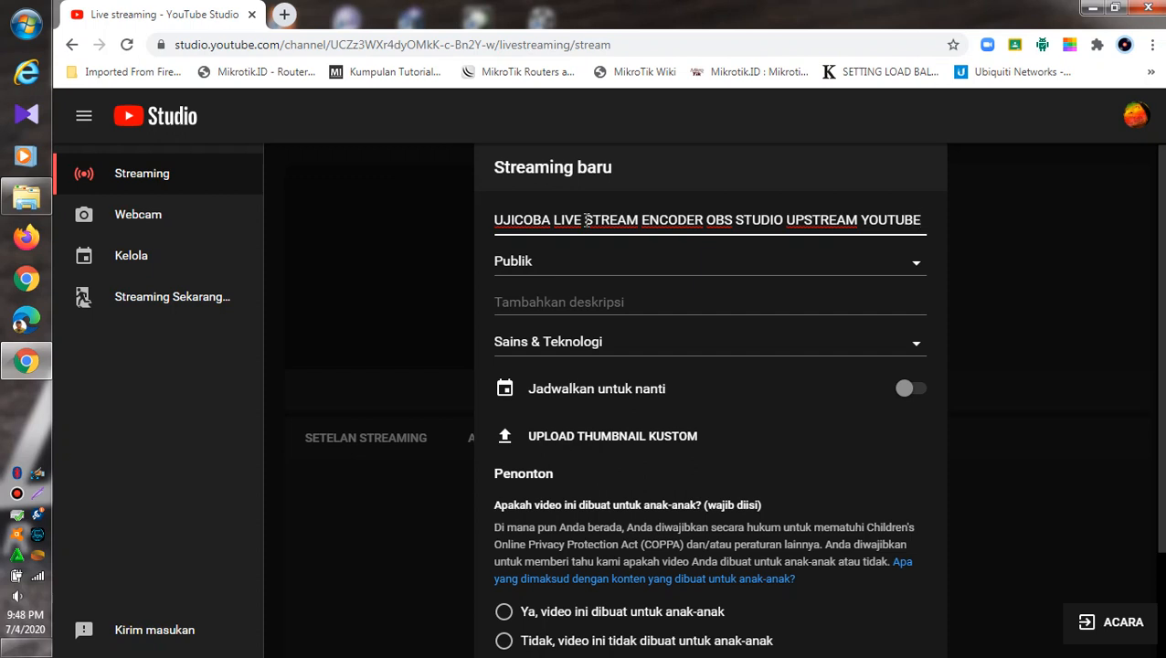
Step: Copy the full stream title into the description field
{"action": "left_click_drag", "start_coordinate": [927, 223], "coordinate": [403, 245]}
{"action": "left_click", "coordinate": [580, 221]}
{"action": "double_click", "coordinate": [495, 223]}
{"action": "left_click_drag", "start_coordinate": [495, 223], "coordinate": [999, 223]}
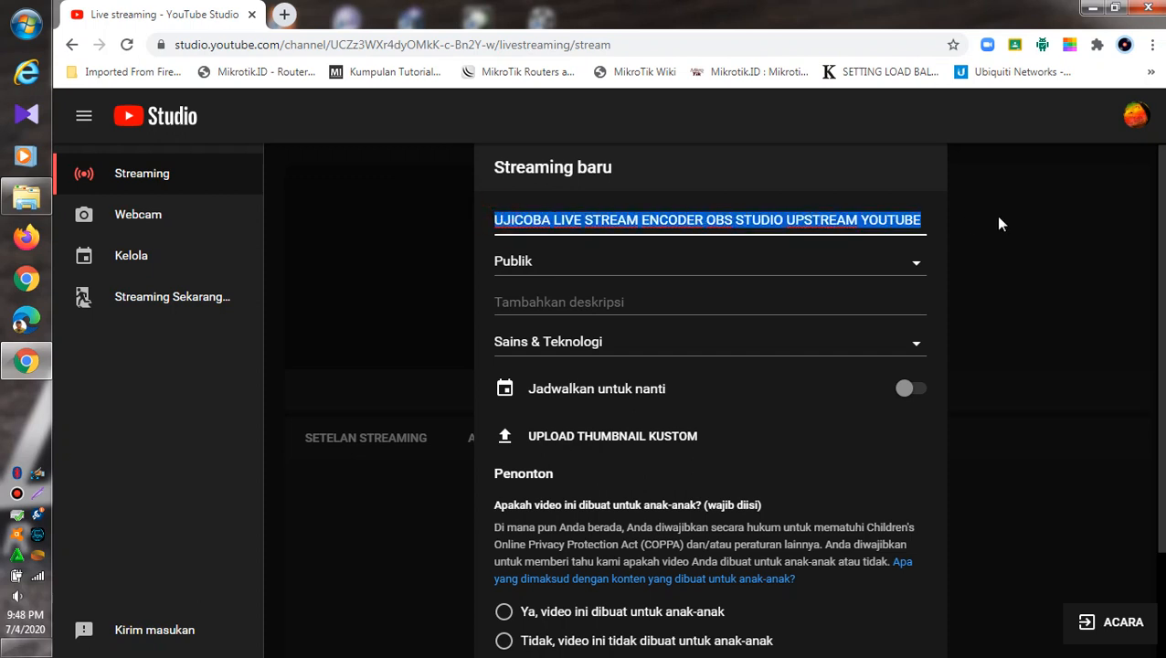
{"action": "right_click", "coordinate": [852, 218]}
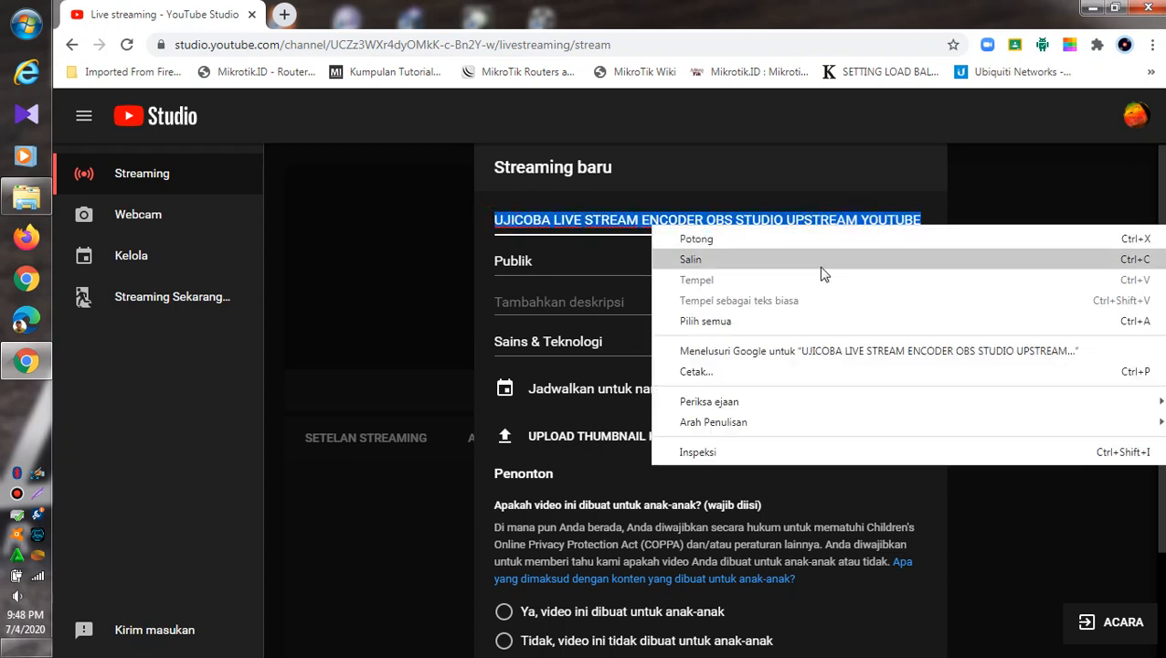
{"action": "left_click", "coordinate": [755, 260]}
{"action": "right_click", "coordinate": [649, 304]}
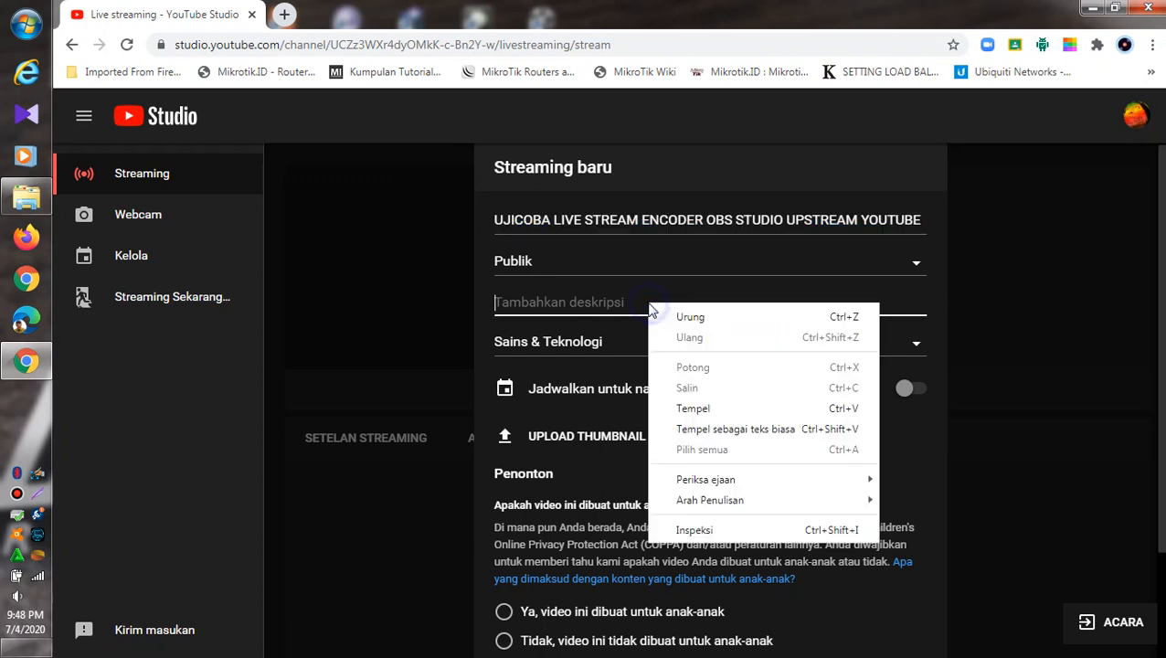
{"action": "left_click", "coordinate": [693, 409]}
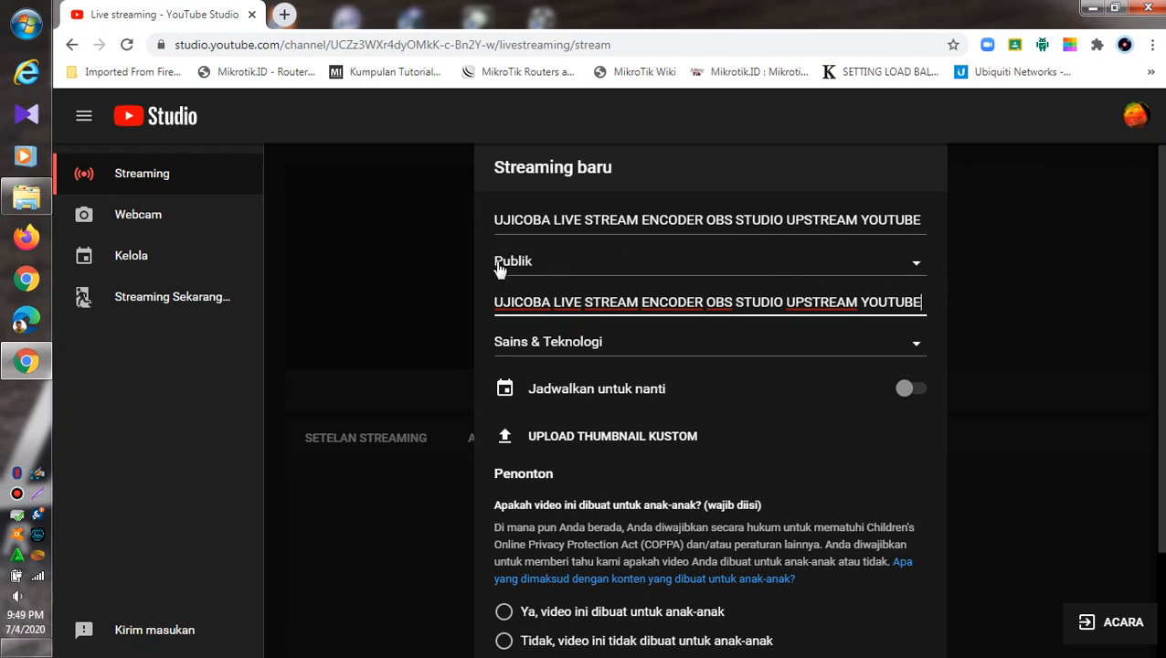
Step: Set the stream's visibility to Tidak publik, dismissing the Windows color scheme prompt by keeping the current scheme permanently
{"action": "left_click", "coordinate": [910, 265]}
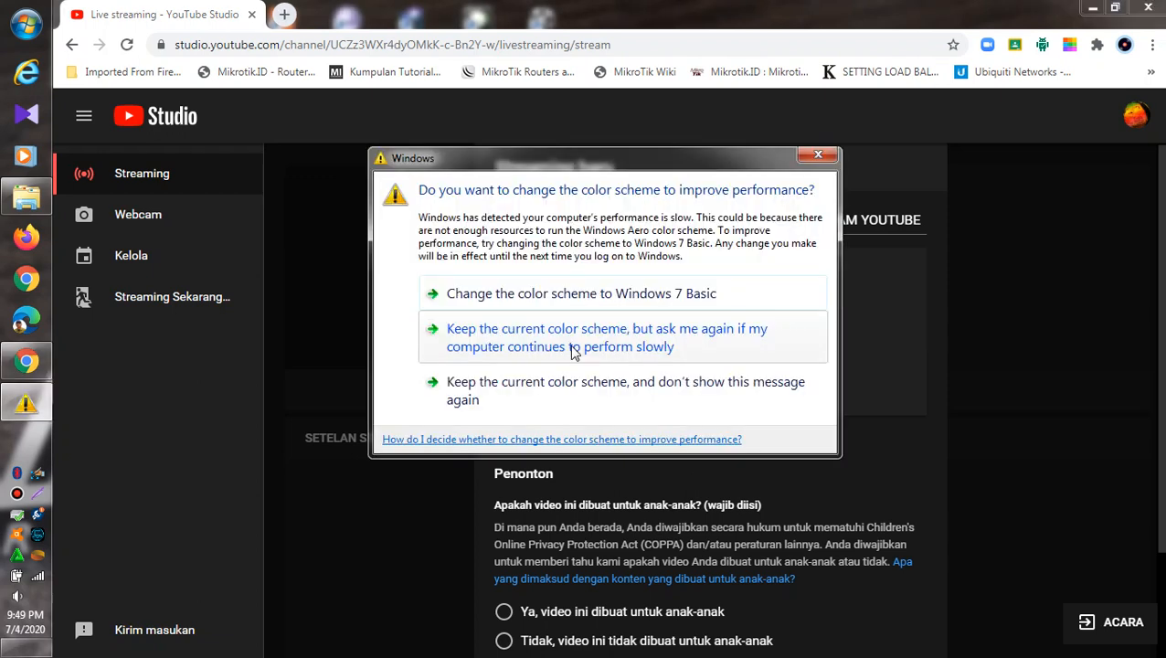
{"action": "left_click", "coordinate": [567, 382]}
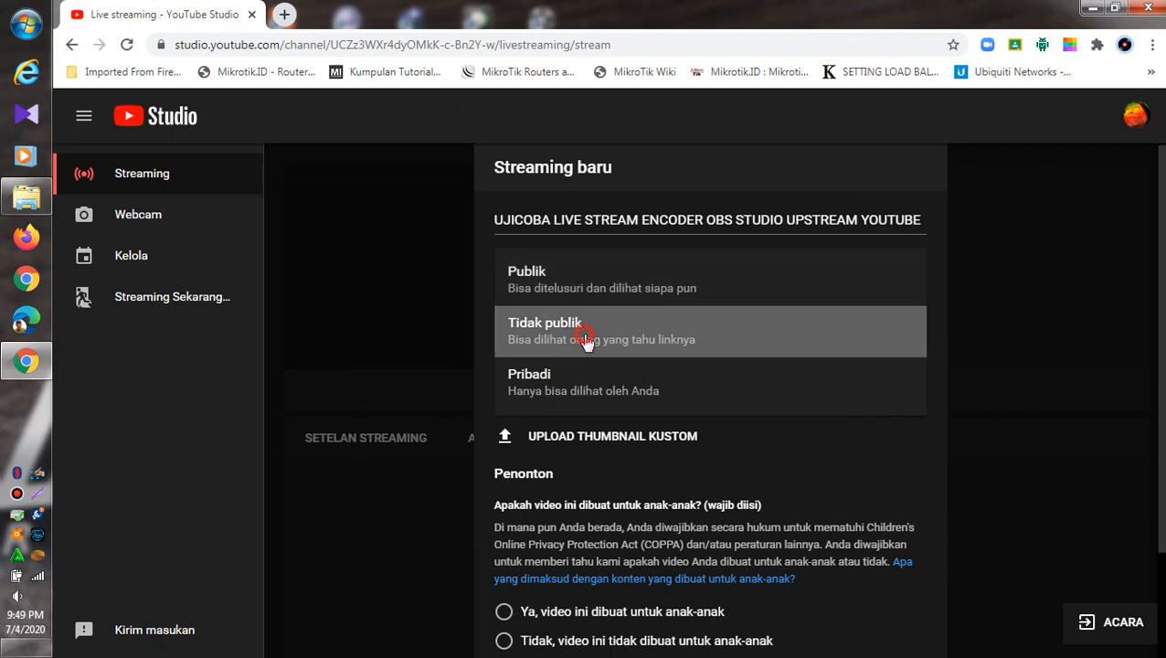
{"action": "left_click", "coordinate": [586, 338]}
Step: Set the stream's category to Pendidikan and schedule it for Sab, 4 Jul at 21.55
{"action": "scroll", "coordinate": [635, 279], "scroll_direction": "down", "scroll_amount": 2}
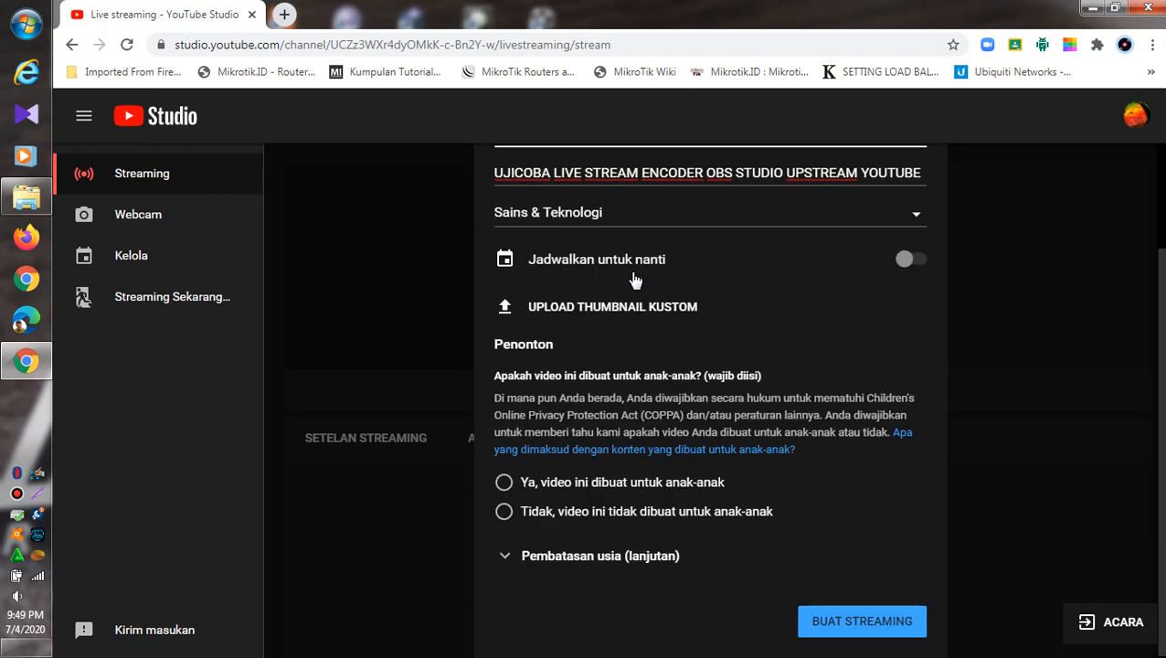
{"action": "scroll", "coordinate": [599, 279], "scroll_direction": "up", "scroll_amount": 2}
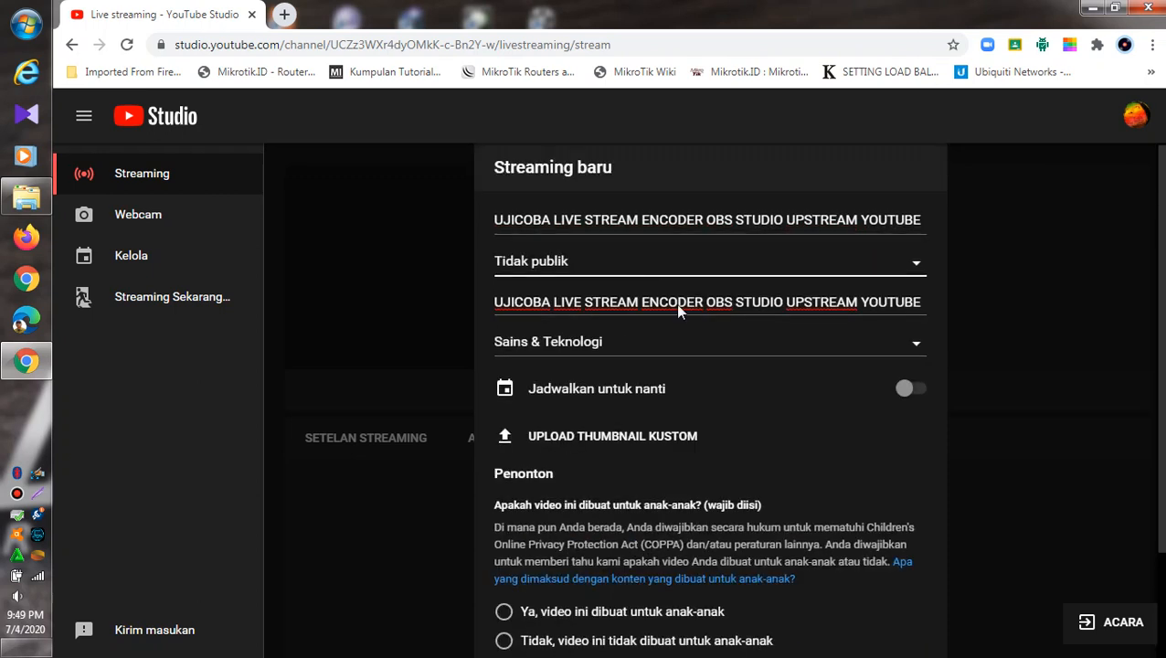
{"action": "left_click", "coordinate": [919, 350]}
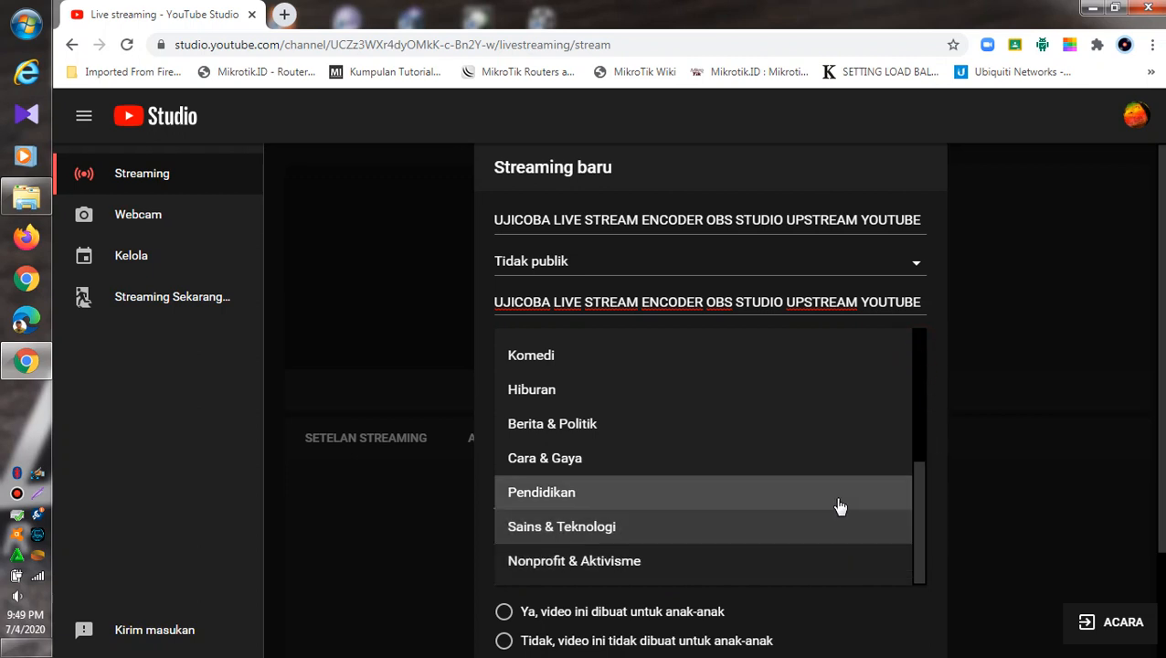
{"action": "left_click", "coordinate": [668, 509]}
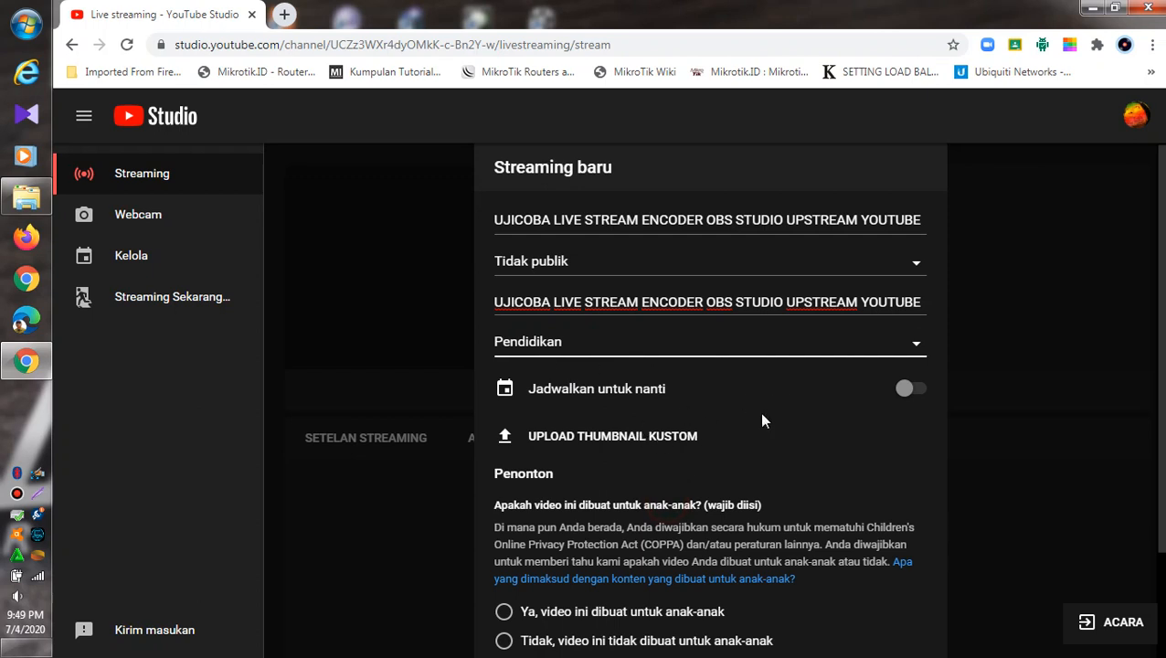
{"action": "left_click", "coordinate": [909, 389]}
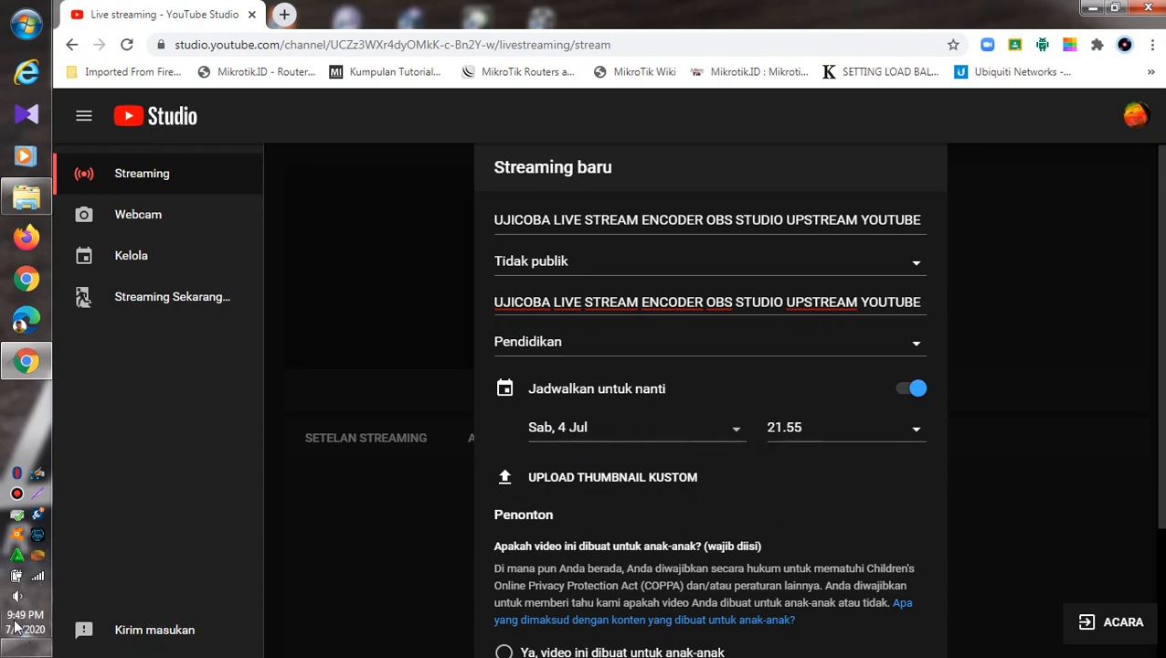
{"action": "mouse_move", "coordinate": [16, 624]}
Step: Mark the video as not made for children, check the age restriction options, and create the stream
{"action": "scroll", "coordinate": [826, 446], "scroll_direction": "down", "scroll_amount": 3}
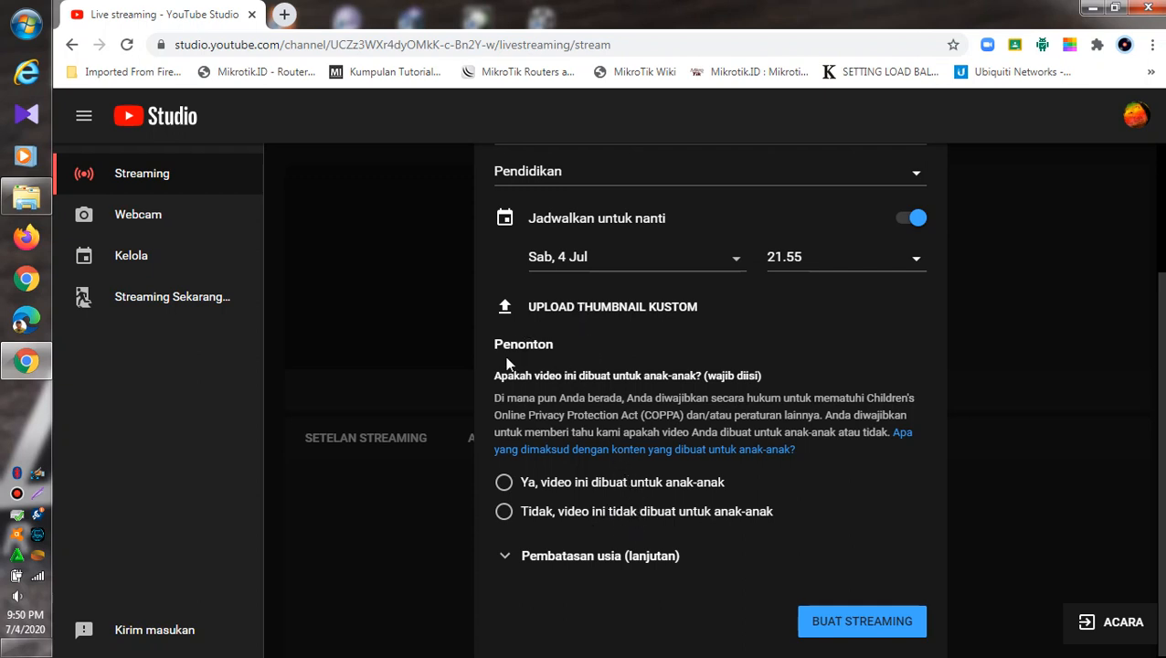
{"action": "left_click", "coordinate": [564, 516]}
{"action": "left_click", "coordinate": [585, 559]}
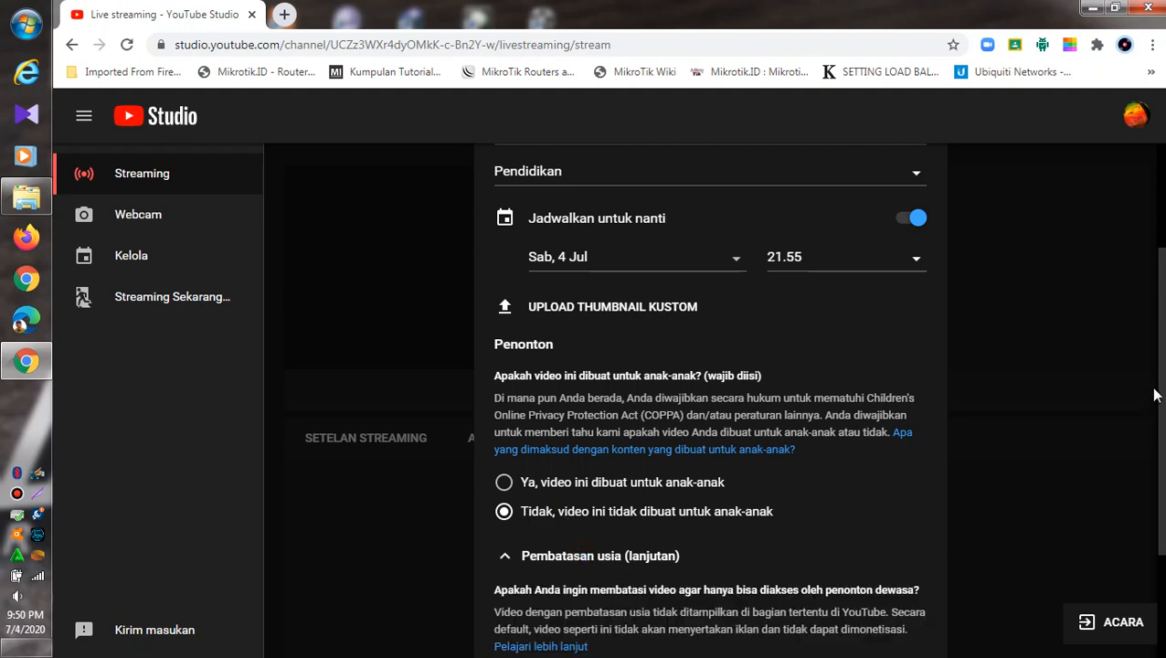
{"action": "scroll", "coordinate": [1157, 484], "scroll_direction": "down", "scroll_amount": 2}
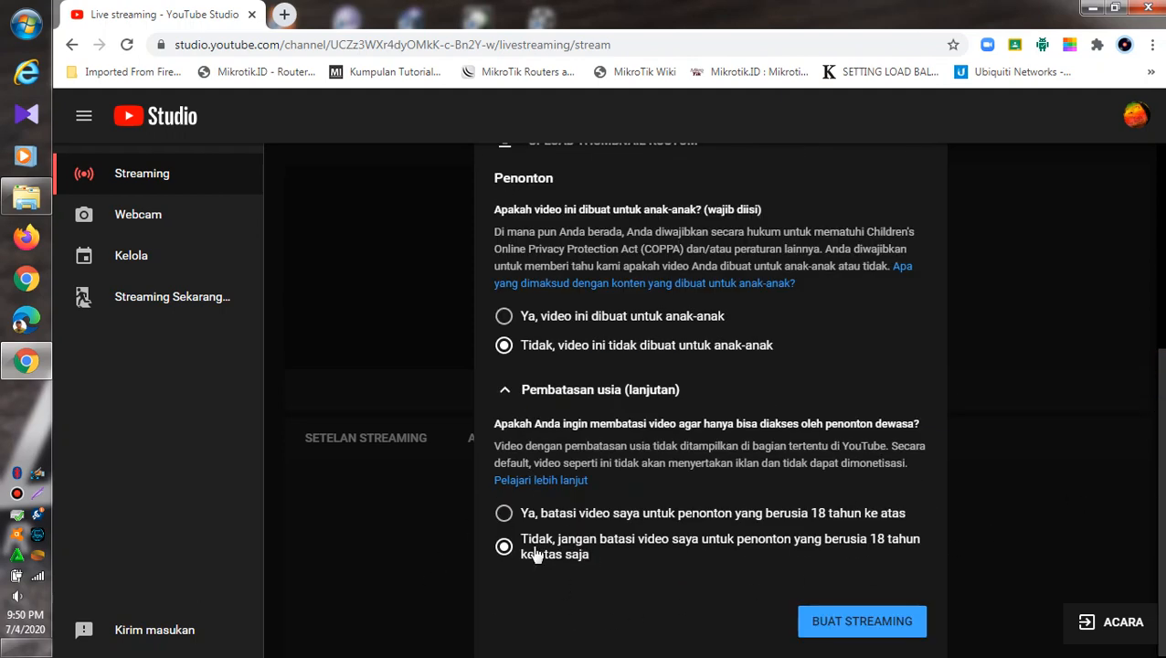
{"action": "left_click", "coordinate": [842, 625]}
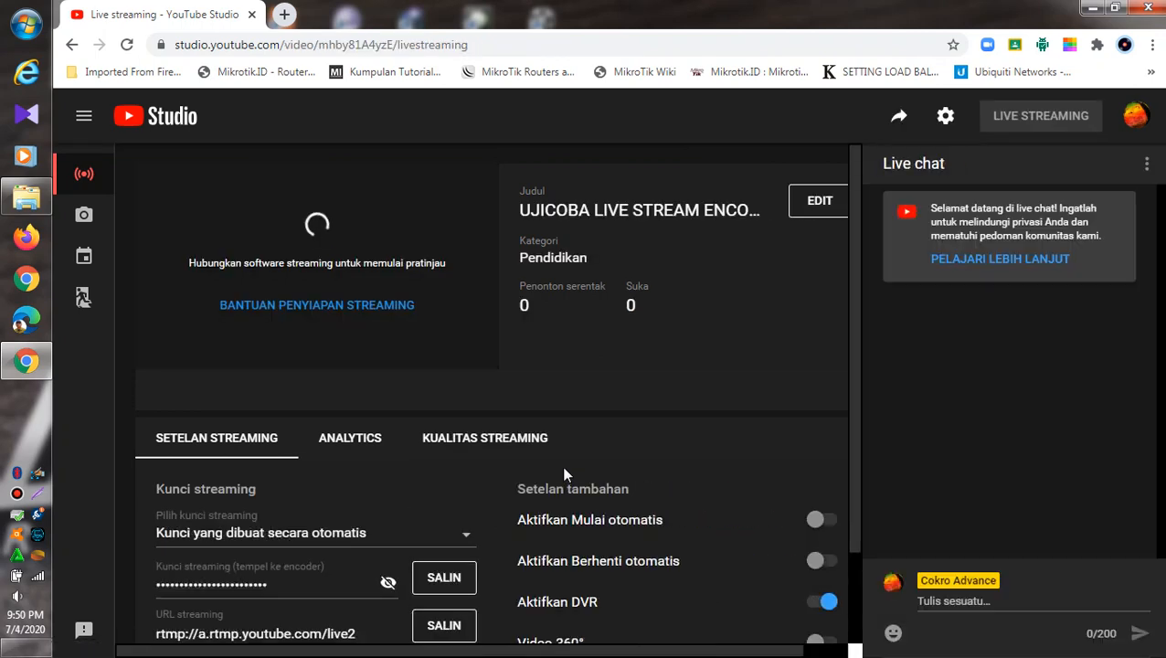
Step: Launch the Lightshot screenshot program from the installed programs
{"action": "left_click", "coordinate": [36, 39]}
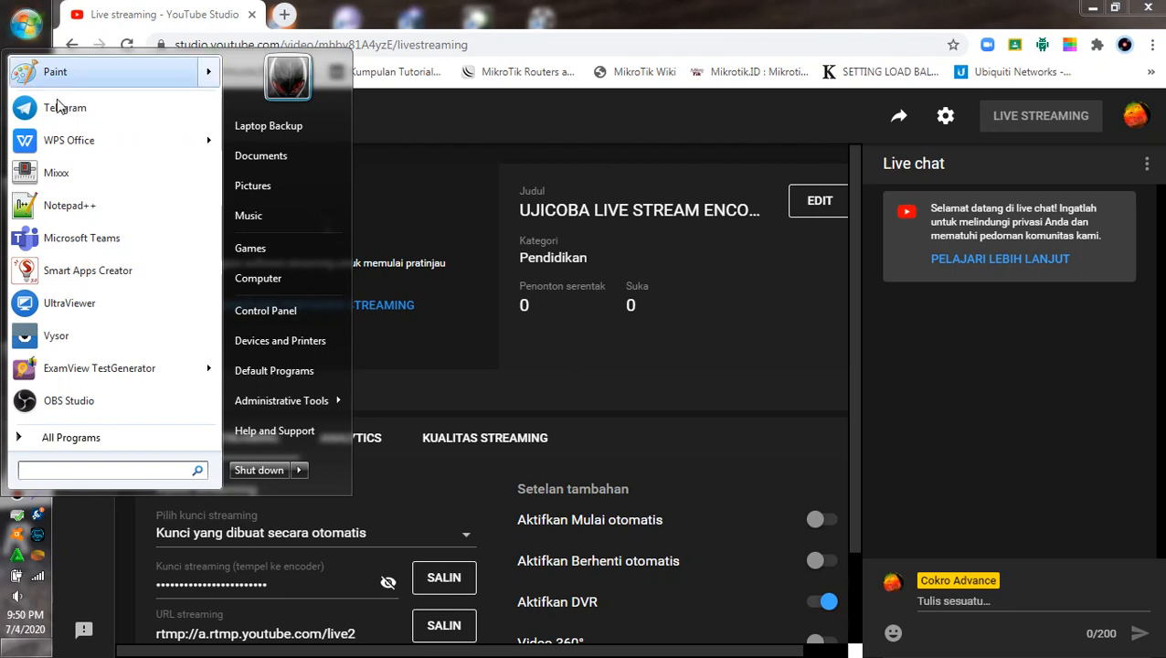
{"action": "left_click", "coordinate": [62, 437]}
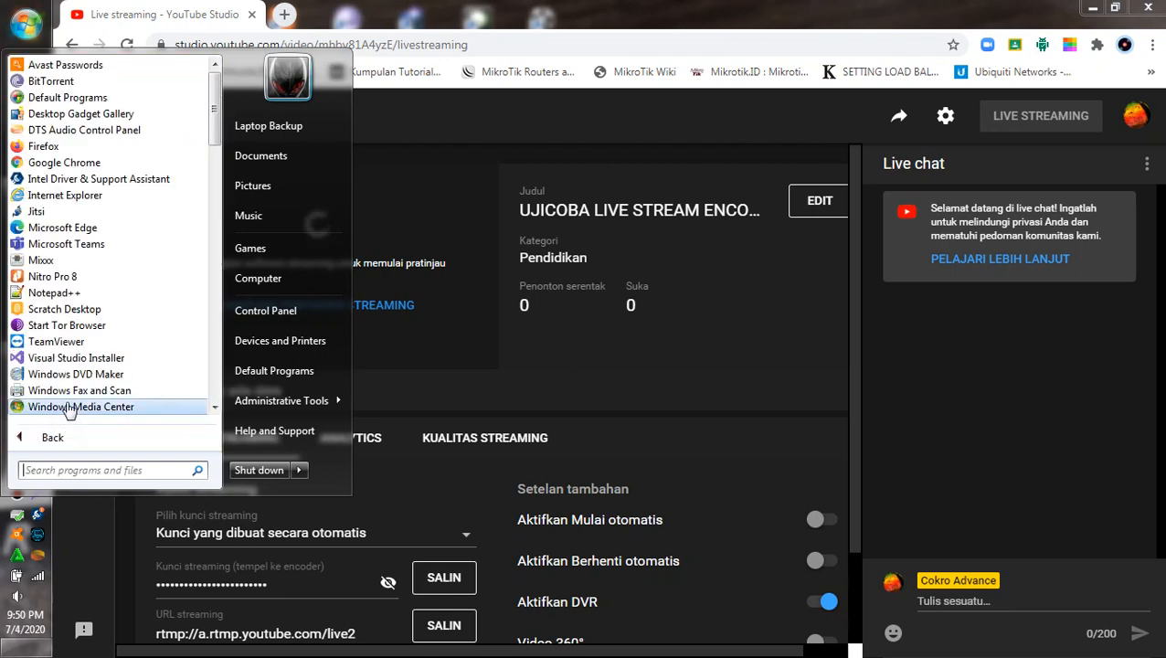
{"action": "scroll", "coordinate": [88, 329], "scroll_direction": "down", "scroll_amount": 4}
{"action": "scroll", "coordinate": [87, 334], "scroll_direction": "down", "scroll_amount": 8}
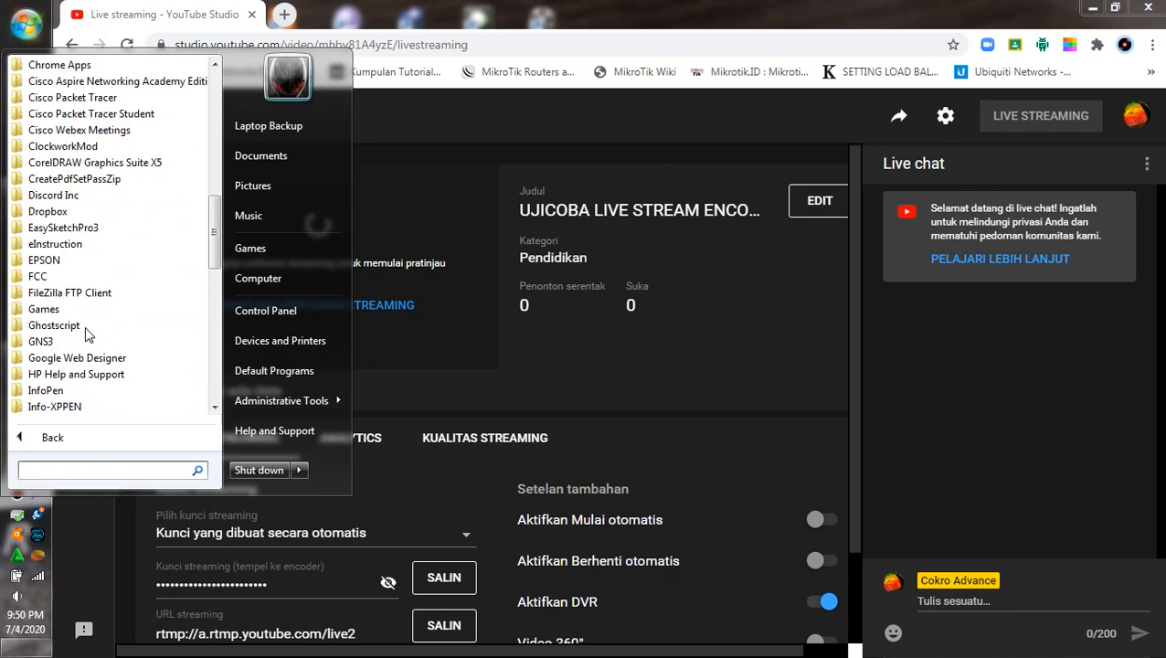
{"action": "scroll", "coordinate": [88, 334], "scroll_direction": "down", "scroll_amount": 2}
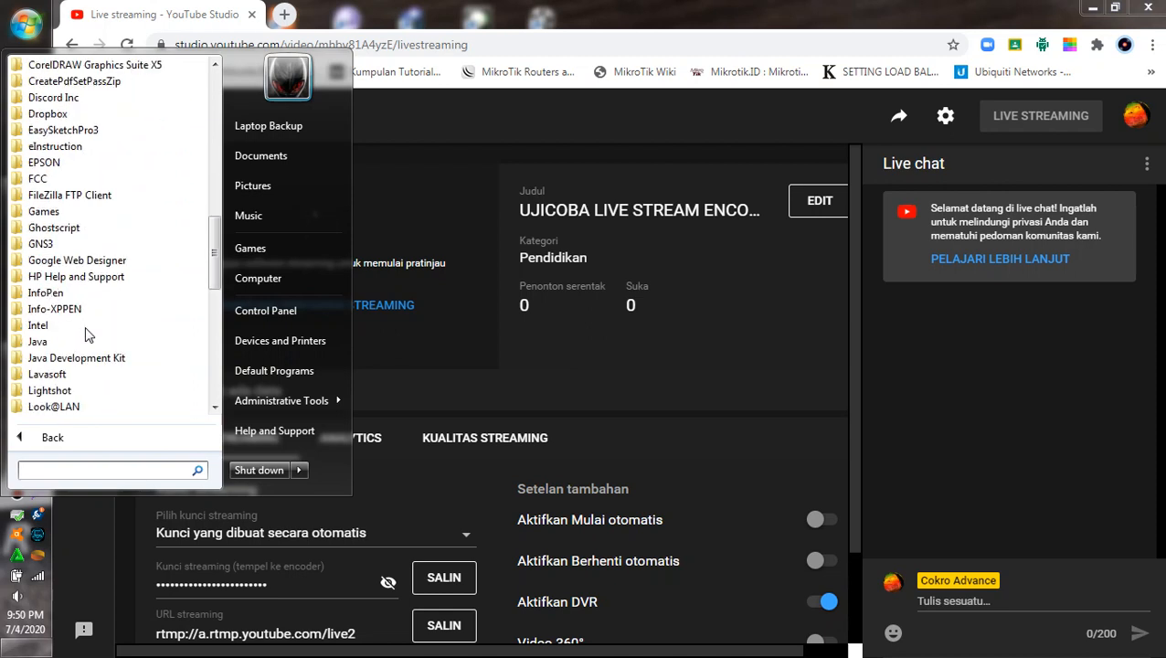
{"action": "scroll", "coordinate": [88, 335], "scroll_direction": "down", "scroll_amount": 1}
{"action": "left_click", "coordinate": [73, 341]}
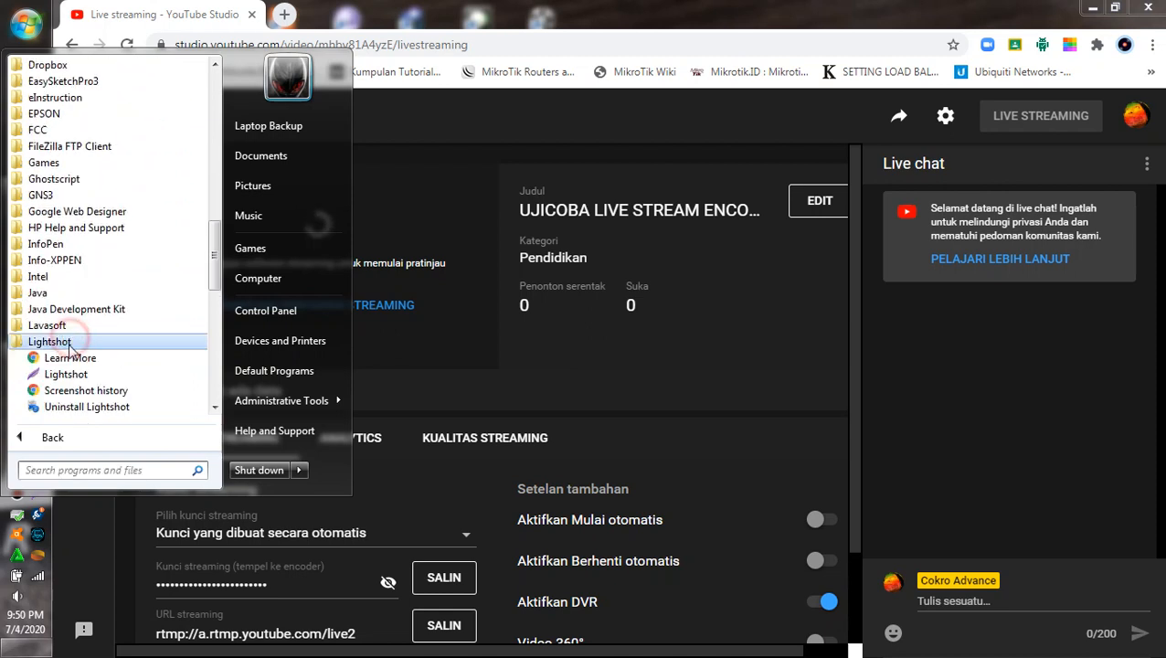
{"action": "left_click", "coordinate": [66, 375]}
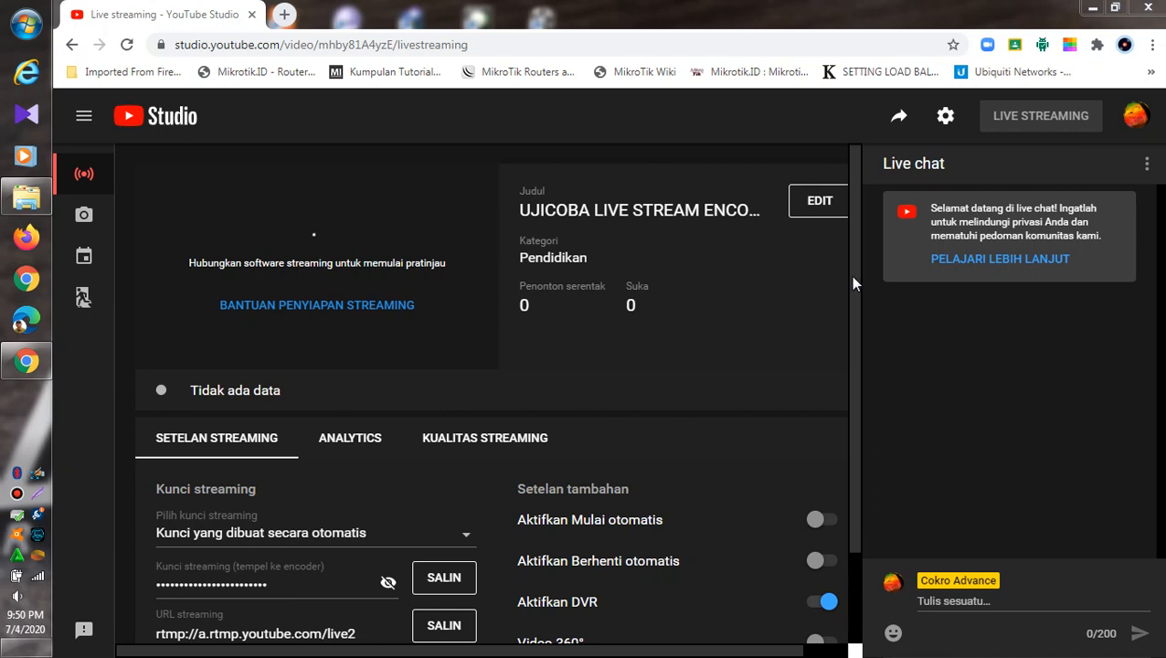
Step: Frame the streaming key and URL section in a screenshot selection, dismiss it, and check the available streaming key choices
{"action": "left_click_drag", "start_coordinate": [851, 274], "coordinate": [858, 372]}
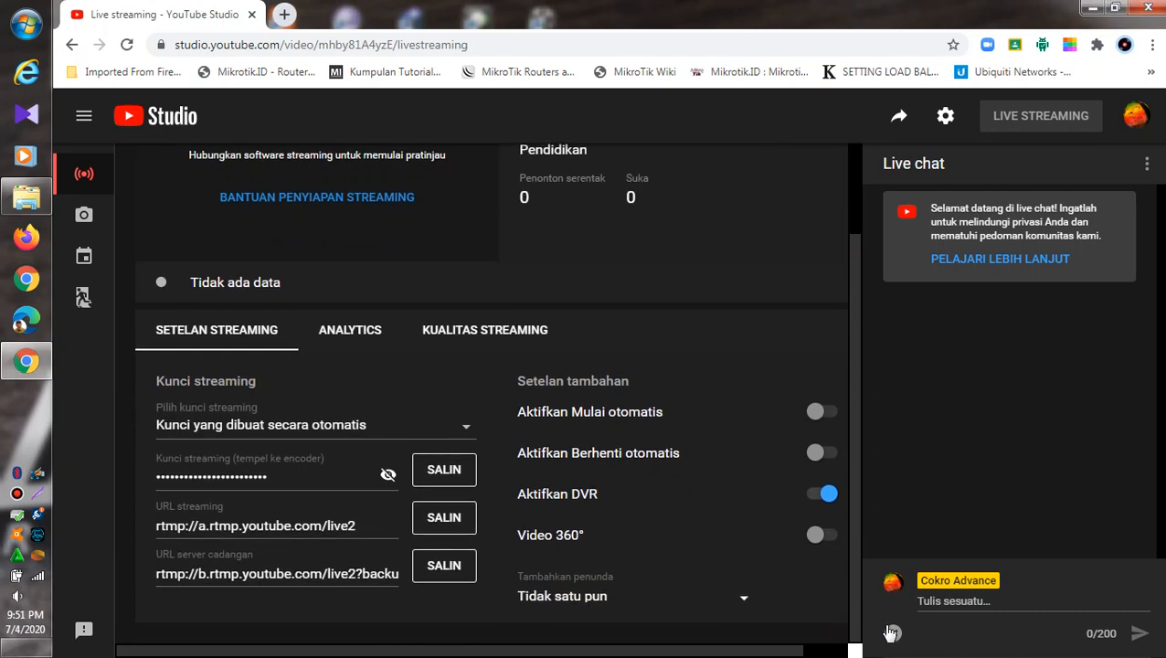
{"action": "left_click", "coordinate": [37, 494]}
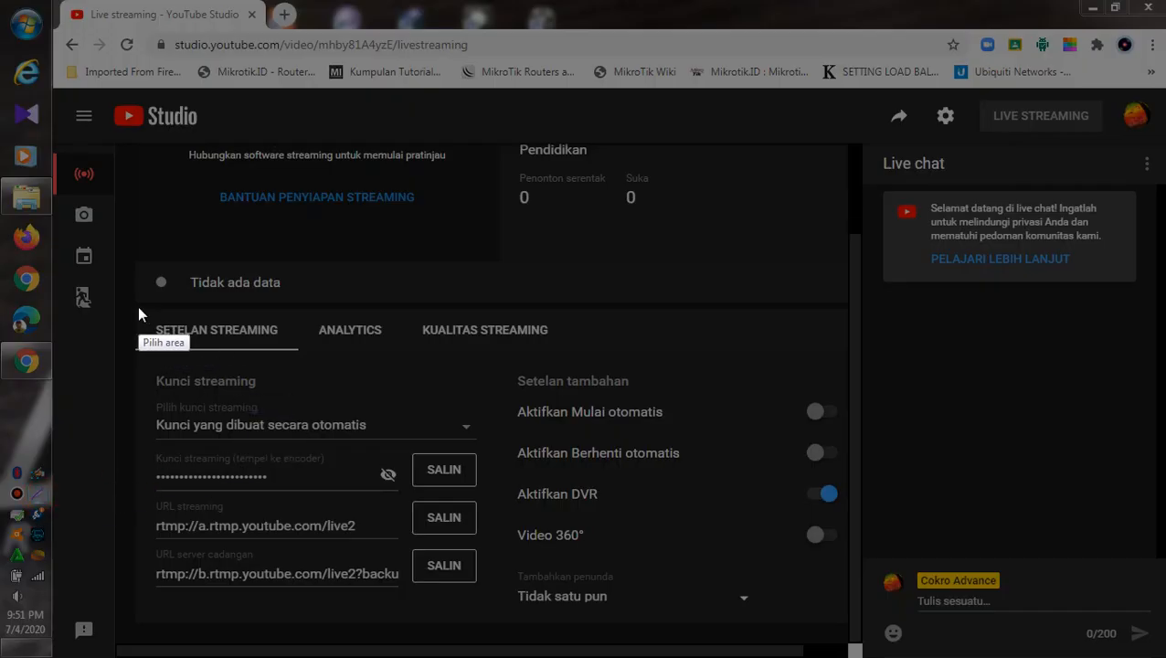
{"action": "mouse_move", "coordinate": [138, 307]}
{"action": "left_mouse_down"}
{"action": "mouse_move", "coordinate": [411, 518]}
{"action": "mouse_move", "coordinate": [413, 612]}
{"action": "left_mouse_up"}
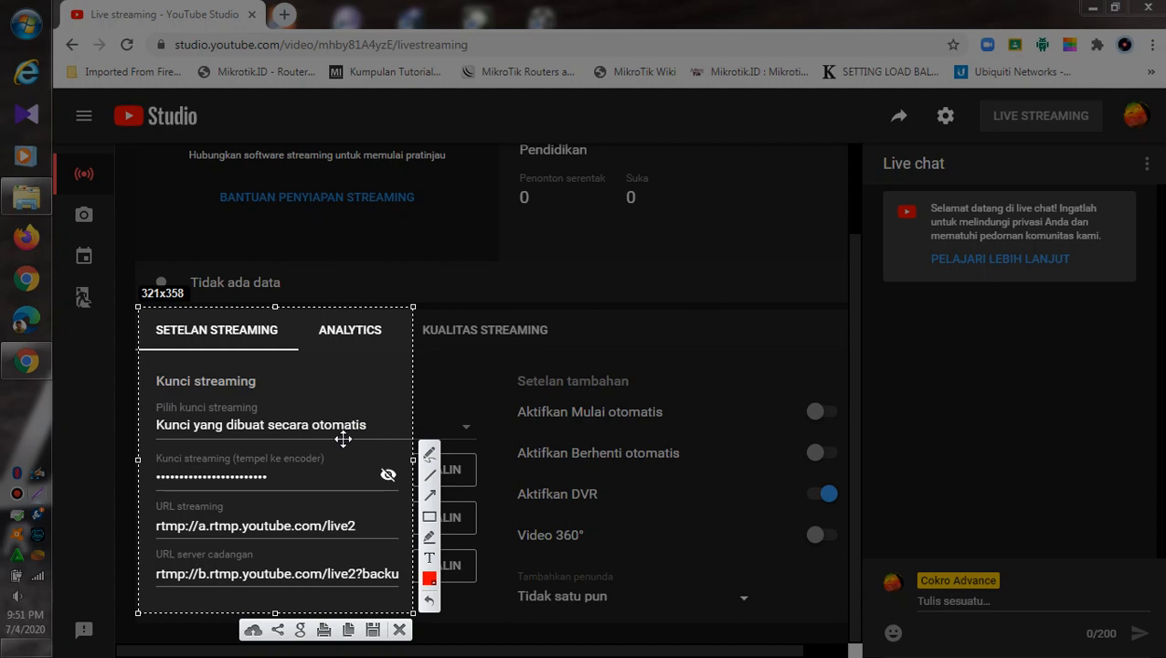
{"action": "key", "text": "Escape"}
{"action": "left_click", "coordinate": [467, 428]}
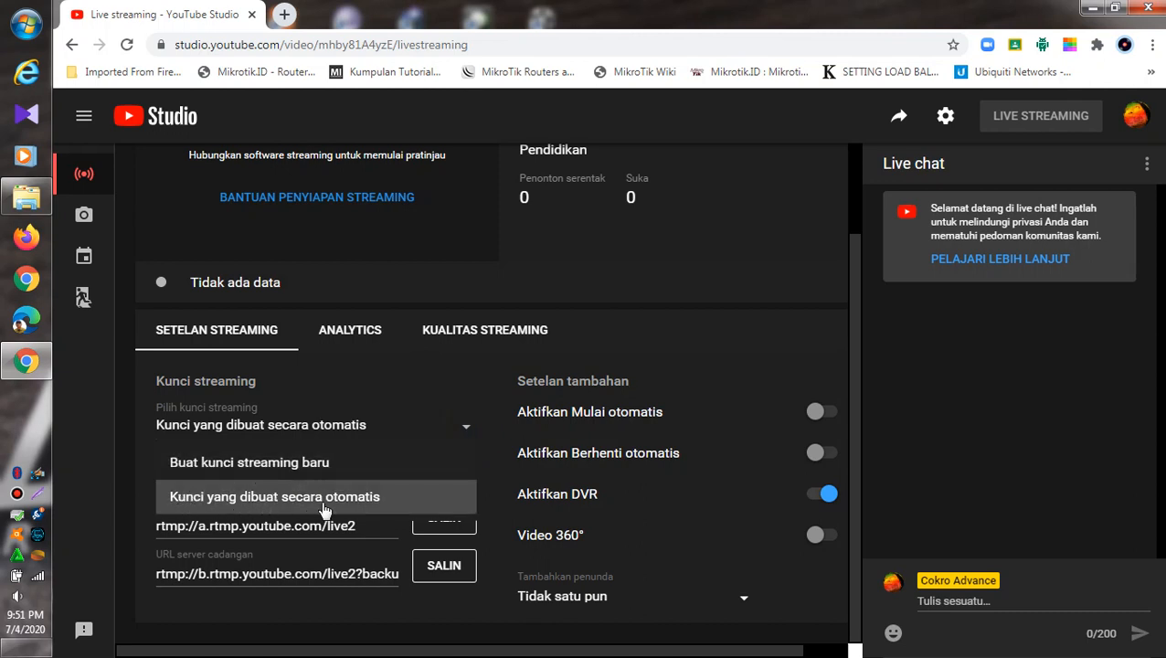
{"action": "left_click", "coordinate": [363, 399]}
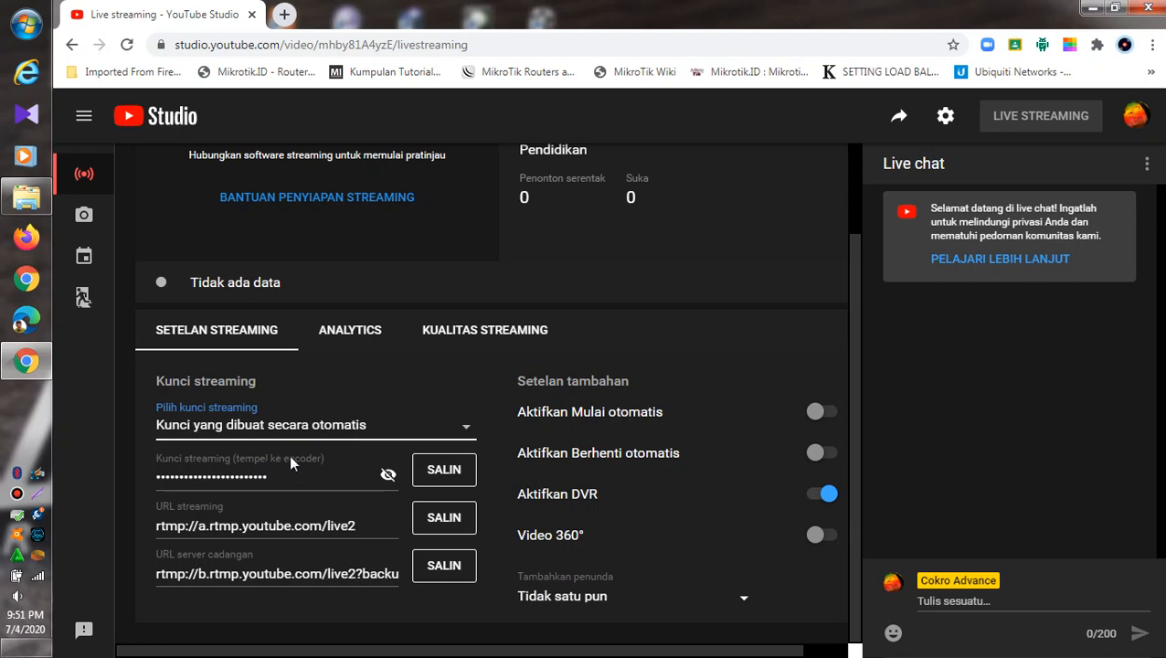
Step: Select the Kunci streaming field for a screenshot, outline it with a red rectangle, and discard the capture
{"action": "left_click", "coordinate": [39, 494]}
{"action": "left_click_drag", "start_coordinate": [141, 443], "coordinate": [486, 504]}
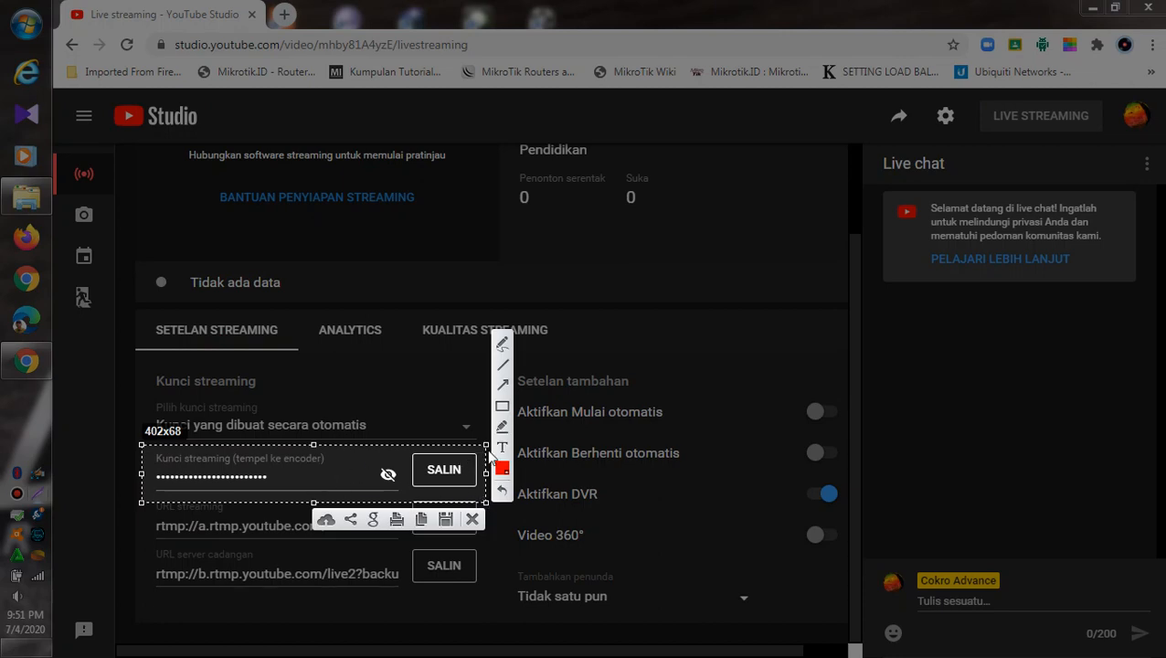
{"action": "left_click", "coordinate": [502, 406]}
{"action": "mouse_move", "coordinate": [144, 446]}
{"action": "left_mouse_down"}
{"action": "mouse_move", "coordinate": [291, 494]}
{"action": "mouse_move", "coordinate": [477, 494]}
{"action": "left_mouse_up"}
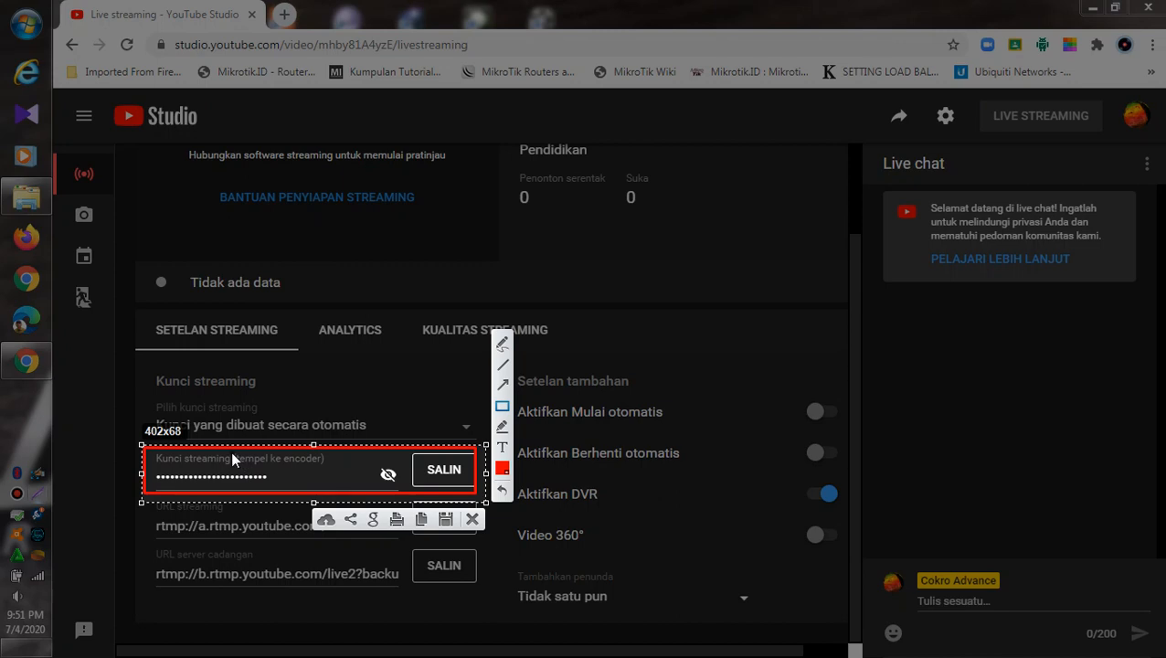
{"action": "left_click_drag", "start_coordinate": [230, 450], "coordinate": [331, 467]}
{"action": "key", "text": "Escape"}
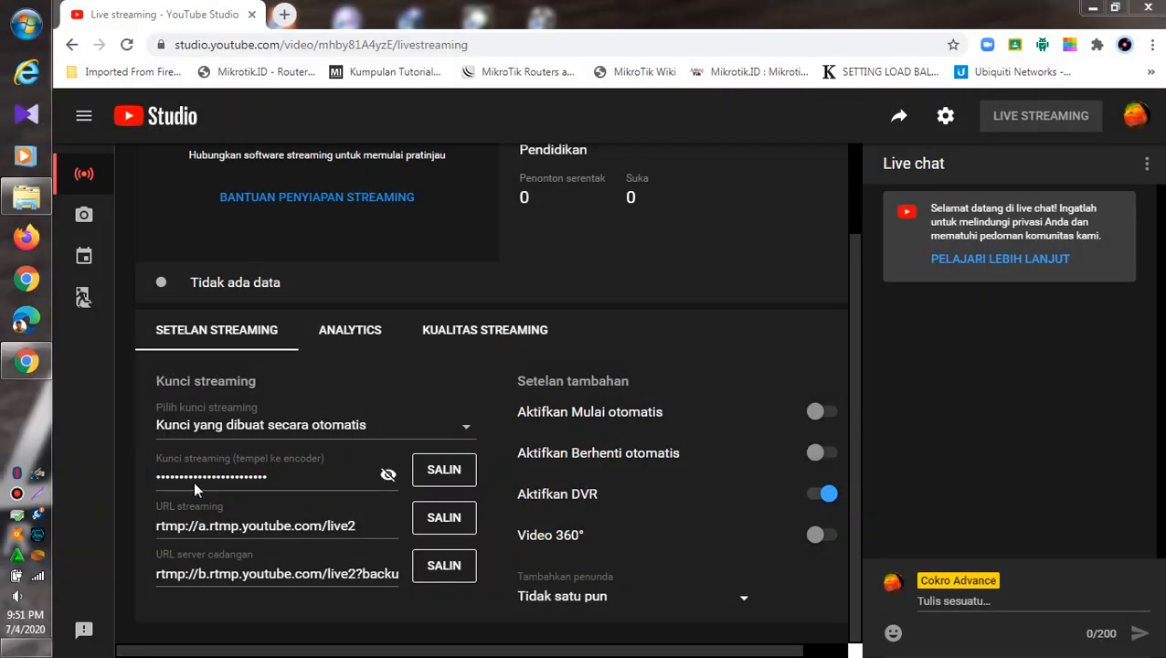
Step: Toggle the streaming key's visibility, frame the URL streaming field in a screenshot selection, and discard the capture
{"action": "left_click", "coordinate": [390, 476]}
{"action": "key", "text": "Print"}
{"action": "left_click_drag", "start_coordinate": [149, 497], "coordinate": [491, 551]}
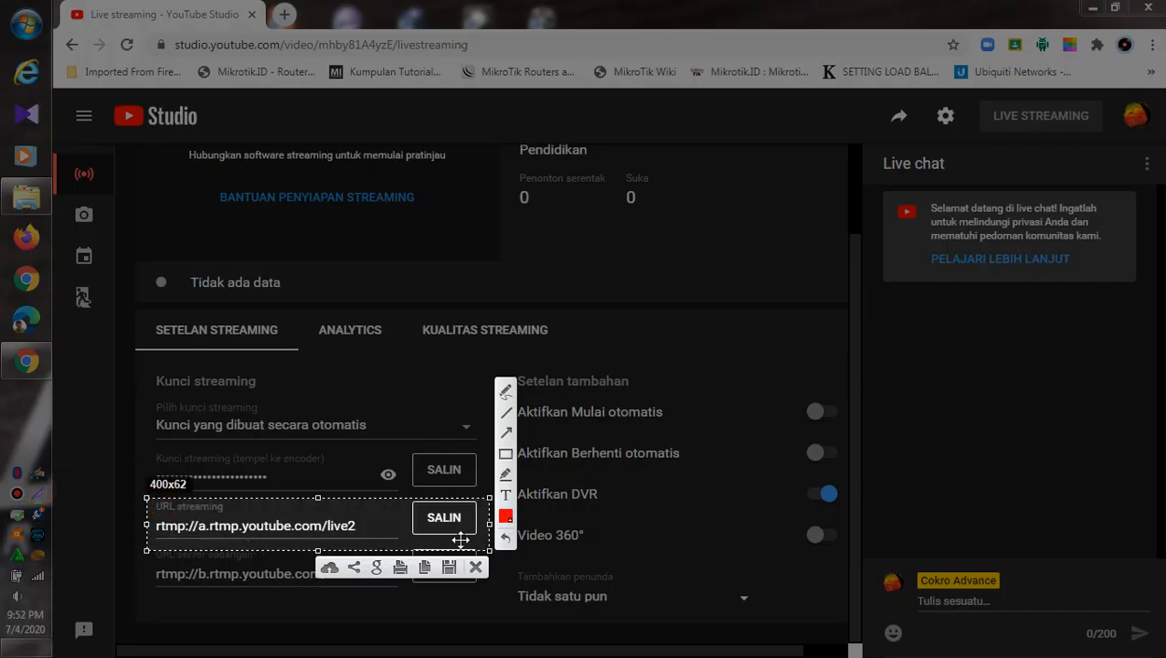
{"action": "key", "text": "Escape"}
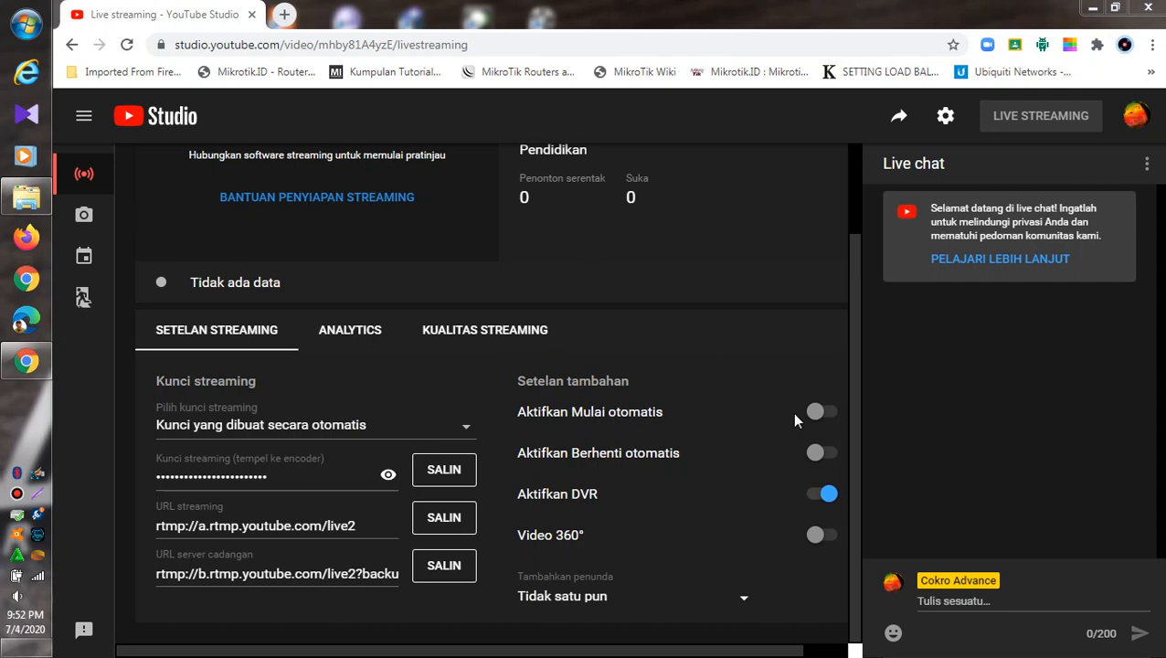
Step: Enable Mulai otomatis for the stream and look through the remaining additional settings and latency options
{"action": "left_click", "coordinate": [828, 421]}
{"action": "left_click", "coordinate": [755, 437]}
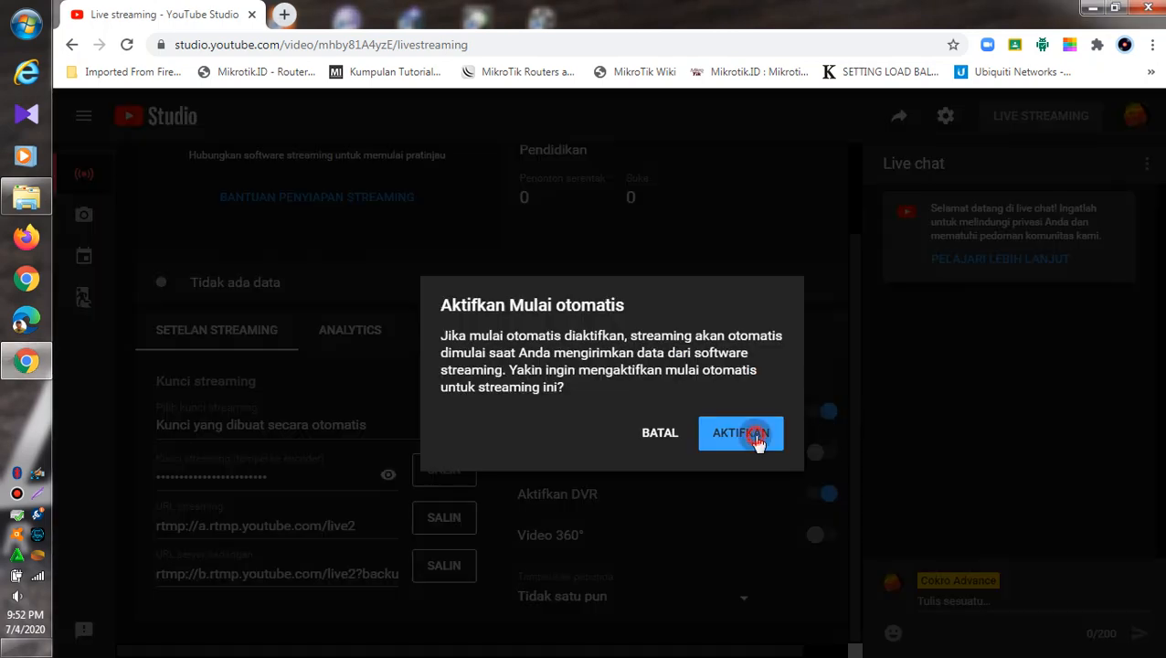
{"action": "scroll", "coordinate": [705, 443], "scroll_direction": "down", "scroll_amount": 2}
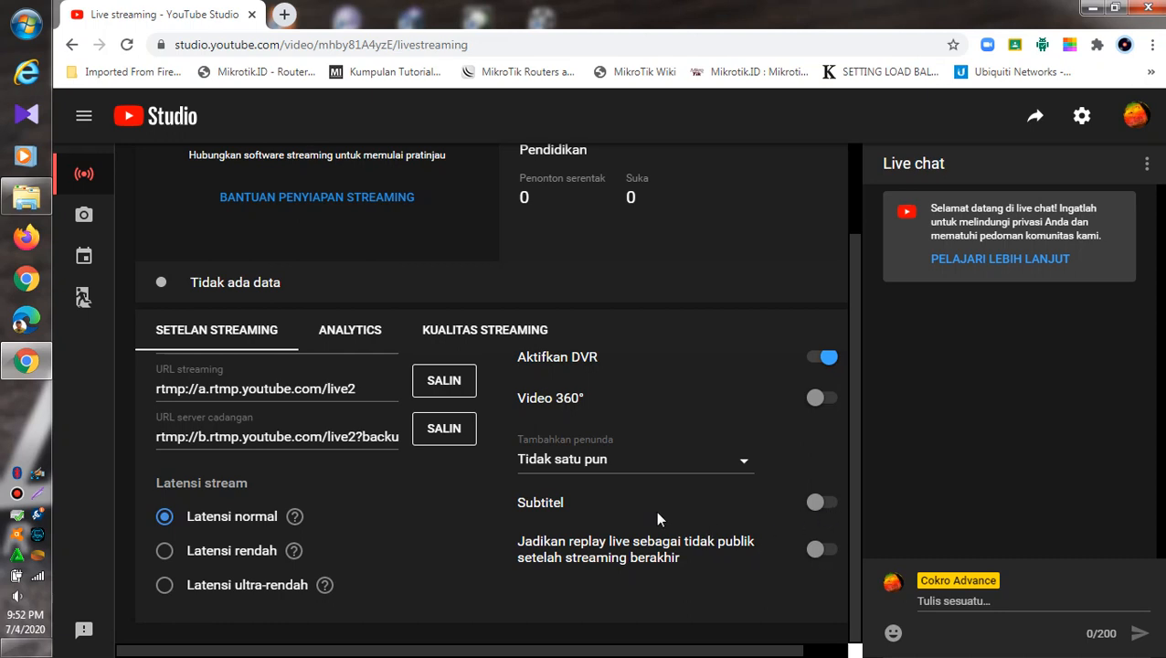
{"action": "scroll", "coordinate": [655, 512], "scroll_direction": "up", "scroll_amount": 2}
{"action": "scroll", "coordinate": [655, 510], "scroll_direction": "up", "scroll_amount": 1}
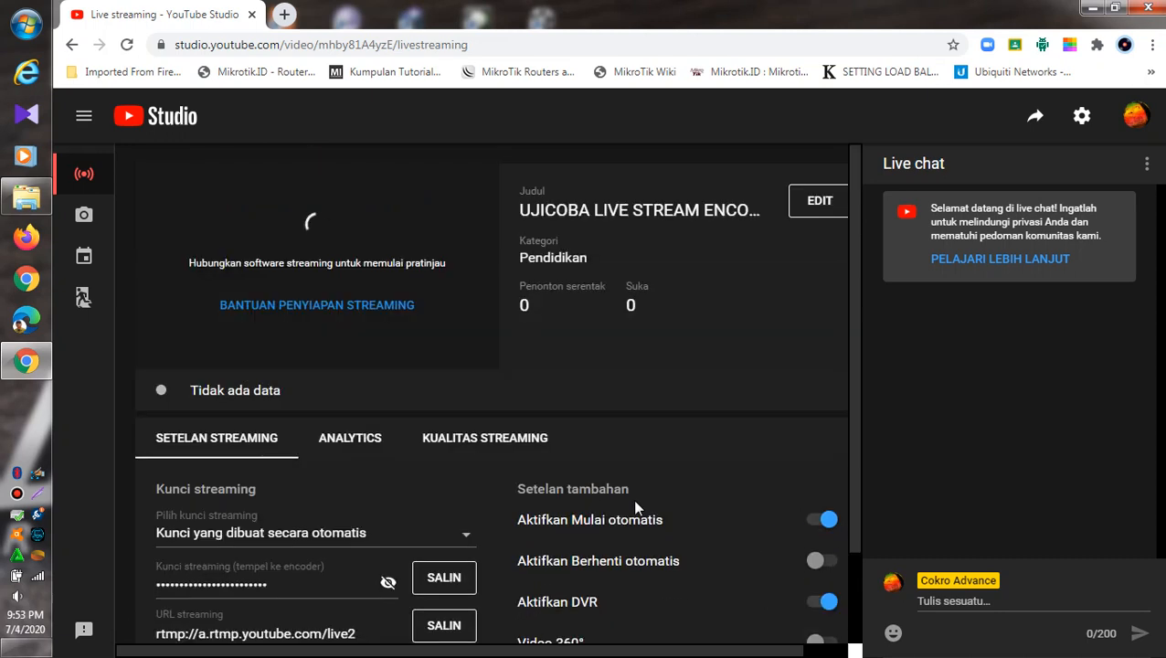
Step: Check the stream's Kualitas Streaming and Analytics views, and return to Setelan Streaming
{"action": "left_click", "coordinate": [487, 443]}
{"action": "scroll", "coordinate": [468, 494], "scroll_direction": "down", "scroll_amount": 1}
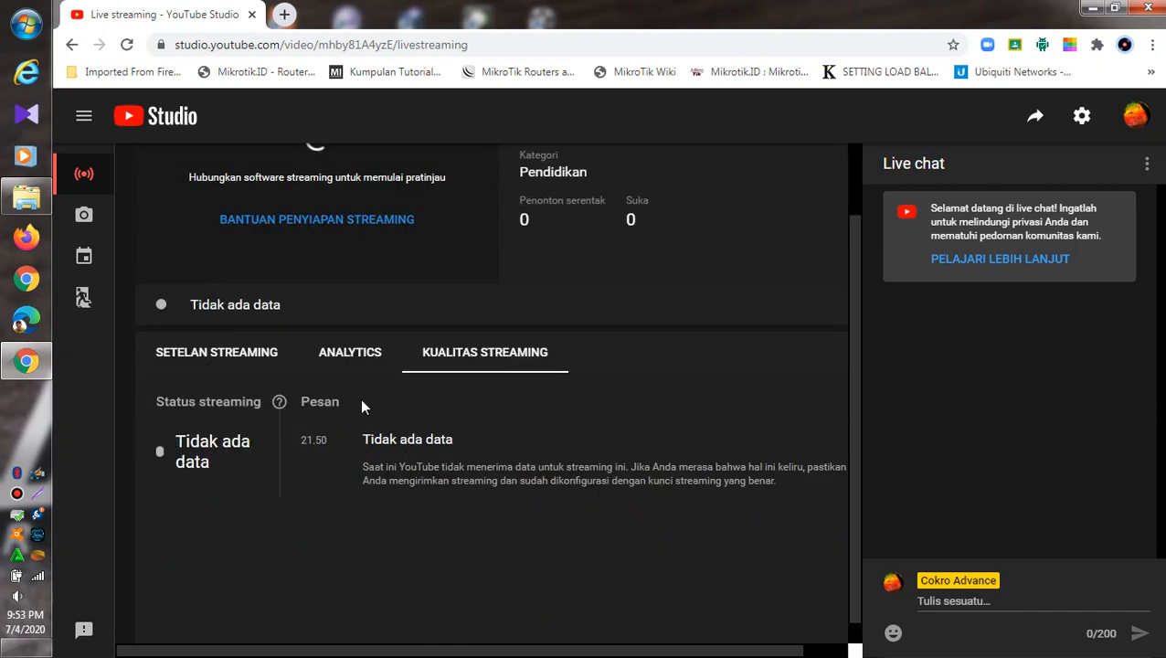
{"action": "left_click", "coordinate": [349, 355]}
{"action": "left_click", "coordinate": [235, 352]}
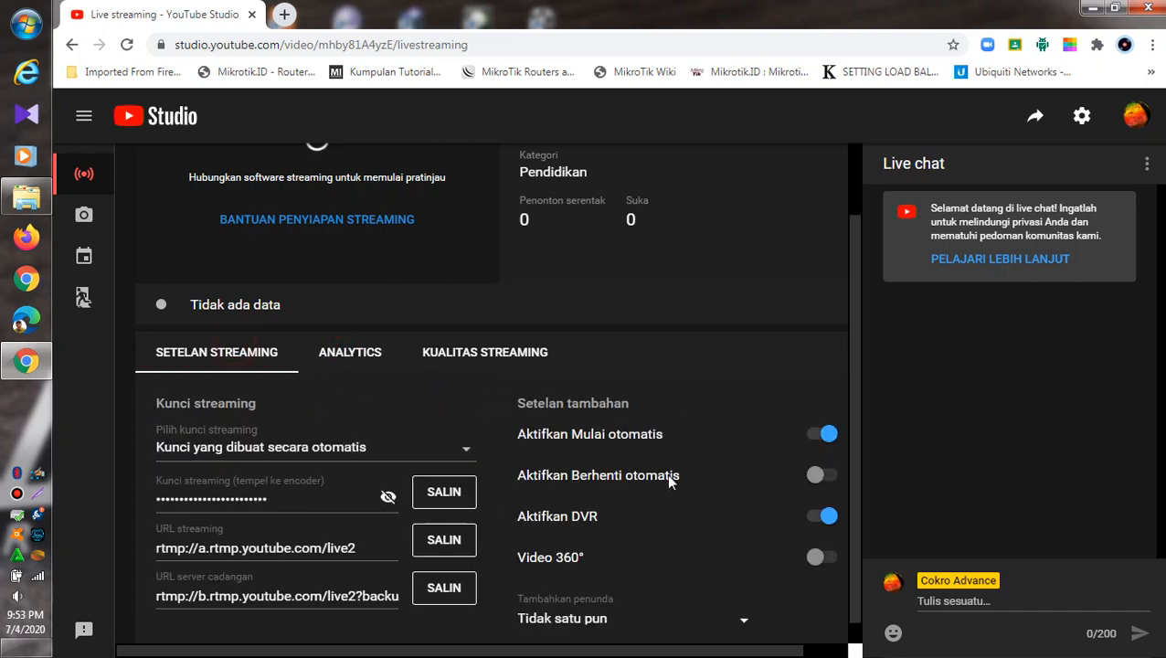
{"action": "scroll", "coordinate": [668, 482], "scroll_direction": "down", "scroll_amount": 1}
{"action": "scroll", "coordinate": [668, 482], "scroll_direction": "up", "scroll_amount": 1}
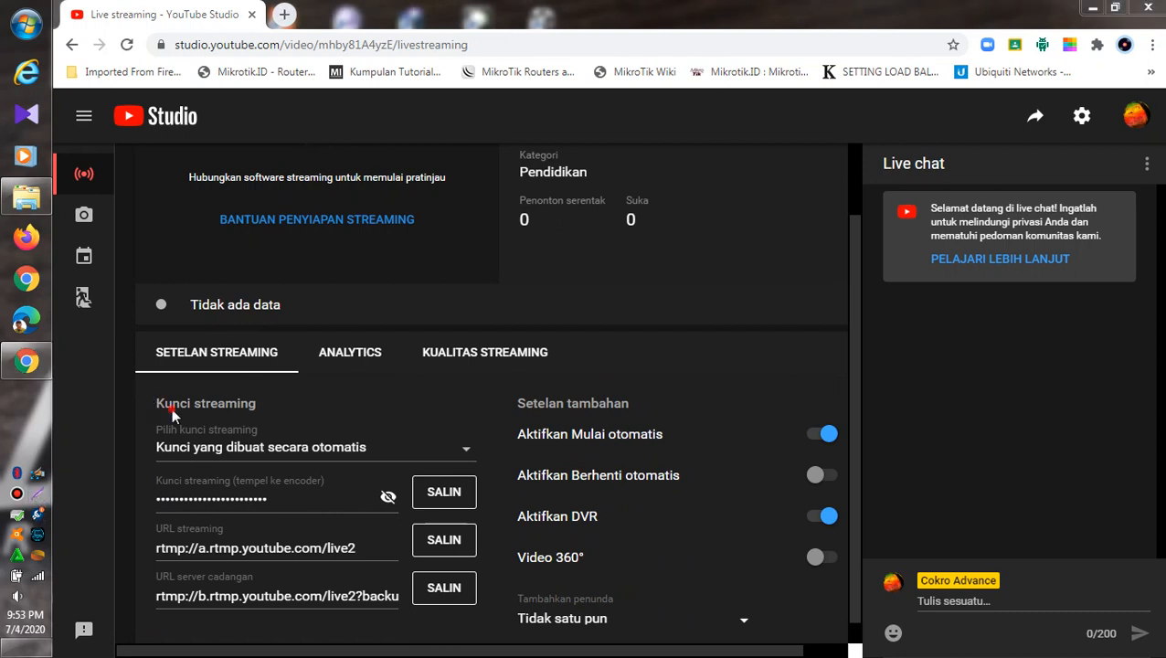
Step: Examine the Kunci streaming section and the choices for selecting a streaming key
{"action": "left_click_drag", "start_coordinate": [170, 414], "coordinate": [493, 608]}
{"action": "left_click", "coordinate": [419, 429]}
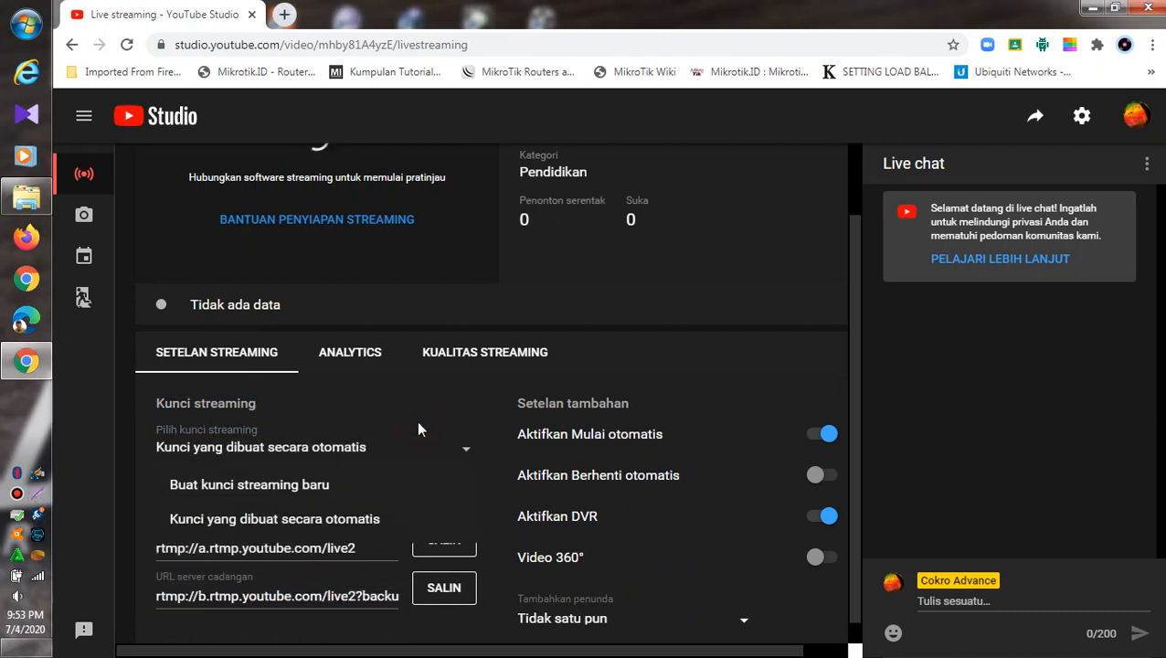
{"action": "left_click", "coordinate": [418, 429]}
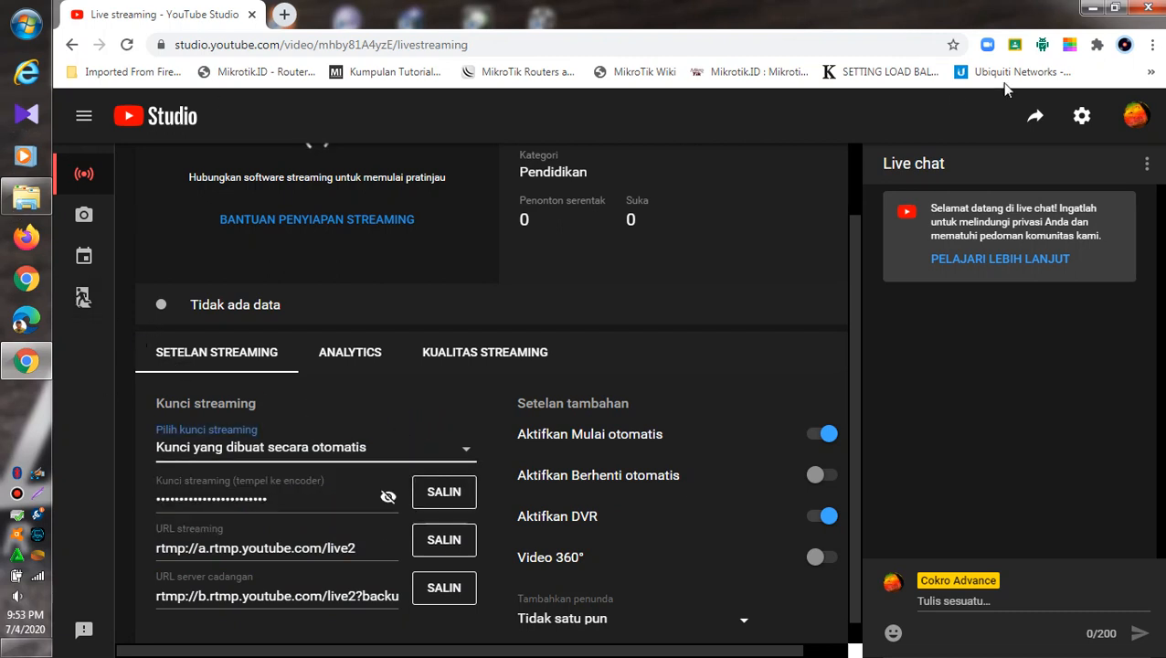
Step: Launch OBS Studio from the desktop and remove the existing Window Capture source from the scene
{"action": "left_click", "coordinate": [1087, 8]}
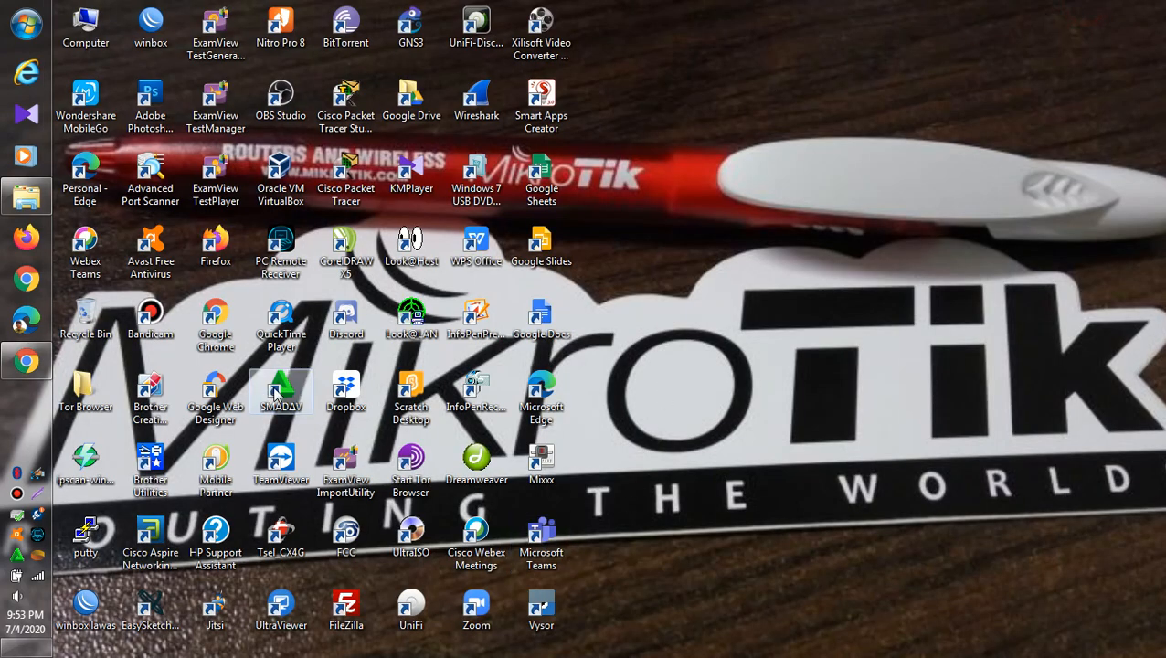
{"action": "left_click", "coordinate": [283, 116]}
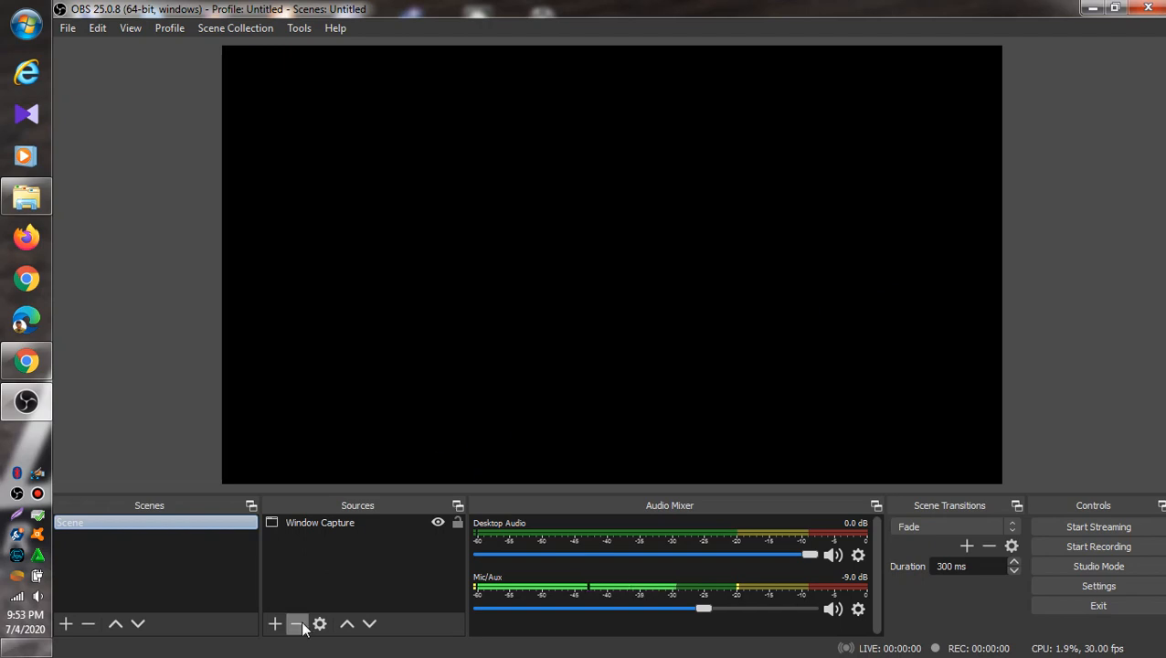
{"action": "left_click", "coordinate": [320, 523]}
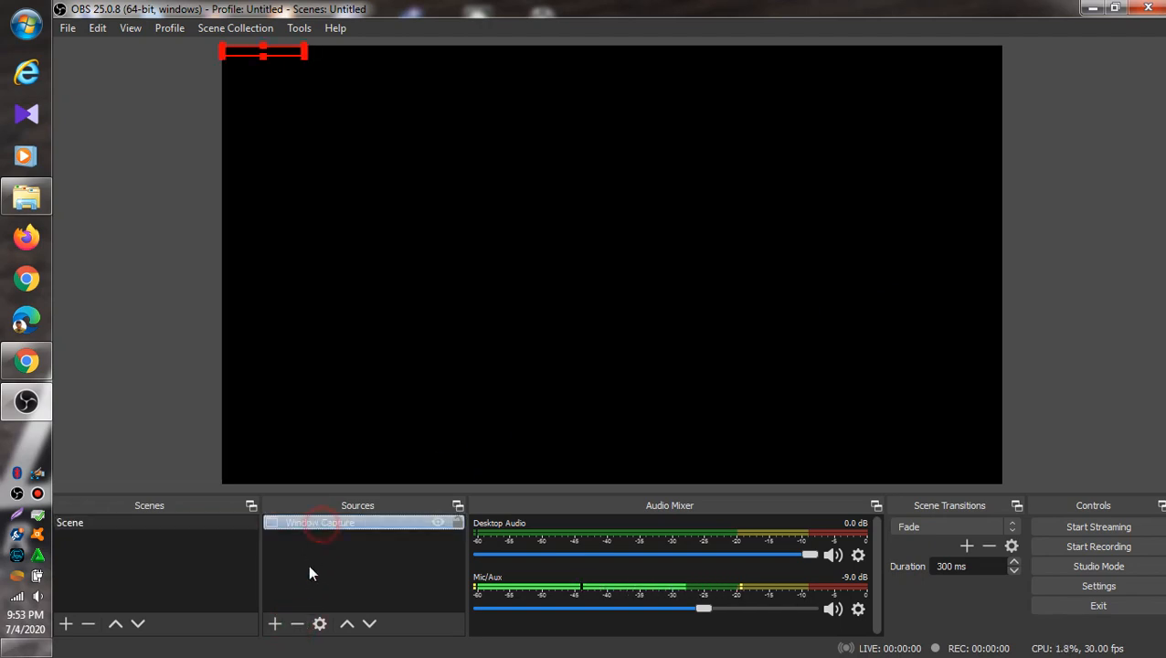
{"action": "left_click", "coordinate": [298, 623]}
{"action": "left_click", "coordinate": [676, 359]}
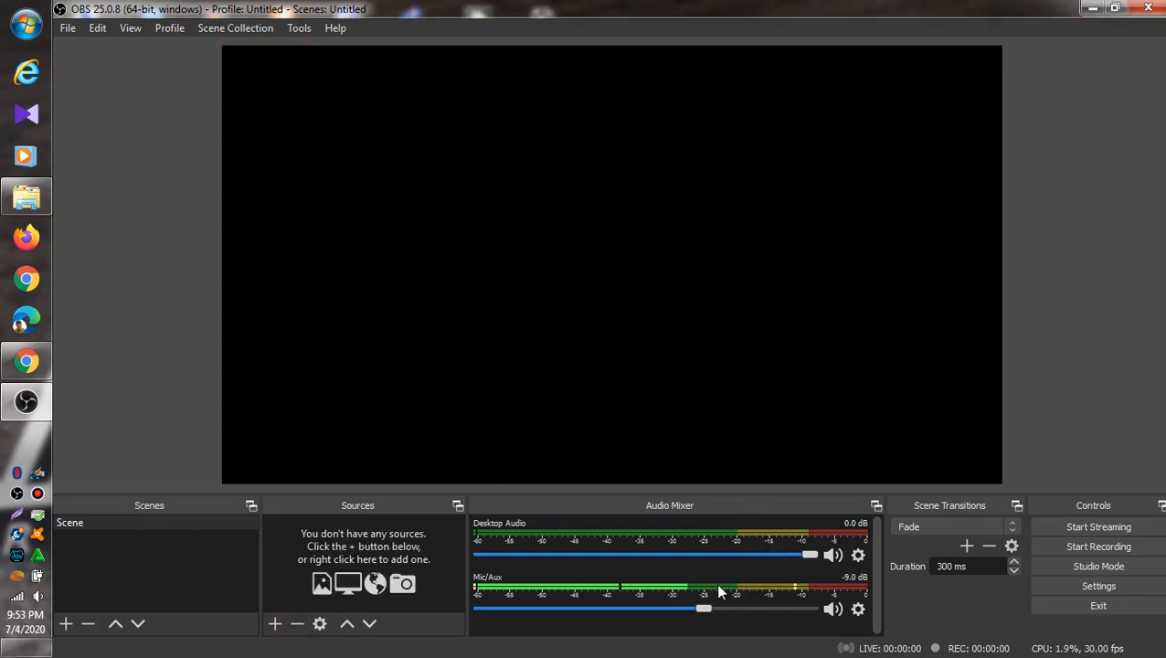
Step: Set the Mic/Aux volume to -4.6 dB and turn on Studio Mode
{"action": "left_click_drag", "start_coordinate": [703, 609], "coordinate": [791, 611]}
{"action": "left_click_drag", "start_coordinate": [784, 611], "coordinate": [745, 615]}
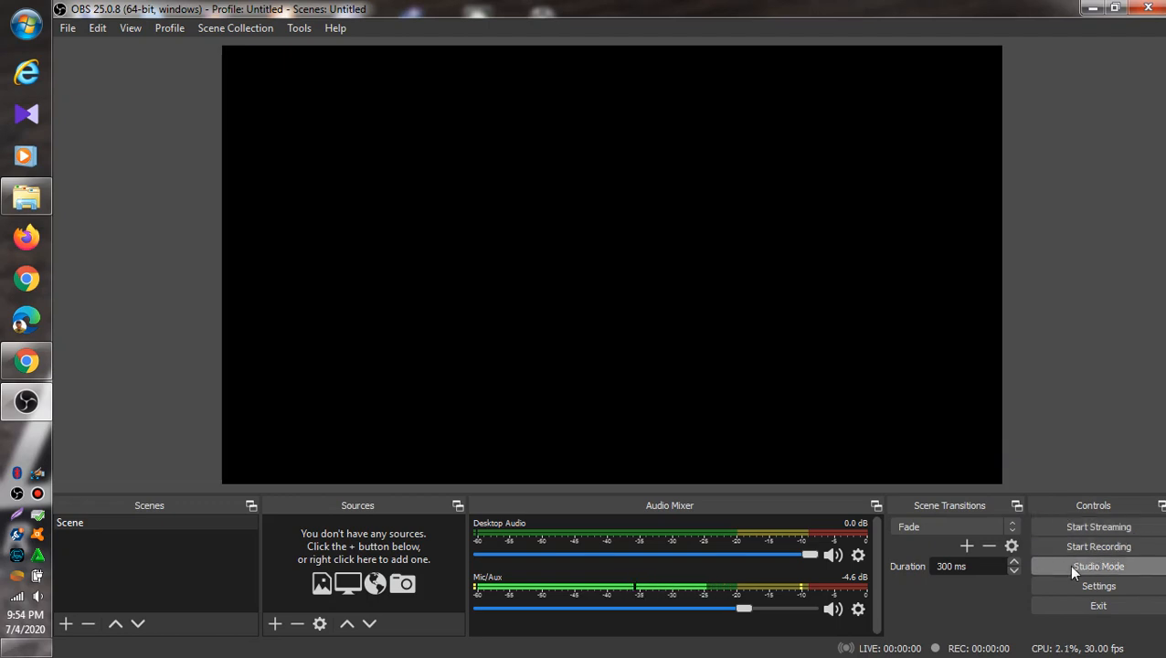
{"action": "left_click", "coordinate": [1101, 566]}
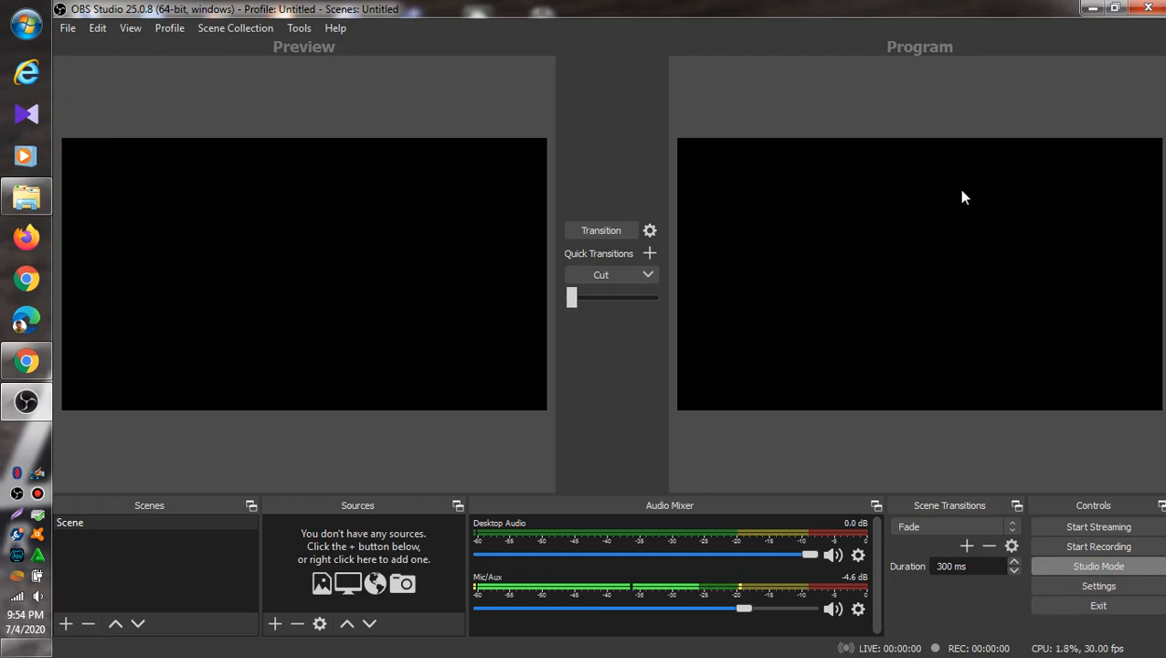
Step: Review the General, Stream, Output, Audio and Video sections of the OBS settings
{"action": "left_click", "coordinate": [1090, 585]}
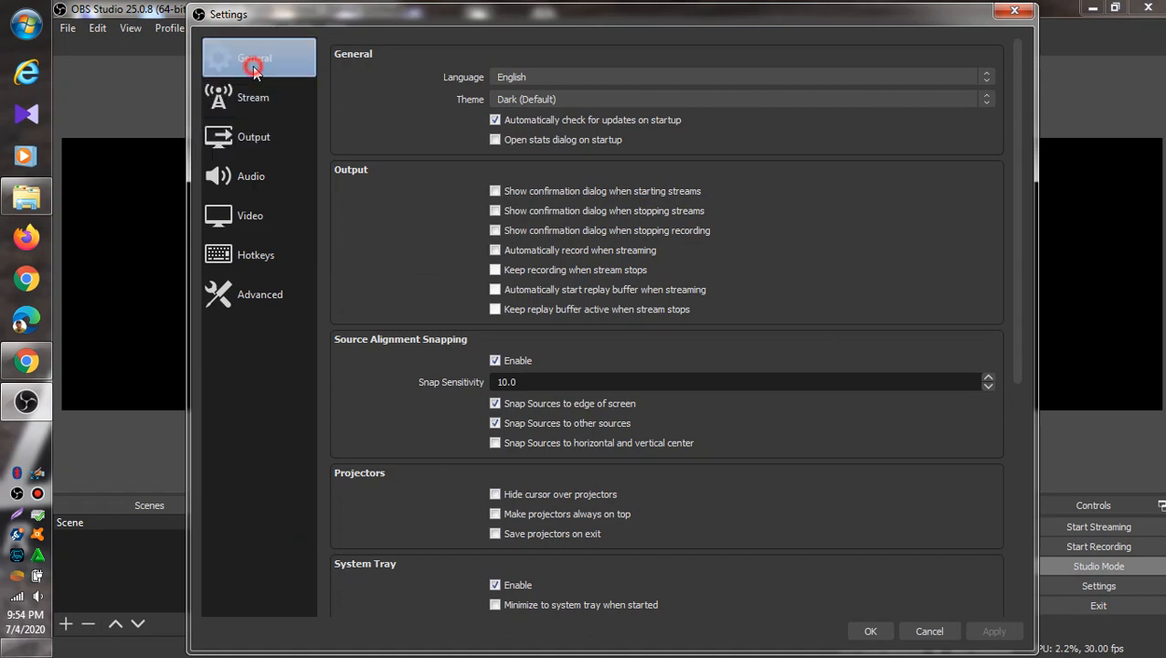
{"action": "left_click", "coordinate": [279, 115]}
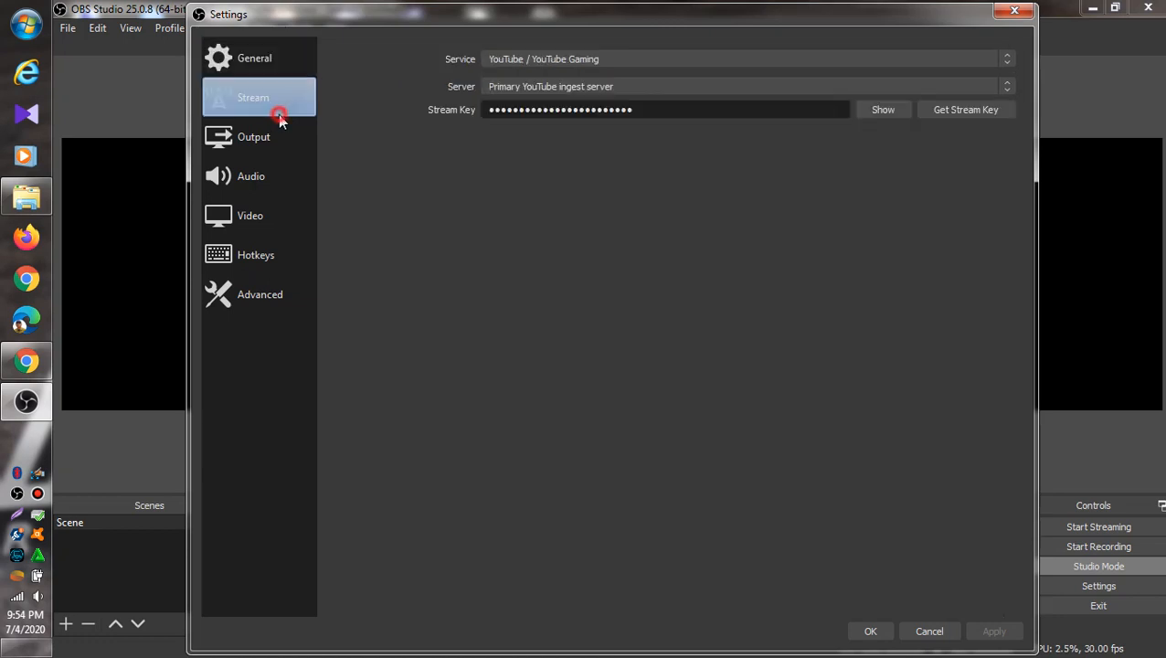
{"action": "left_click", "coordinate": [273, 137]}
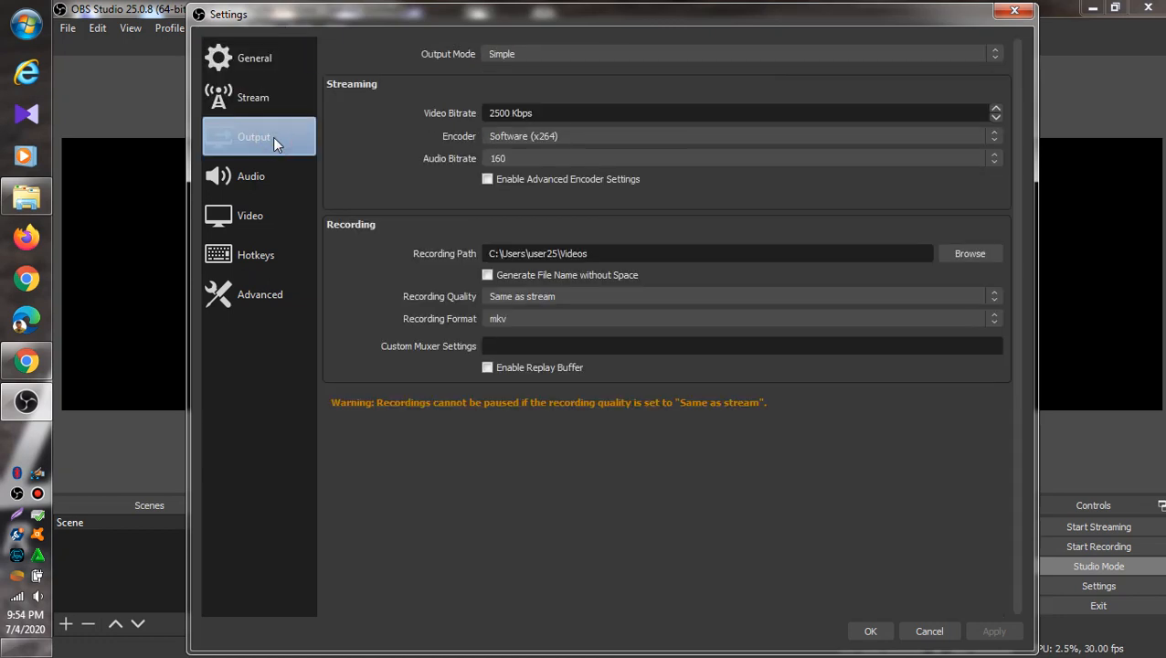
{"action": "left_click", "coordinate": [268, 201]}
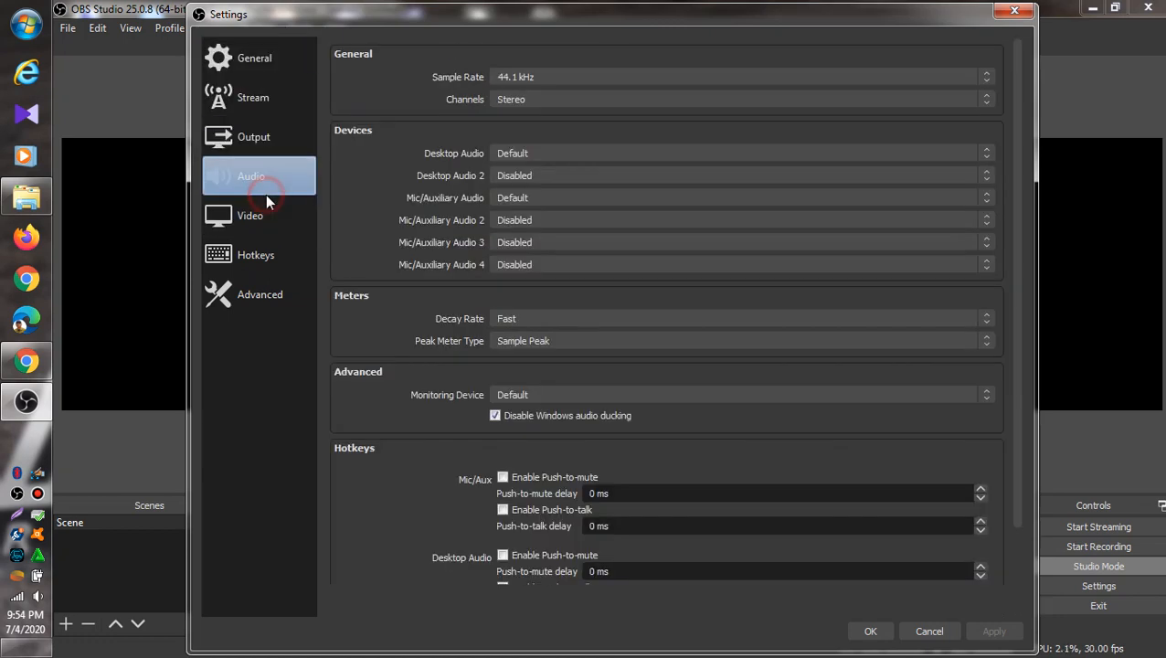
{"action": "left_click", "coordinate": [263, 213]}
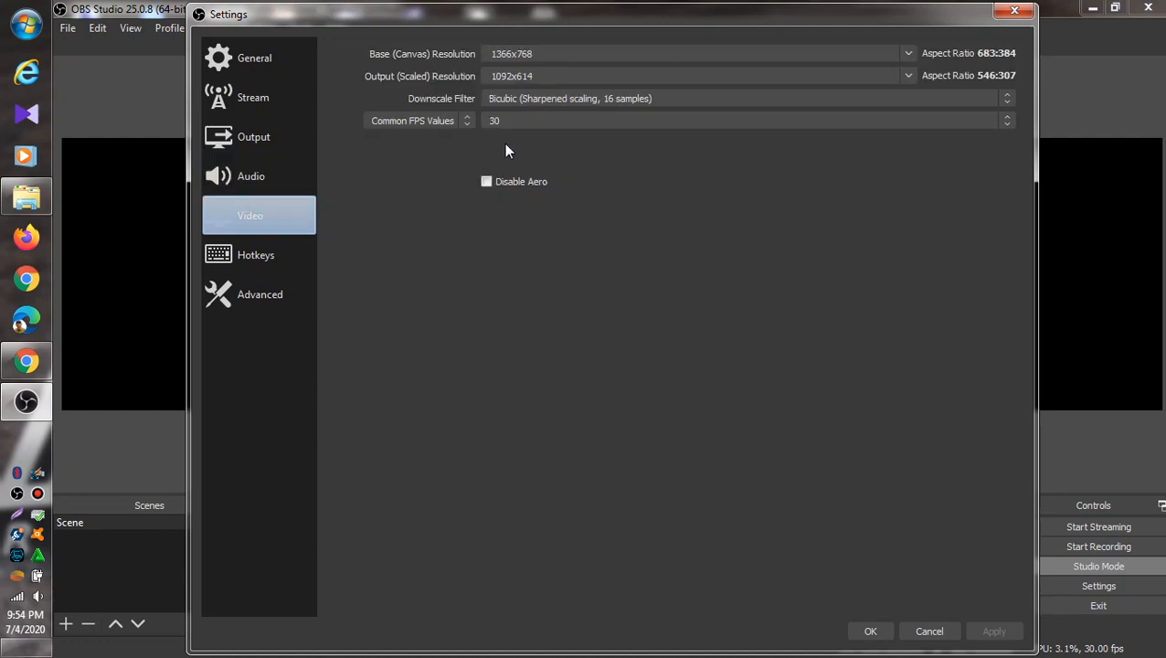
Step: In the Stream settings, try Twitch as the service and set it back to YouTube / YouTube Gaming
{"action": "left_click", "coordinate": [265, 100]}
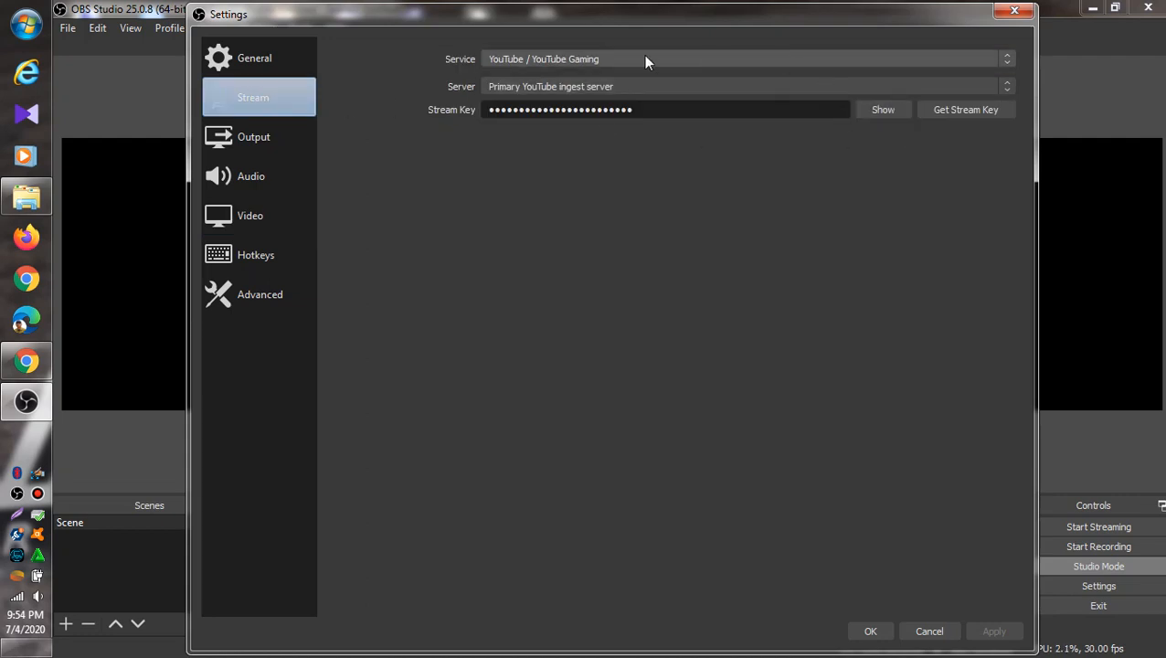
{"action": "left_click", "coordinate": [532, 58]}
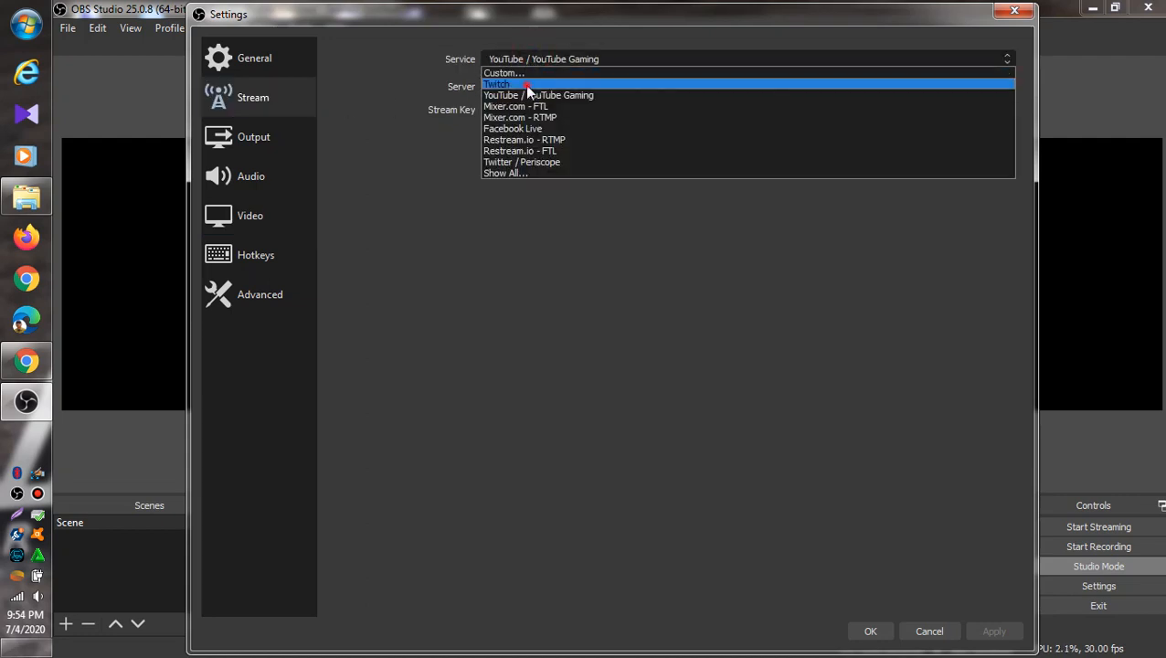
{"action": "left_click", "coordinate": [524, 84]}
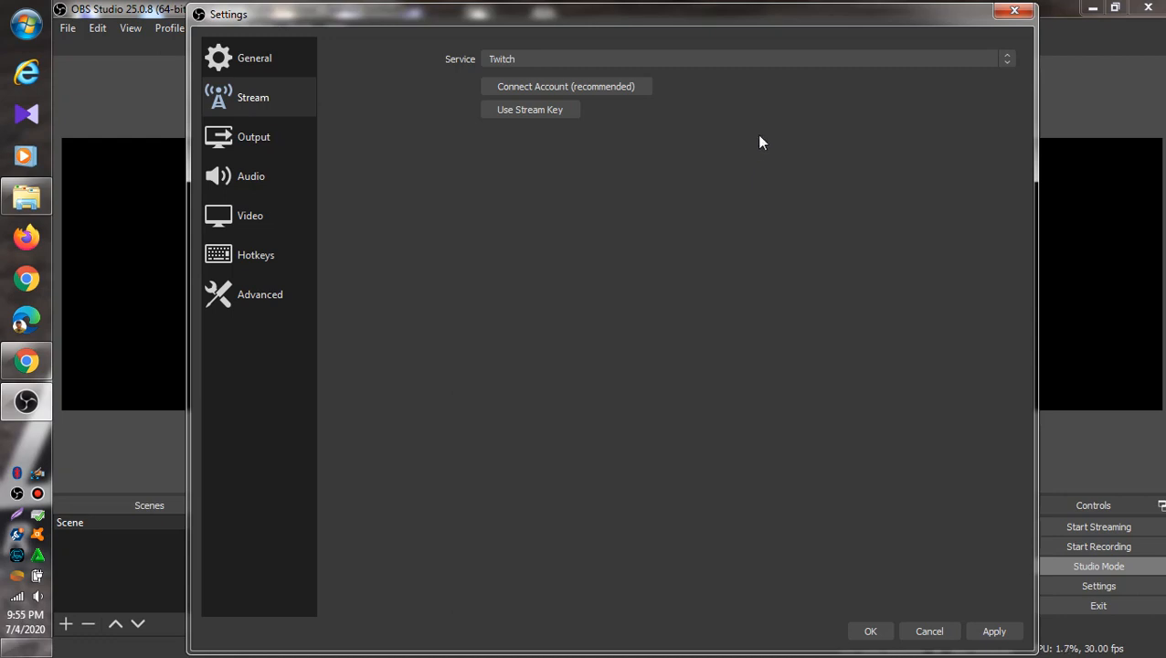
{"action": "left_click", "coordinate": [628, 60]}
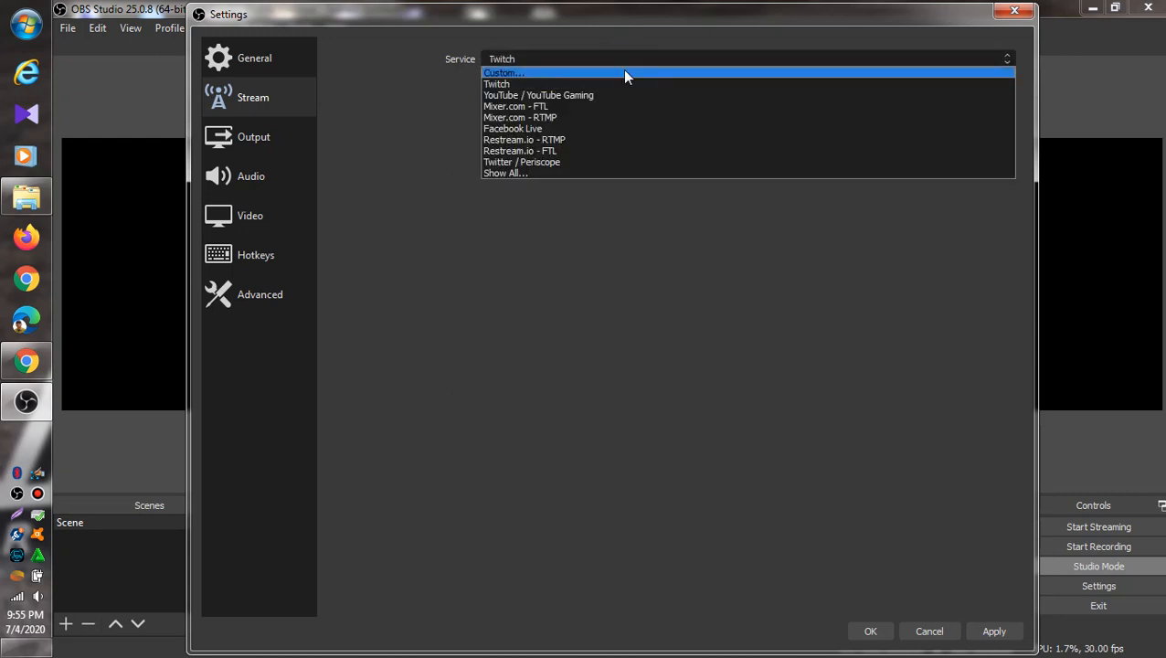
{"action": "left_click", "coordinate": [606, 95]}
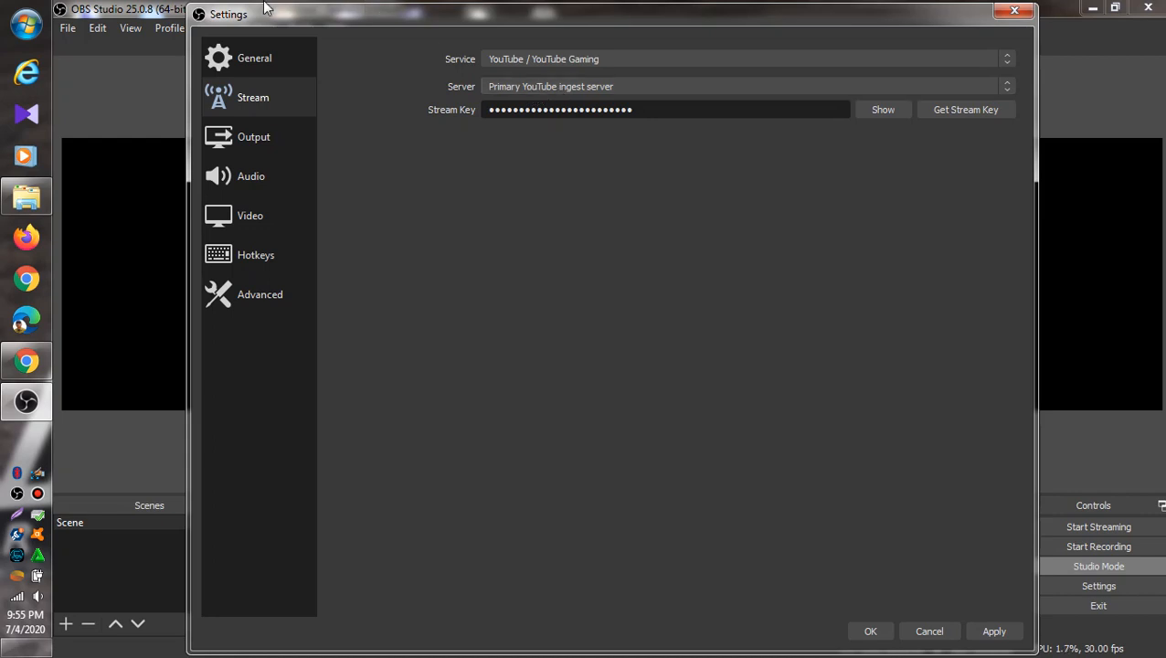
Step: Check the streaming settings in YouTube Studio and select Primary YouTube ingest server as the server in OBS Studio
{"action": "left_click", "coordinate": [24, 365]}
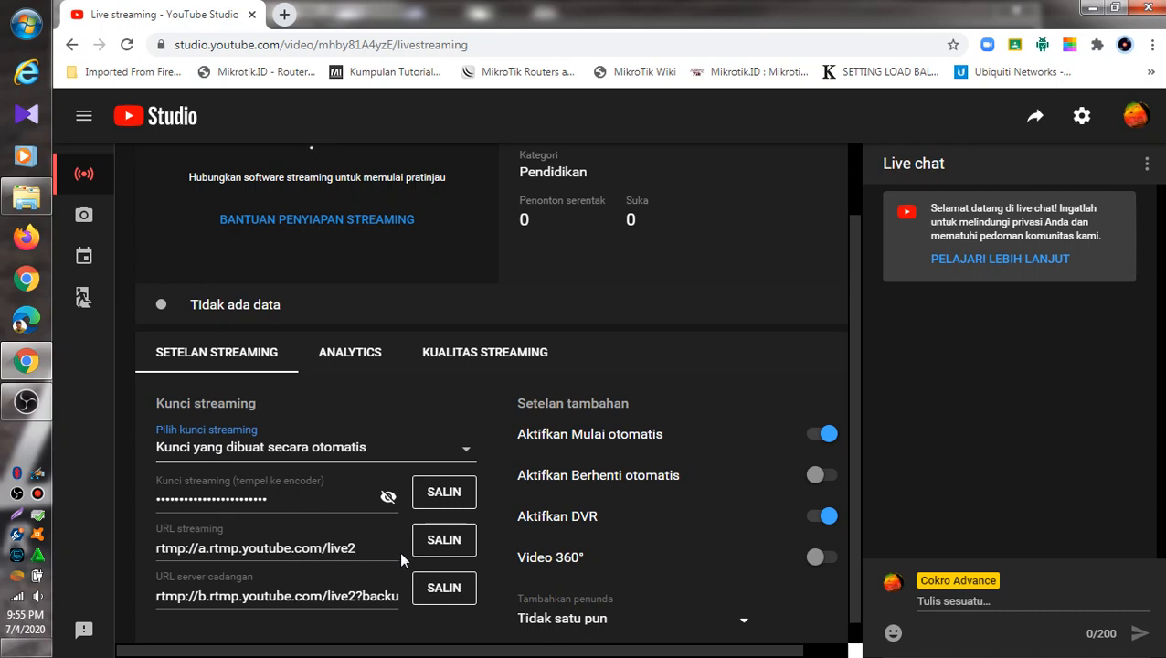
{"action": "left_click", "coordinate": [46, 400]}
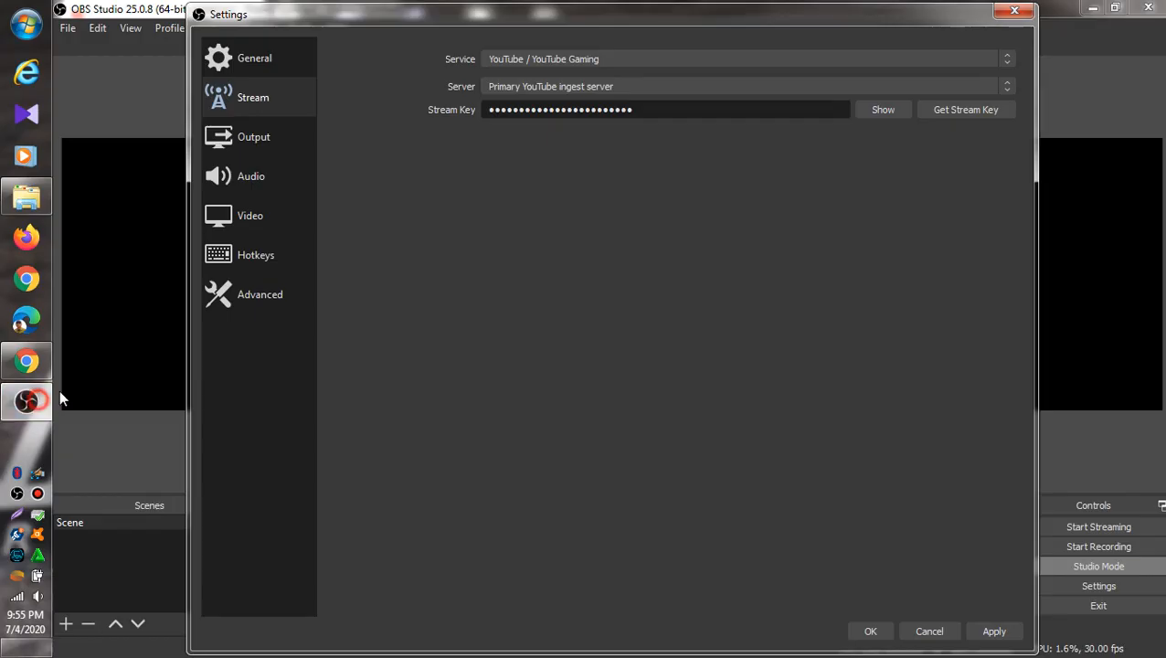
{"action": "left_click", "coordinate": [573, 88]}
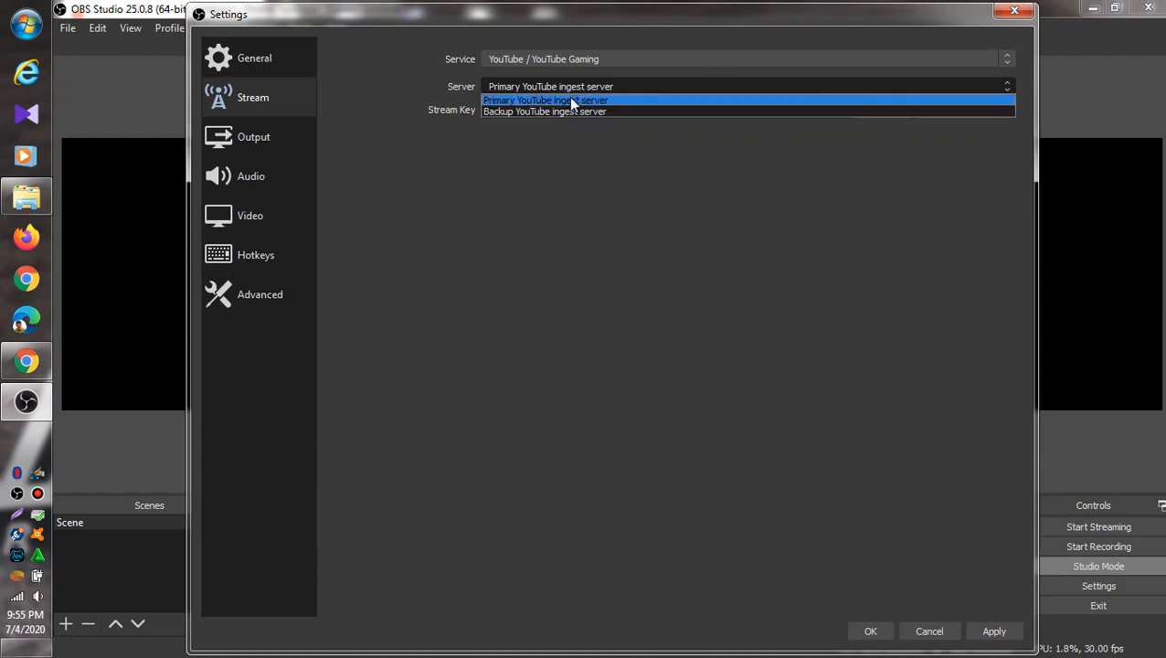
{"action": "left_click", "coordinate": [569, 99]}
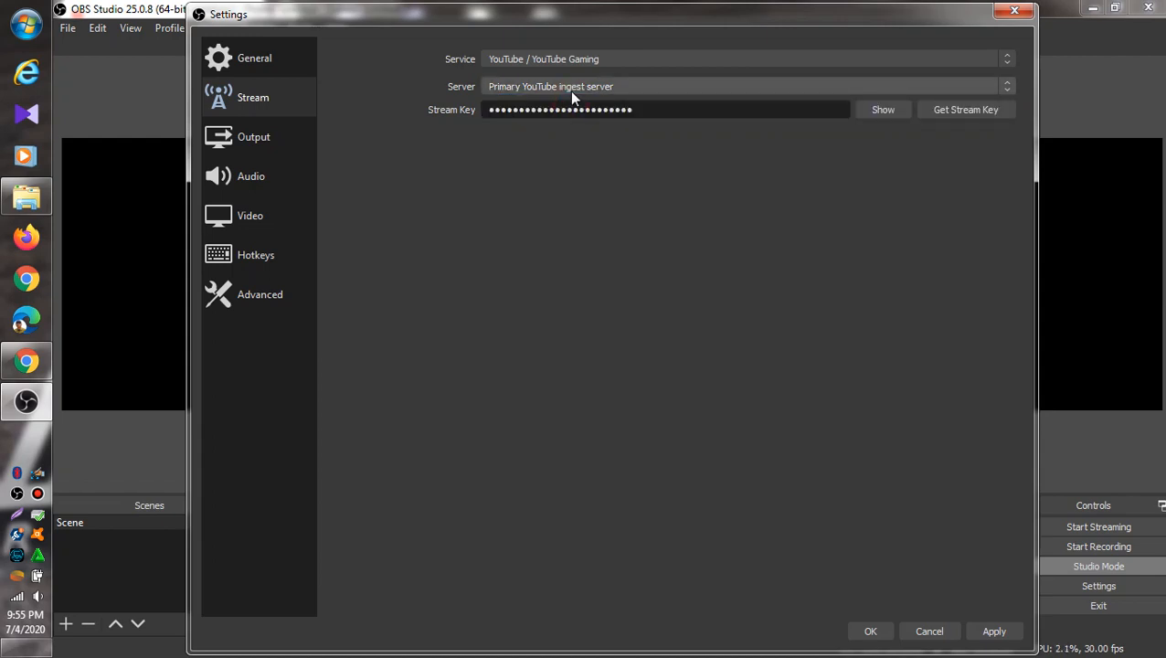
{"action": "left_click", "coordinate": [569, 90]}
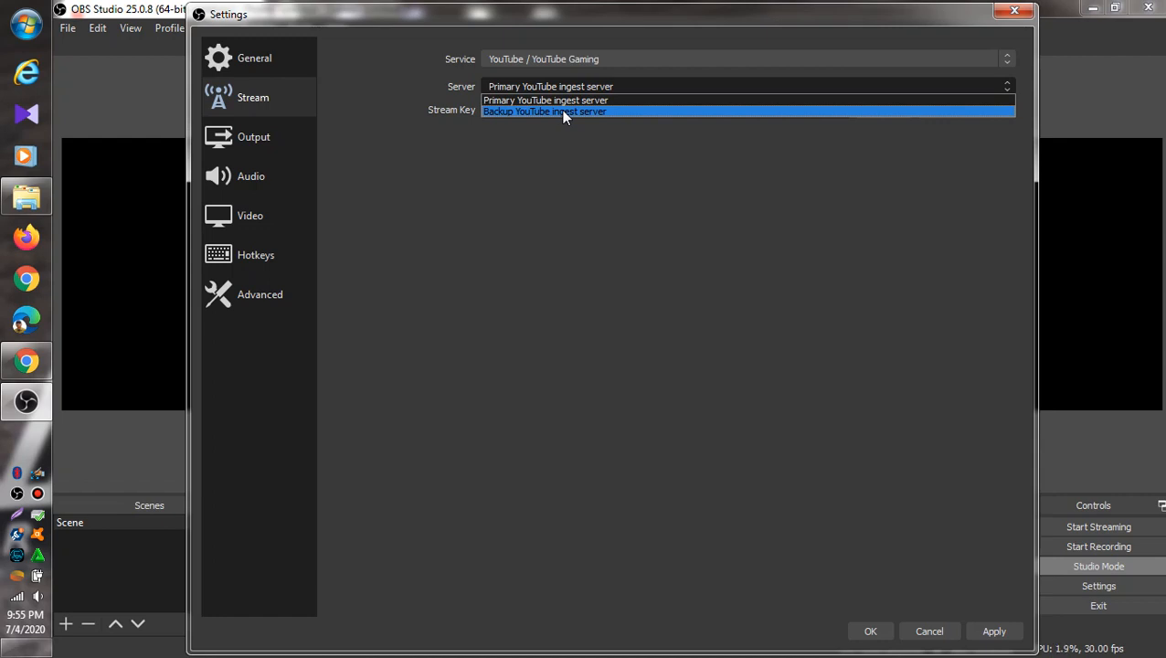
{"action": "left_click", "coordinate": [568, 99]}
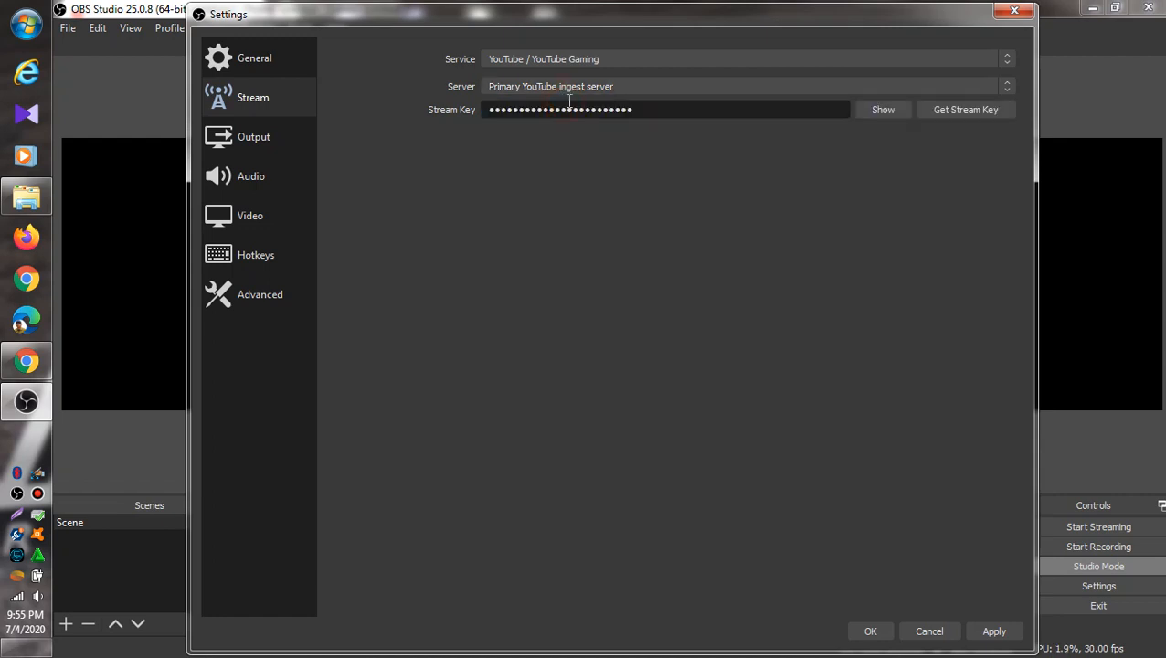
Step: Clear the saved stream key and open YouTube's live dashboard through Get Stream Key
{"action": "double_click", "coordinate": [752, 112]}
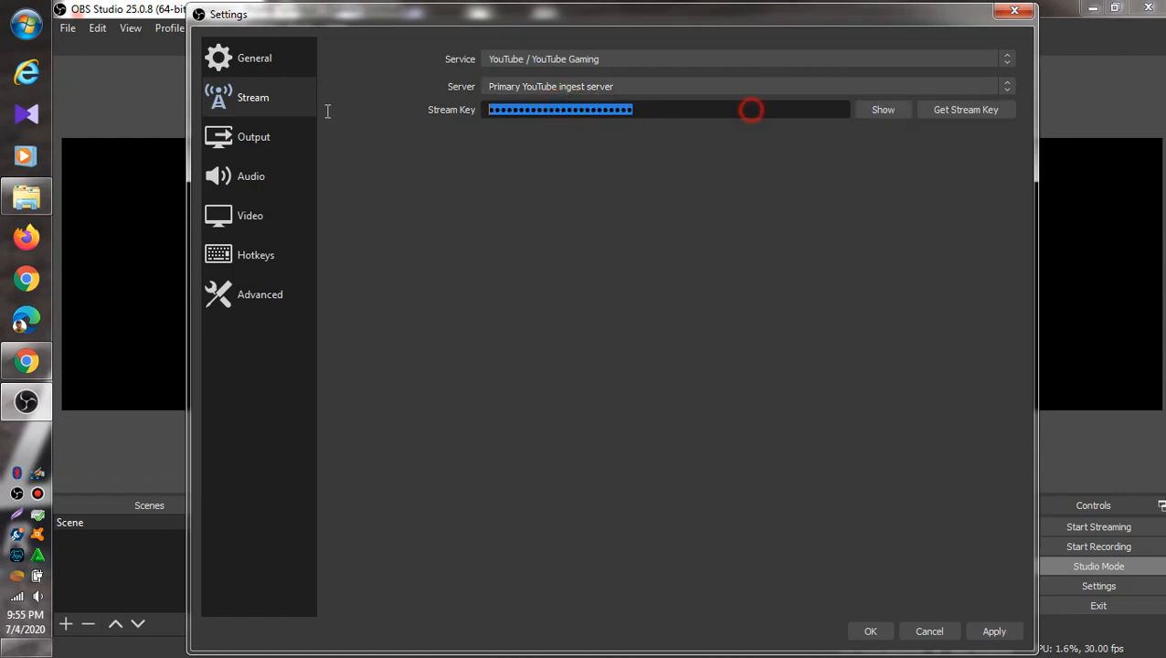
{"action": "key", "text": "BackSpace"}
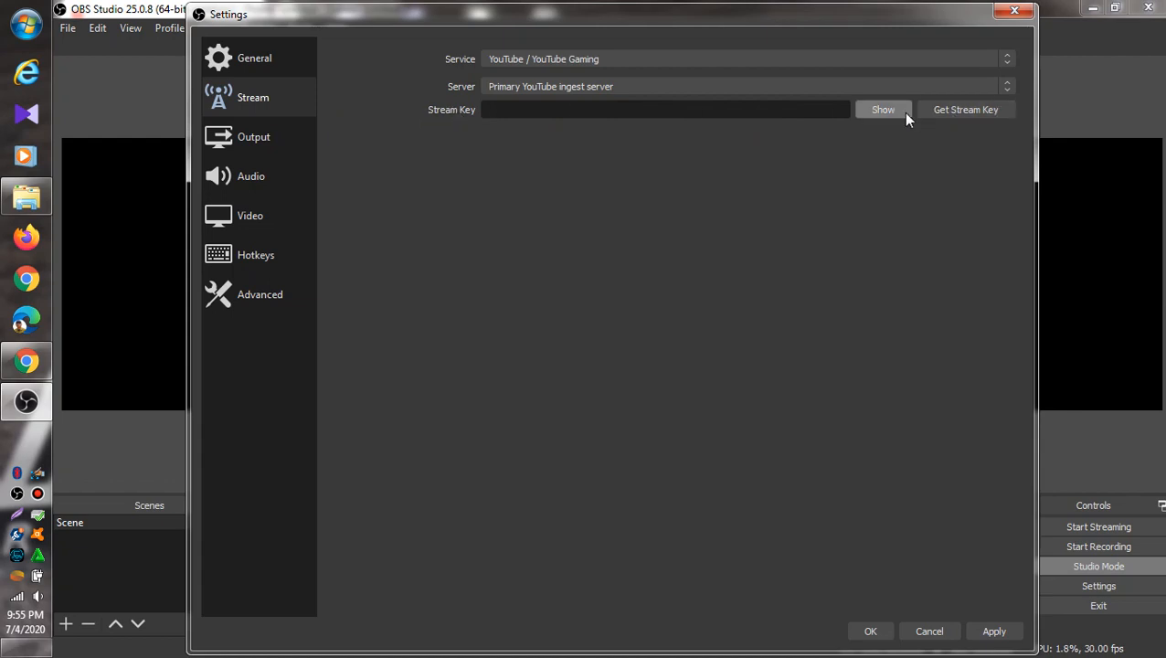
{"action": "left_click", "coordinate": [944, 114]}
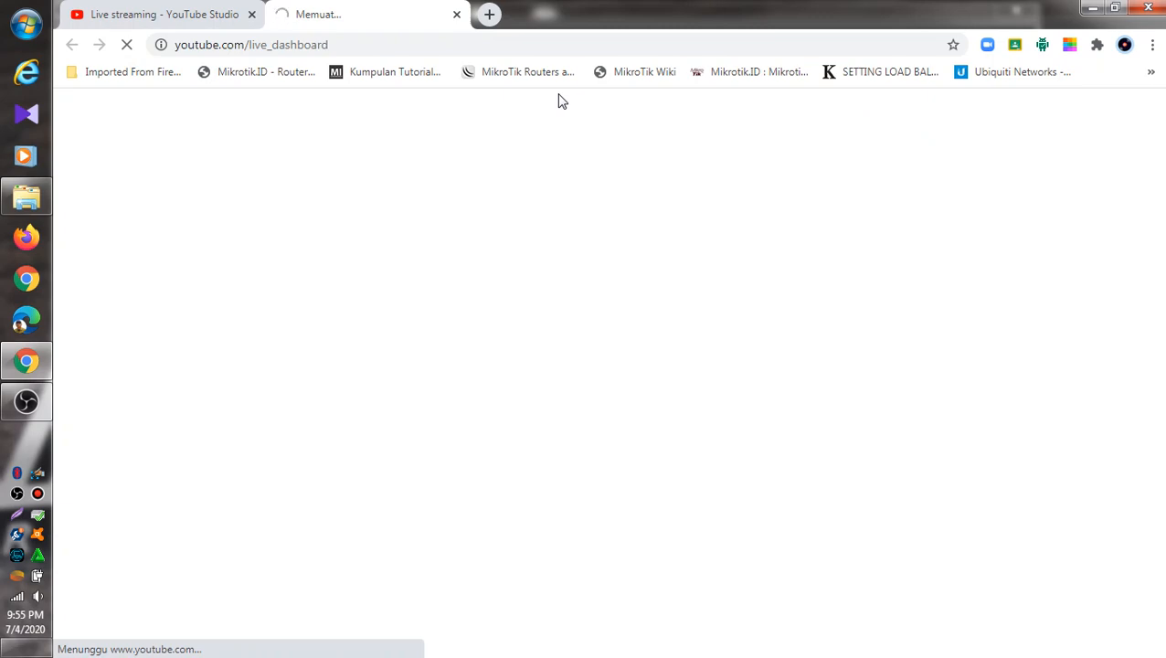
{"action": "left_click", "coordinate": [457, 14]}
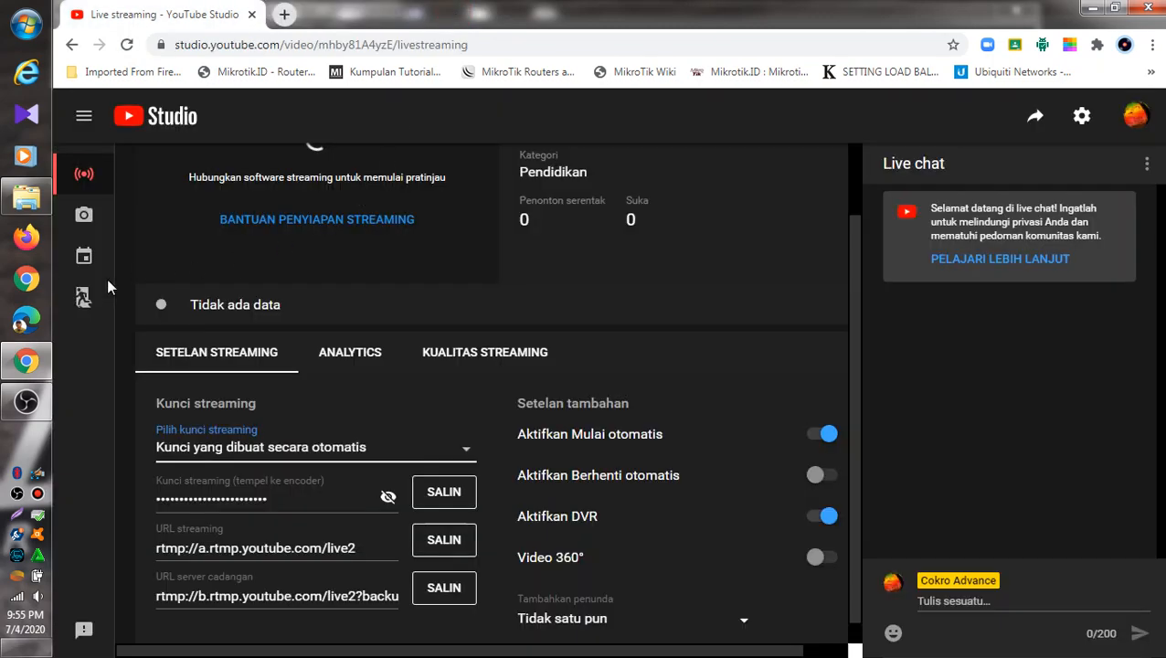
{"action": "left_click", "coordinate": [26, 403]}
{"action": "left_click", "coordinate": [959, 113]}
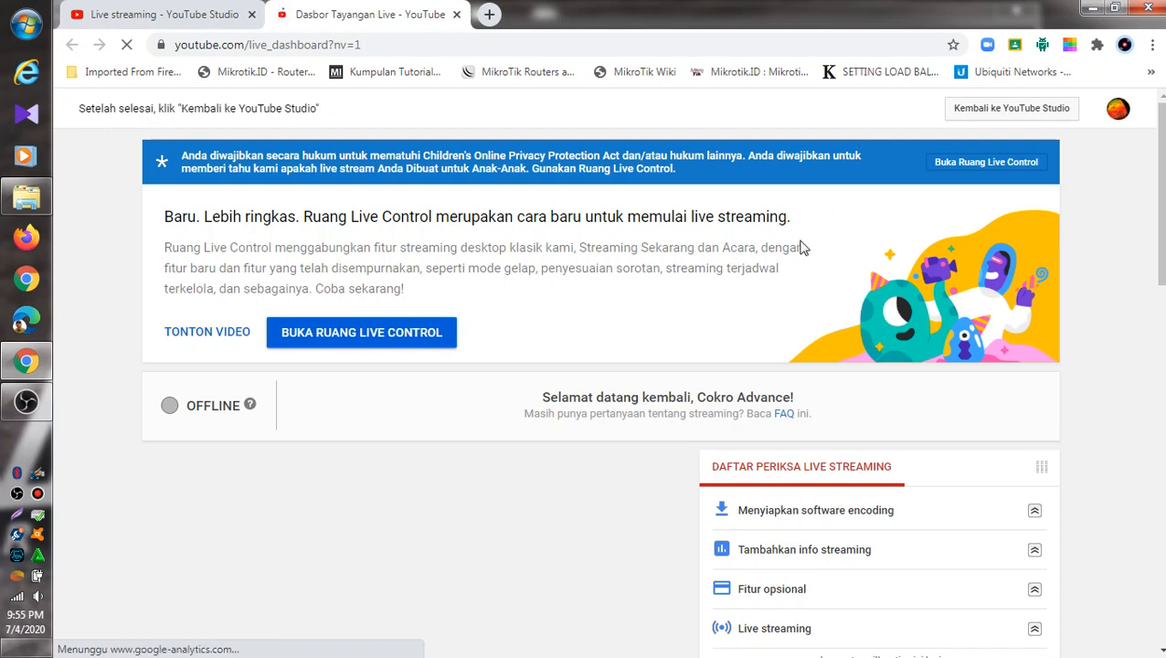
Step: Locate the encoder setup on the live dashboard and reveal the streaming key in YouTube Studio
{"action": "scroll", "coordinate": [802, 250], "scroll_direction": "down", "scroll_amount": 5}
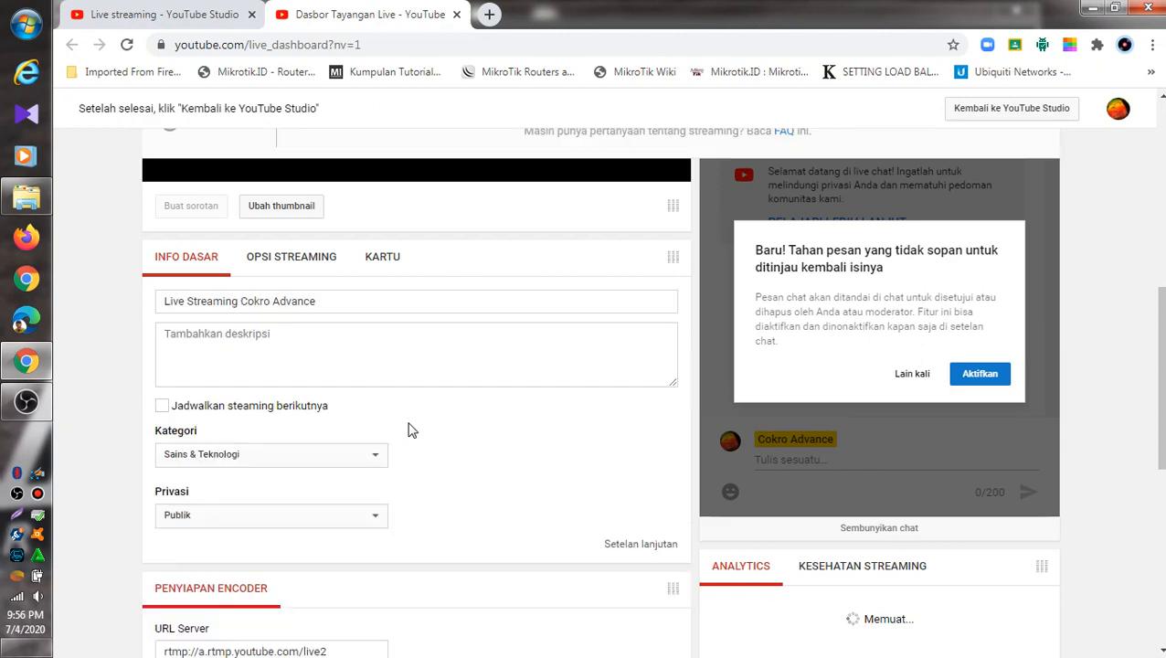
{"action": "scroll", "coordinate": [410, 430], "scroll_direction": "down", "scroll_amount": 3}
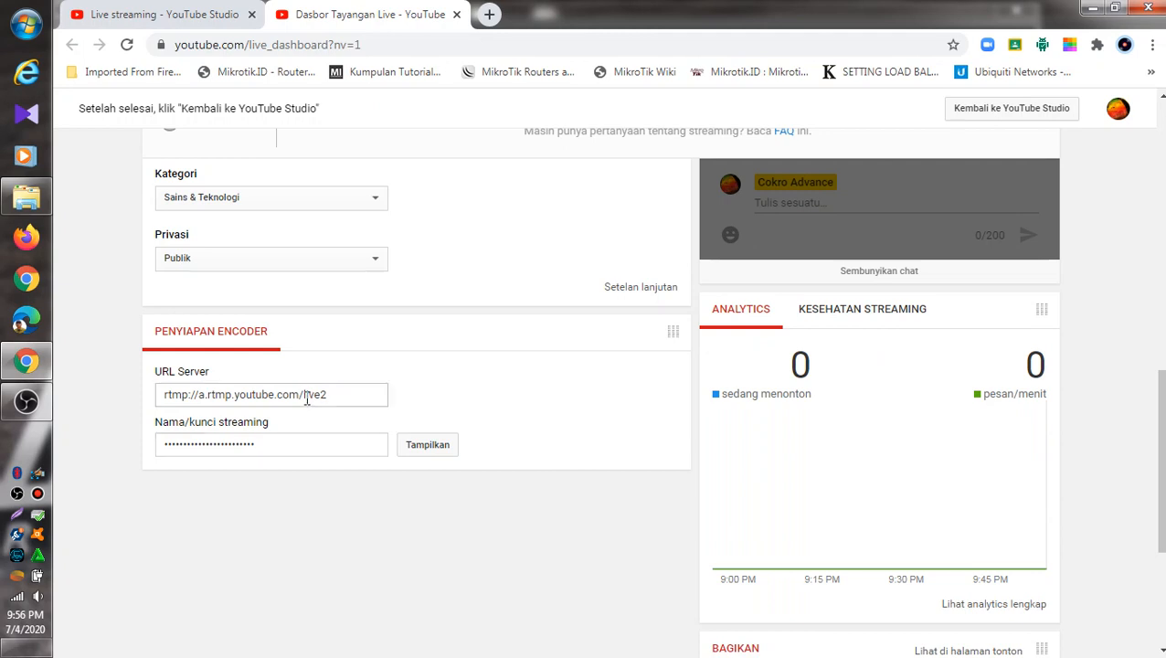
{"action": "left_click", "coordinate": [428, 450]}
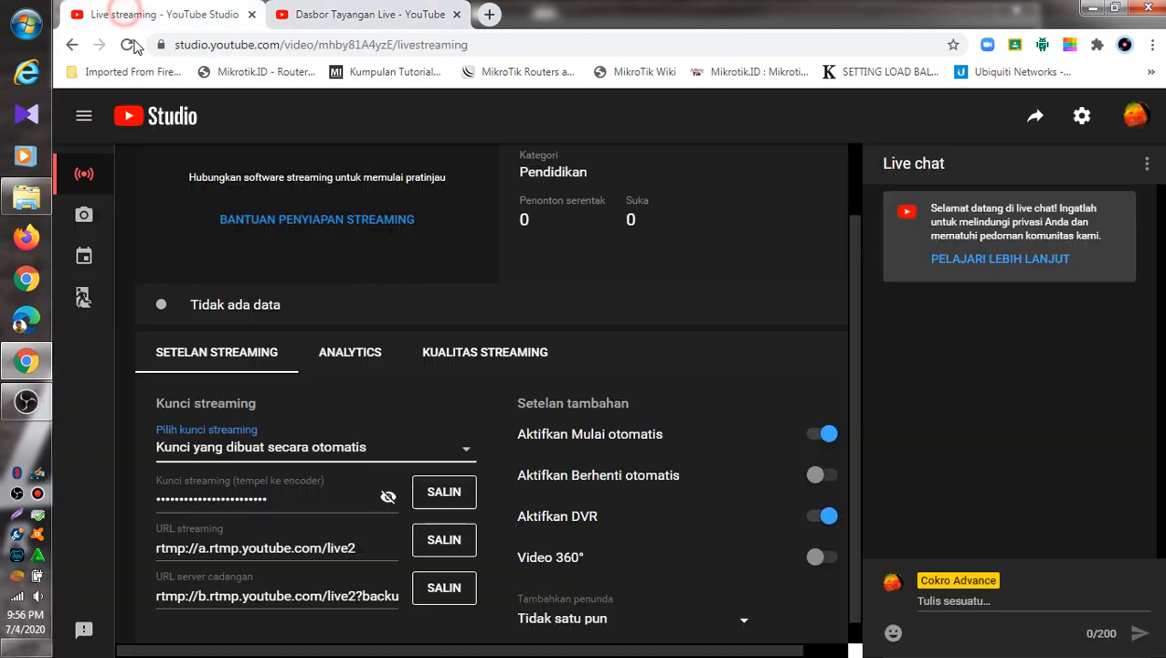
{"action": "left_click", "coordinate": [128, 13]}
{"action": "left_click", "coordinate": [388, 496]}
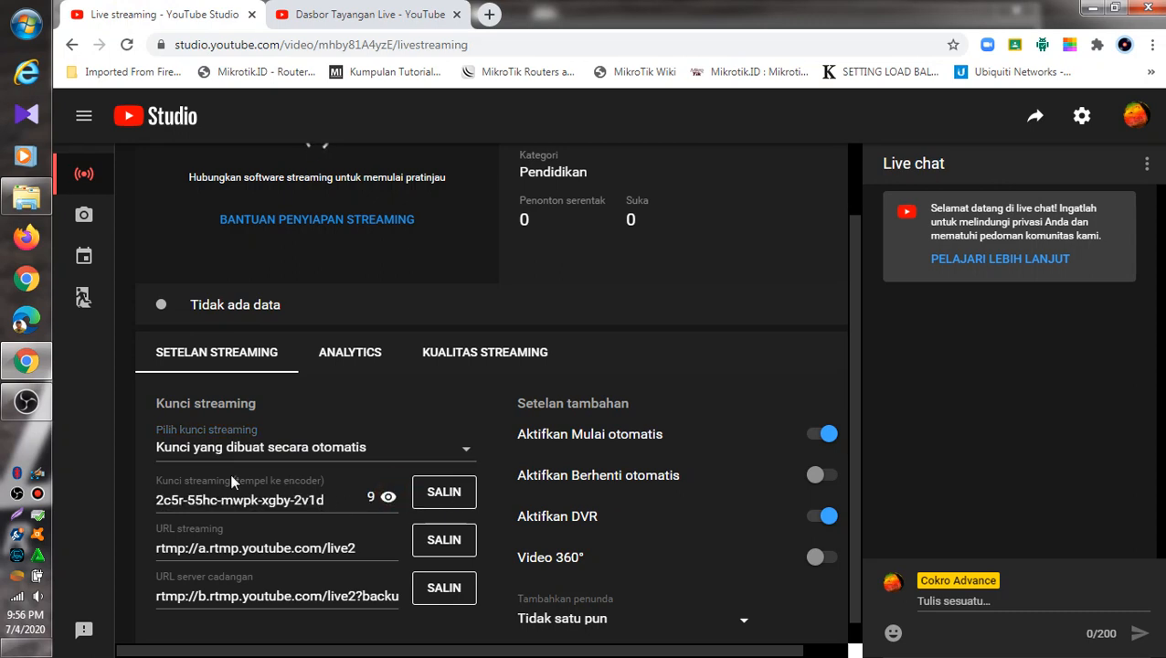
{"action": "left_click", "coordinate": [32, 364]}
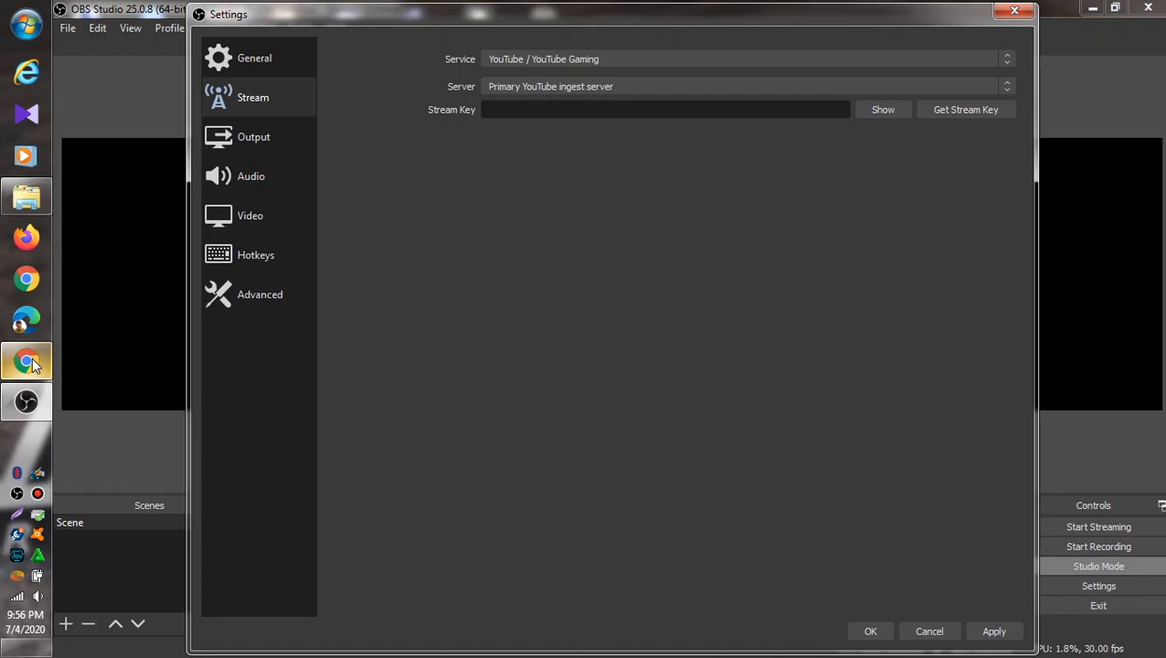
{"action": "left_click", "coordinate": [32, 363]}
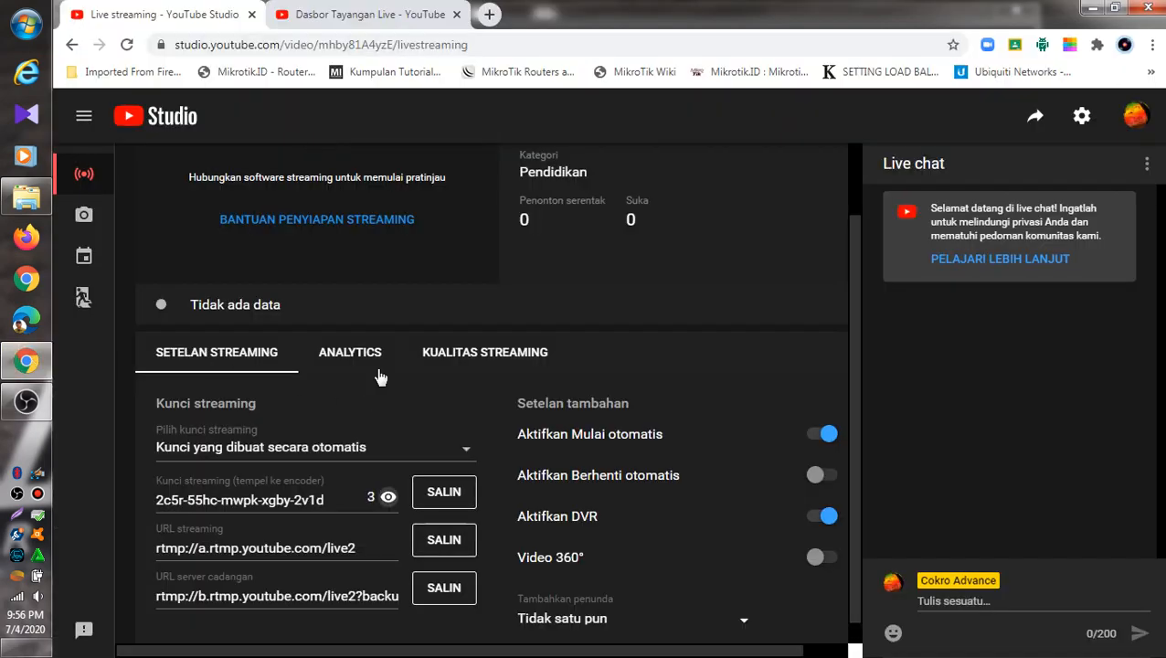
Step: Review the basic info and encoder setup on the live dashboard, and close the dashboard page
{"action": "left_click", "coordinate": [355, 10]}
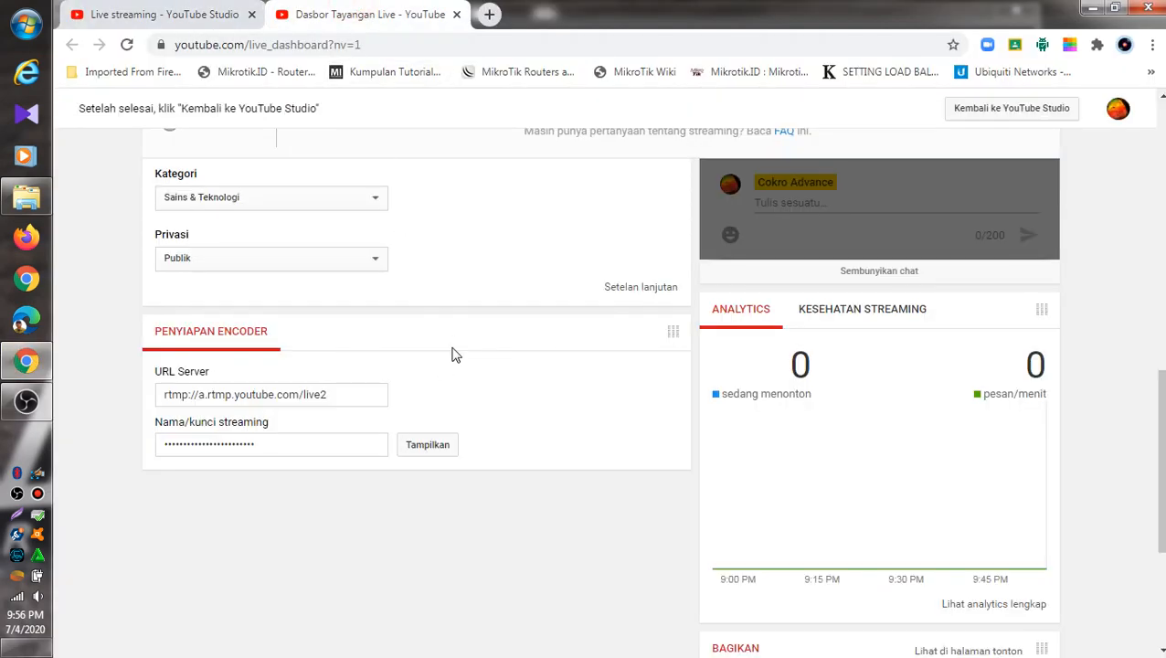
{"action": "scroll", "coordinate": [455, 355], "scroll_direction": "up", "scroll_amount": 5}
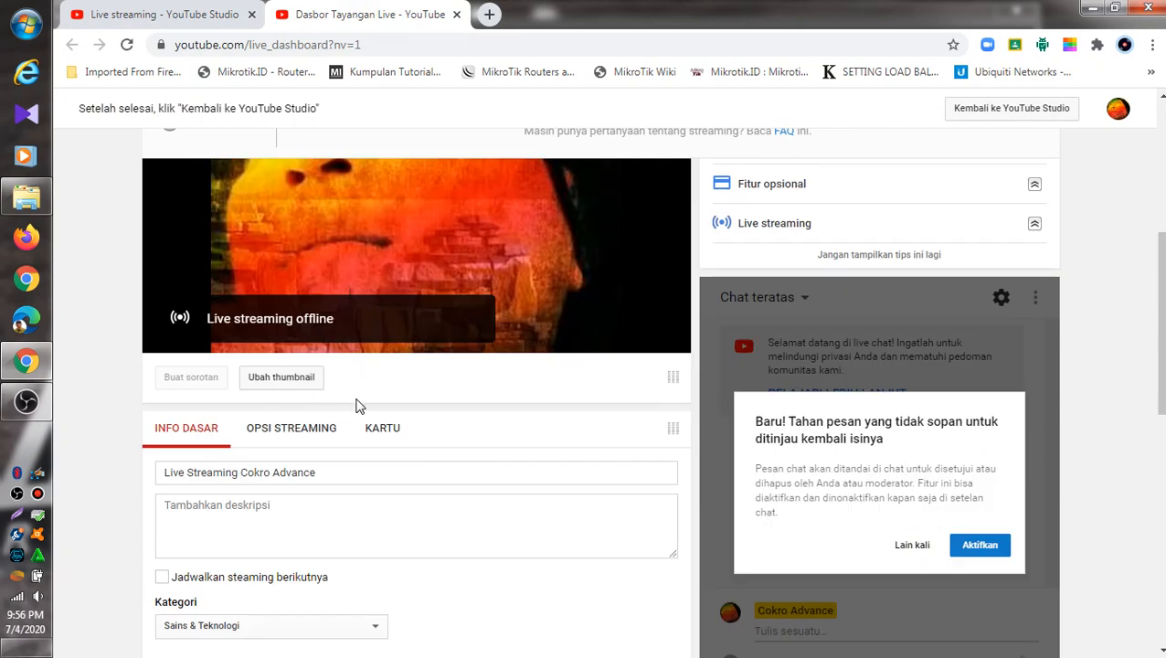
{"action": "scroll", "coordinate": [356, 403], "scroll_direction": "down", "scroll_amount": 2}
{"action": "scroll", "coordinate": [356, 403], "scroll_direction": "up", "scroll_amount": 3}
{"action": "scroll", "coordinate": [356, 403], "scroll_direction": "down", "scroll_amount": 5}
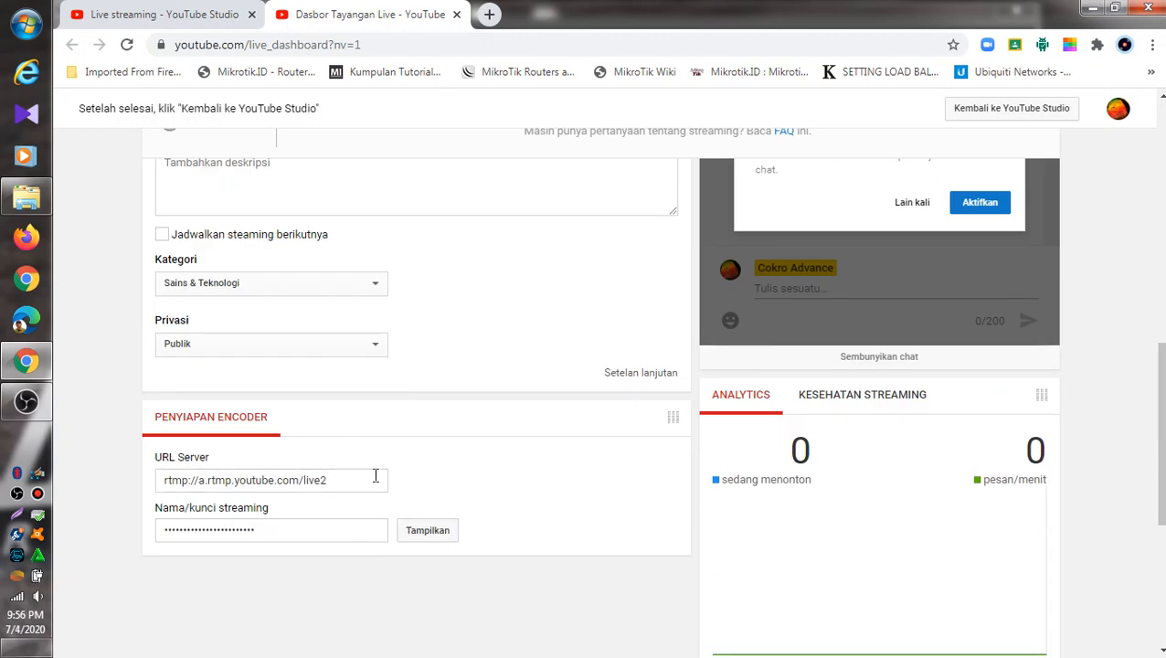
{"action": "left_click", "coordinate": [457, 15]}
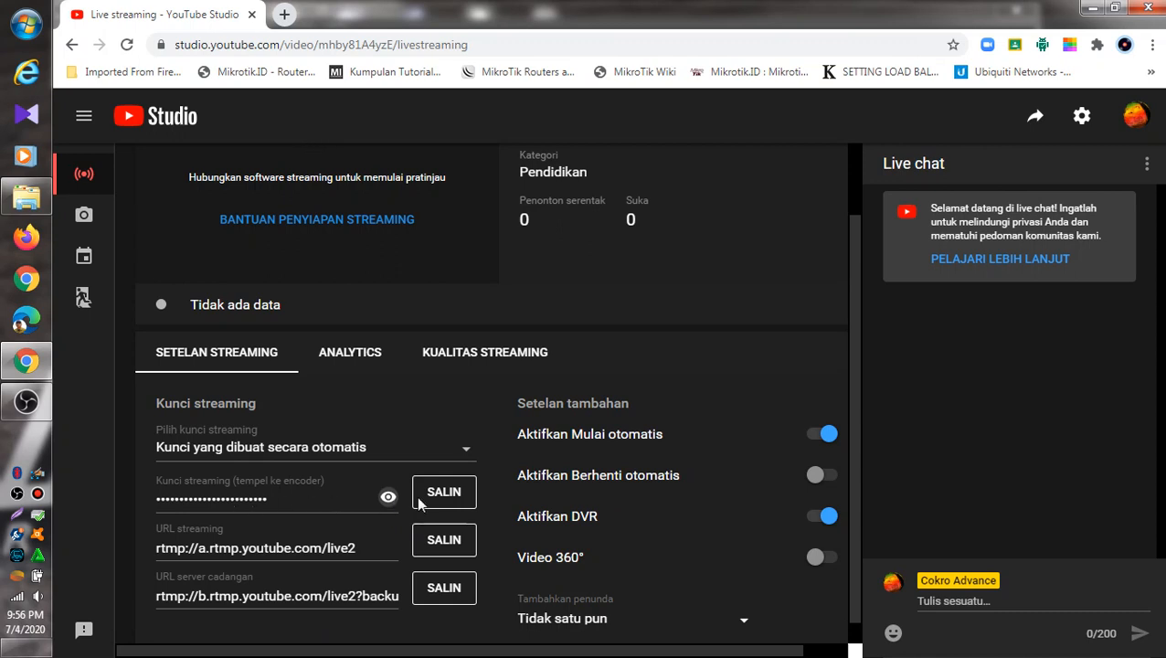
Step: Reveal and copy the streaming key in YouTube Studio and paste it into the Stream Key field in OBS Studio
{"action": "left_click", "coordinate": [389, 497]}
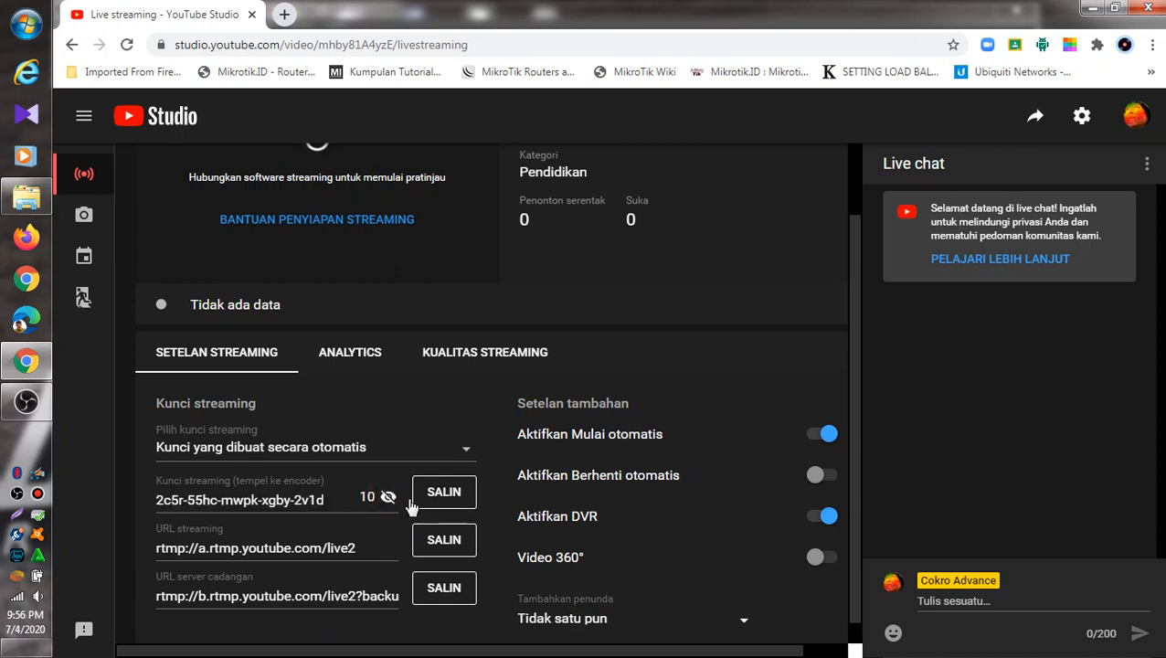
{"action": "left_click", "coordinate": [445, 492]}
{"action": "left_click", "coordinate": [26, 403]}
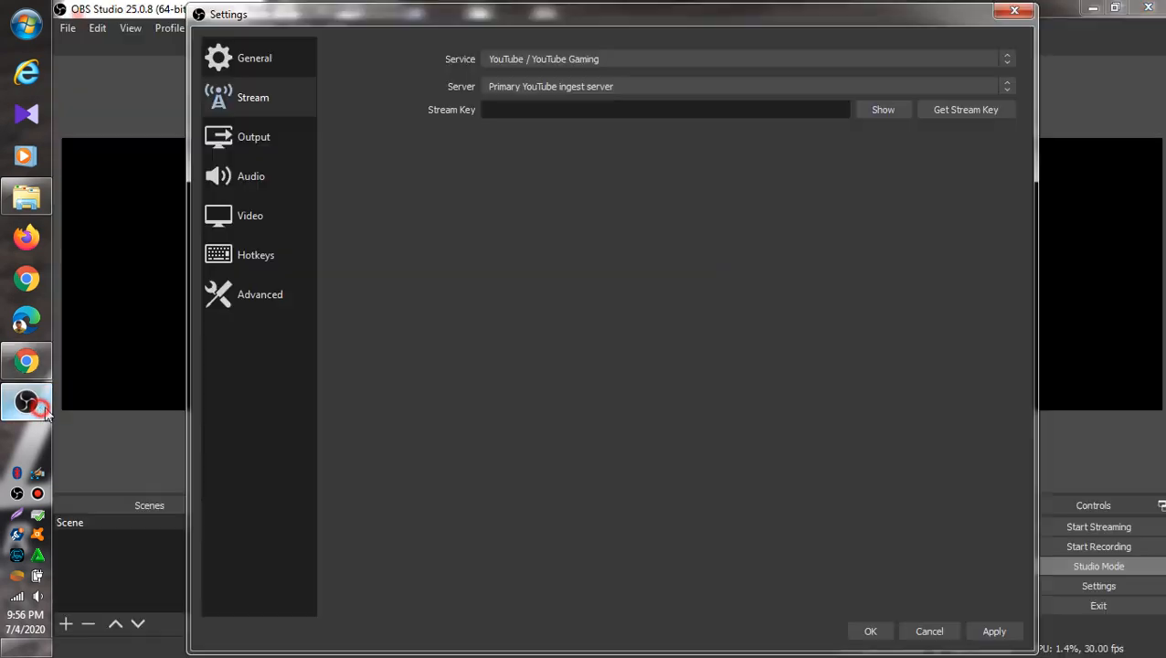
{"action": "right_click", "coordinate": [693, 109]}
{"action": "left_click", "coordinate": [711, 200]}
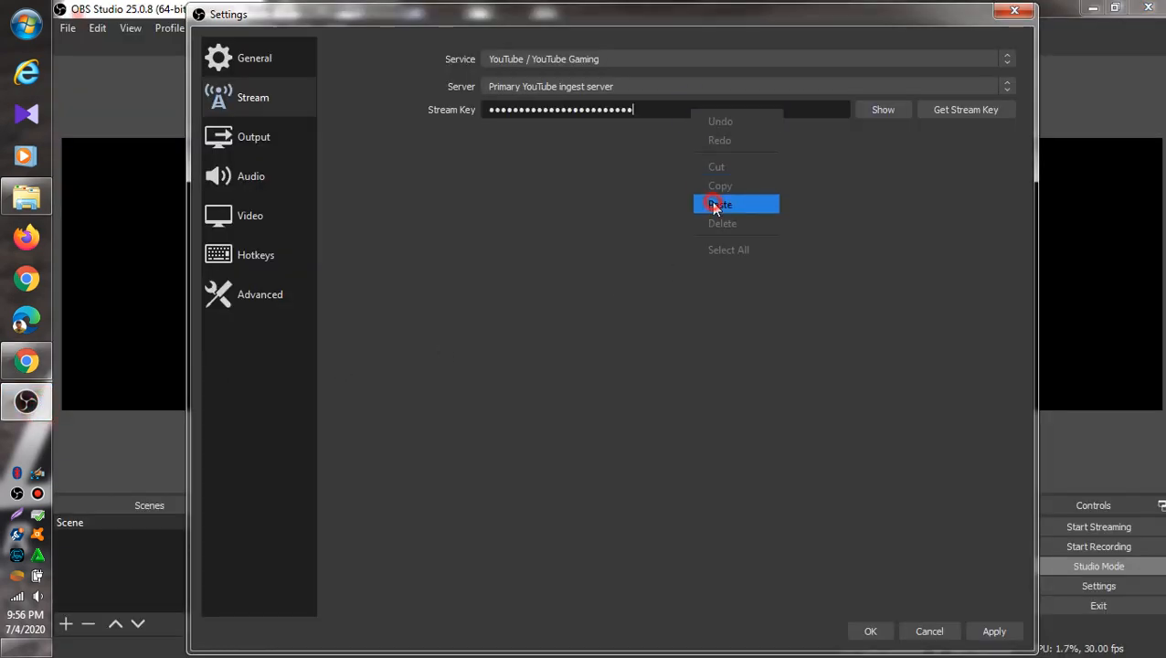
Step: Unmask the pasted stream key to check it, and save the stream settings
{"action": "left_click", "coordinate": [879, 109]}
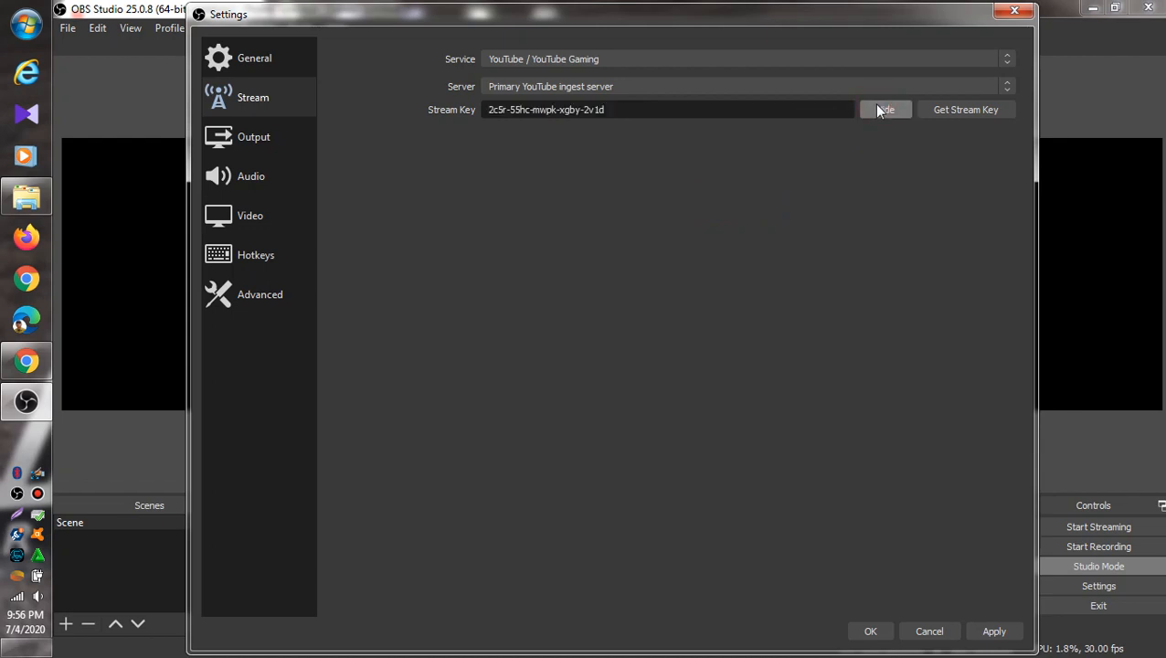
{"action": "left_click", "coordinate": [995, 631]}
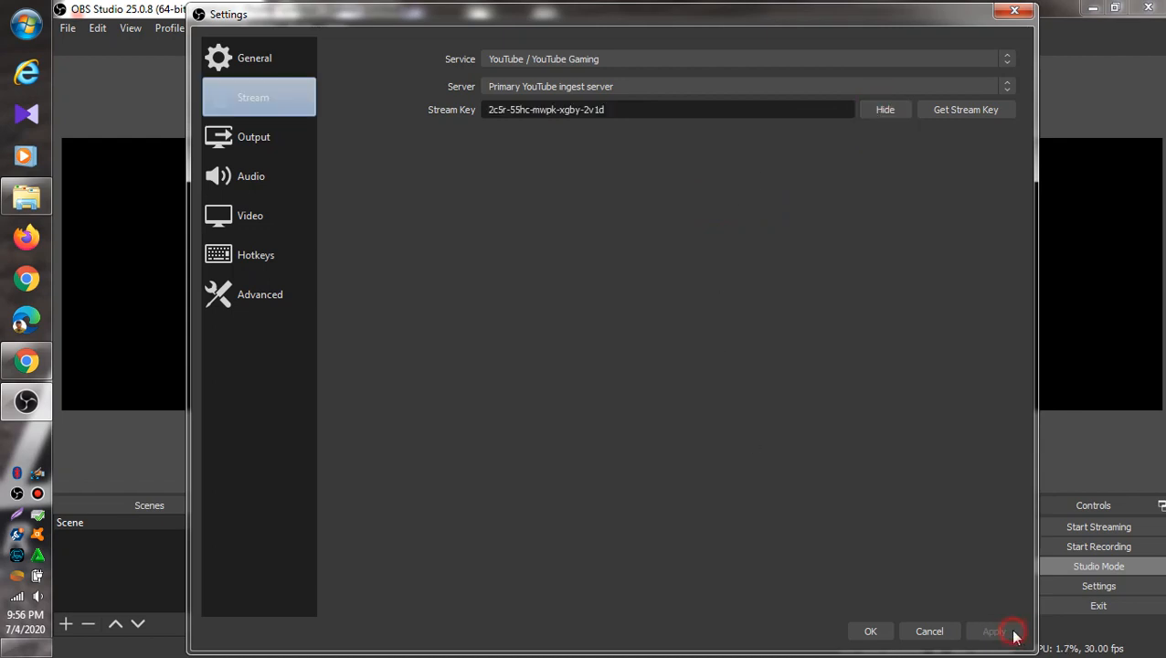
{"action": "left_click", "coordinate": [880, 631]}
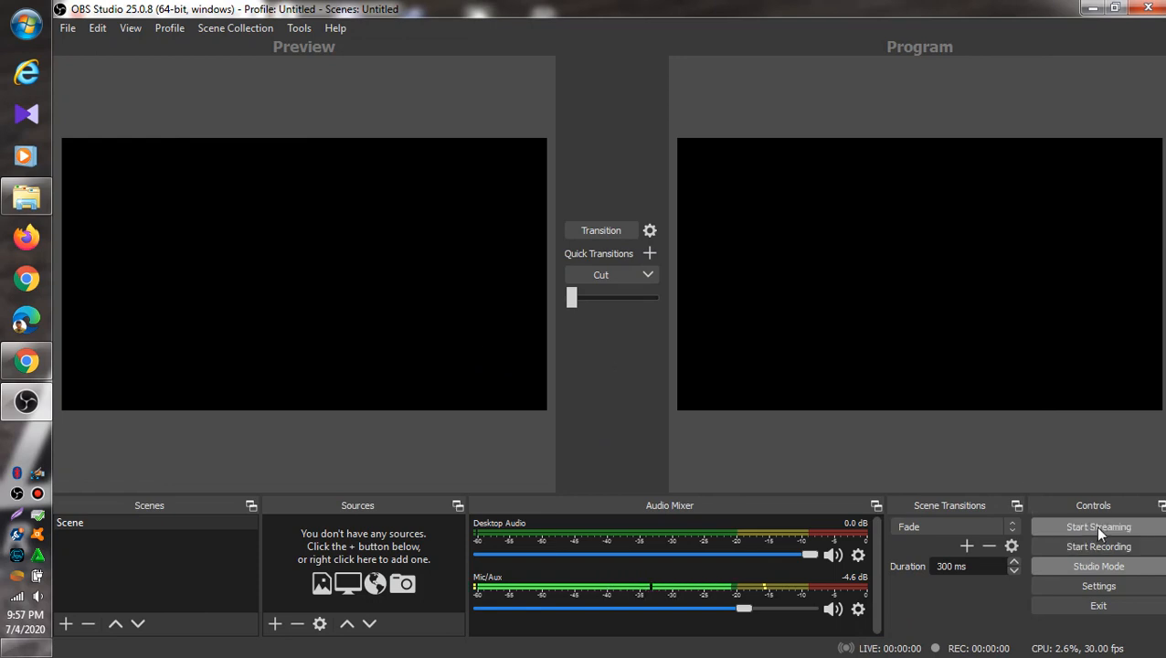
Step: Turn off Studio Mode and add a new Window Capture source for the Chrome YouTube Studio window, with the Automatic capture method
{"action": "left_click", "coordinate": [1092, 566]}
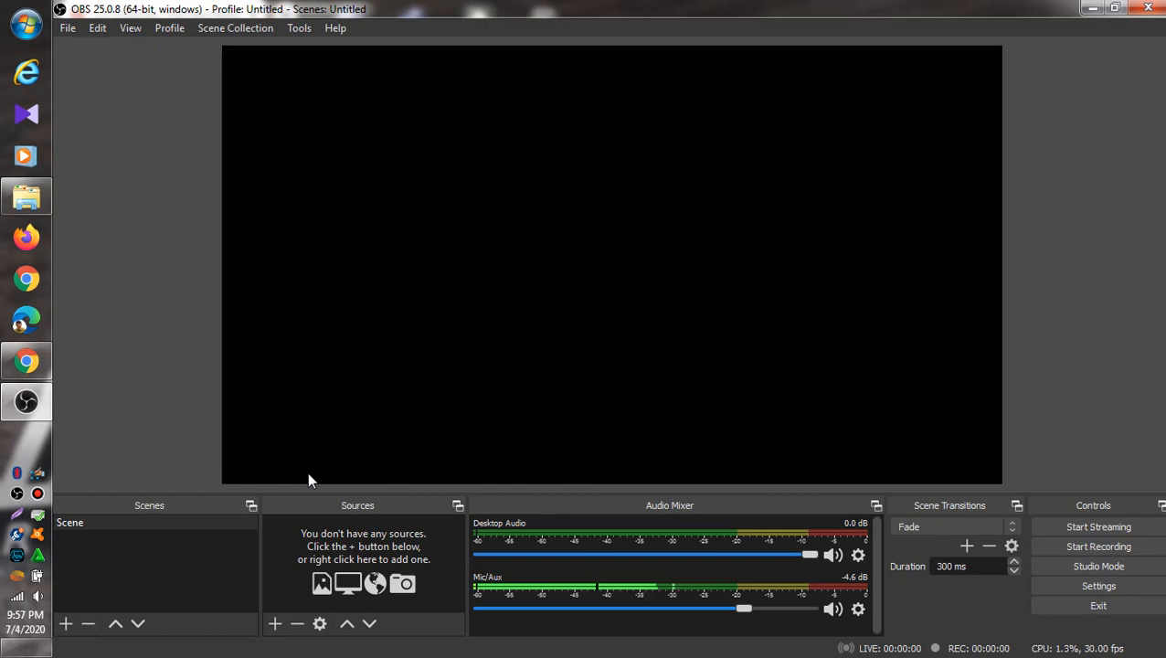
{"action": "left_click", "coordinate": [275, 624]}
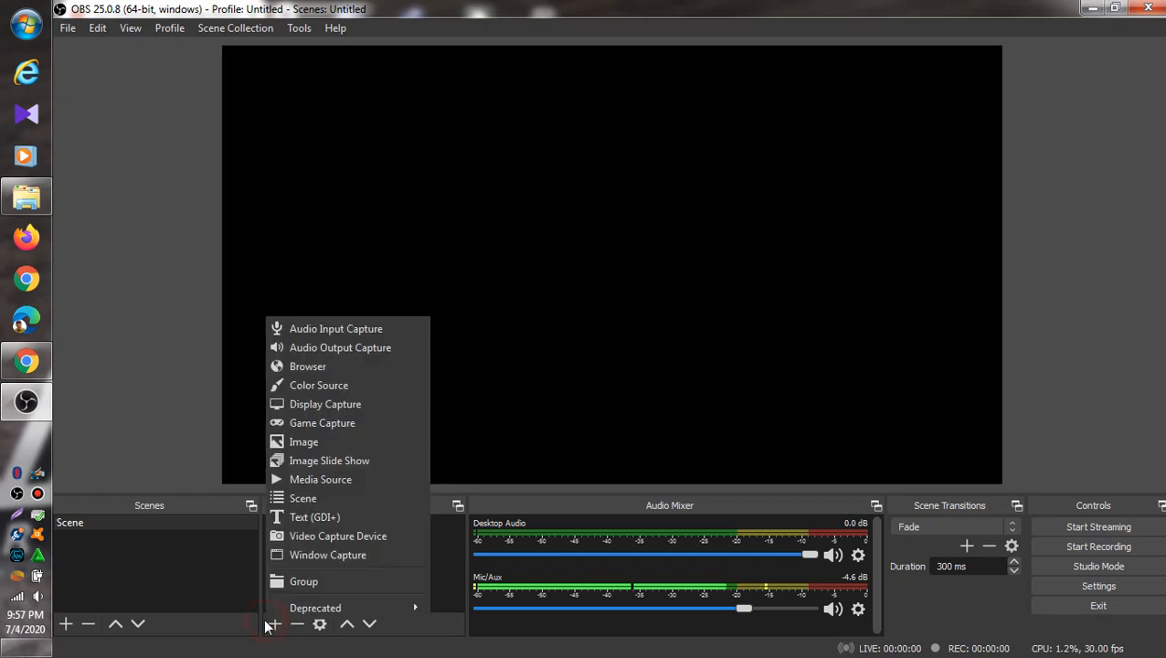
{"action": "left_click", "coordinate": [301, 554]}
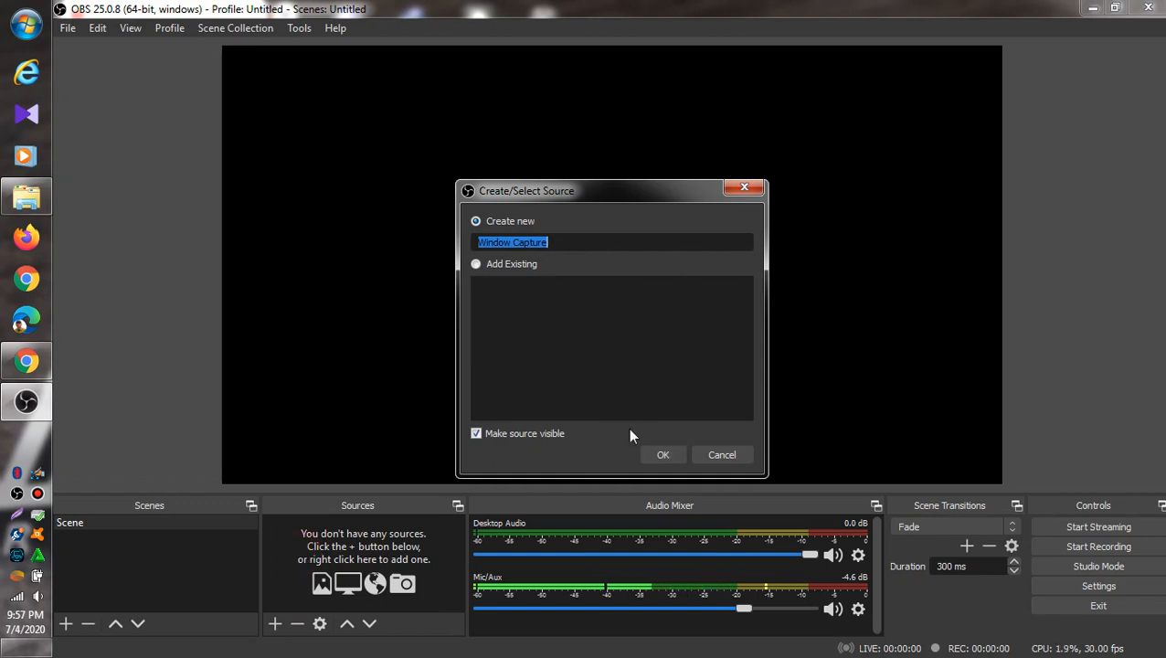
{"action": "left_click", "coordinate": [651, 460]}
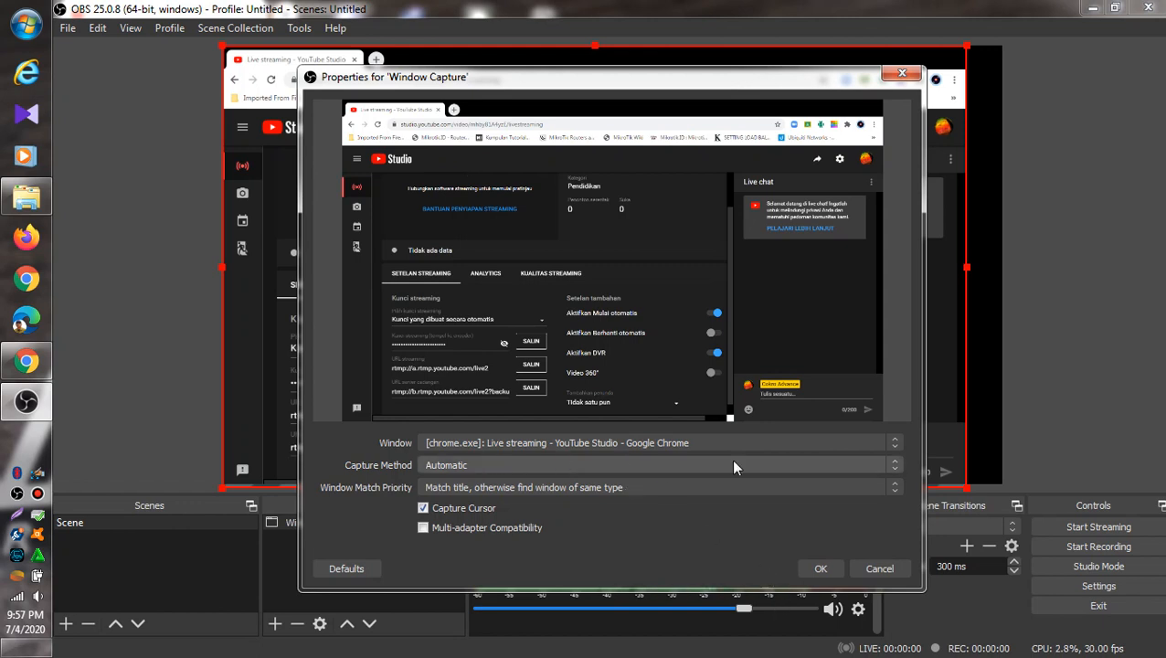
{"action": "left_click", "coordinate": [892, 465]}
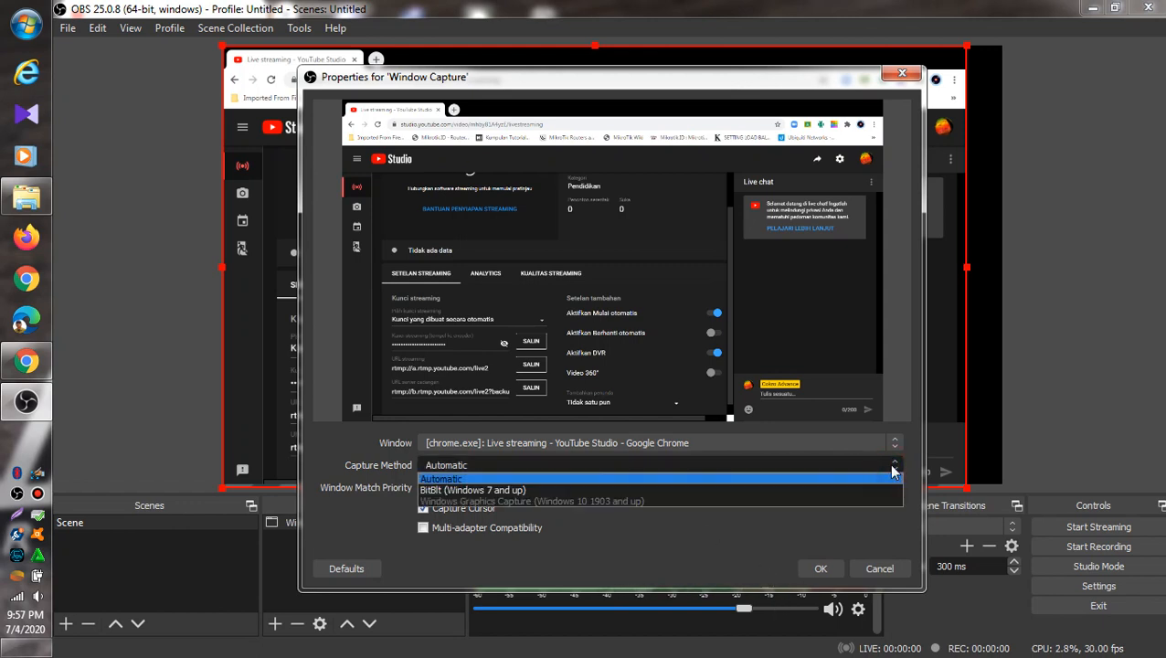
{"action": "left_click", "coordinate": [892, 468]}
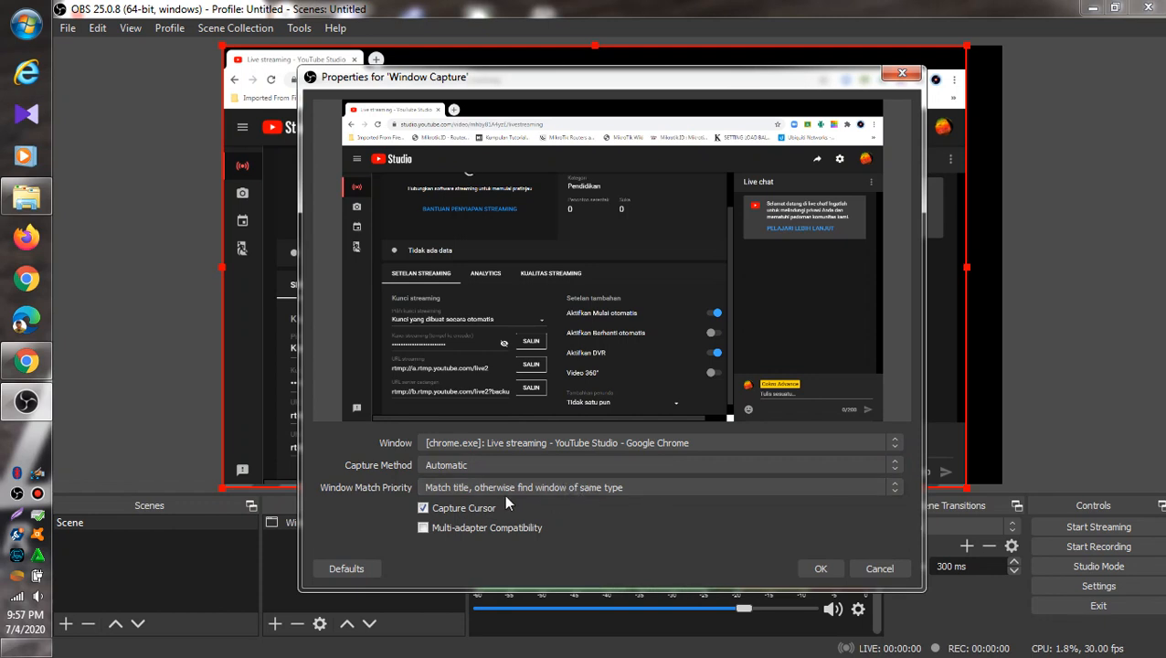
{"action": "left_click", "coordinate": [816, 568]}
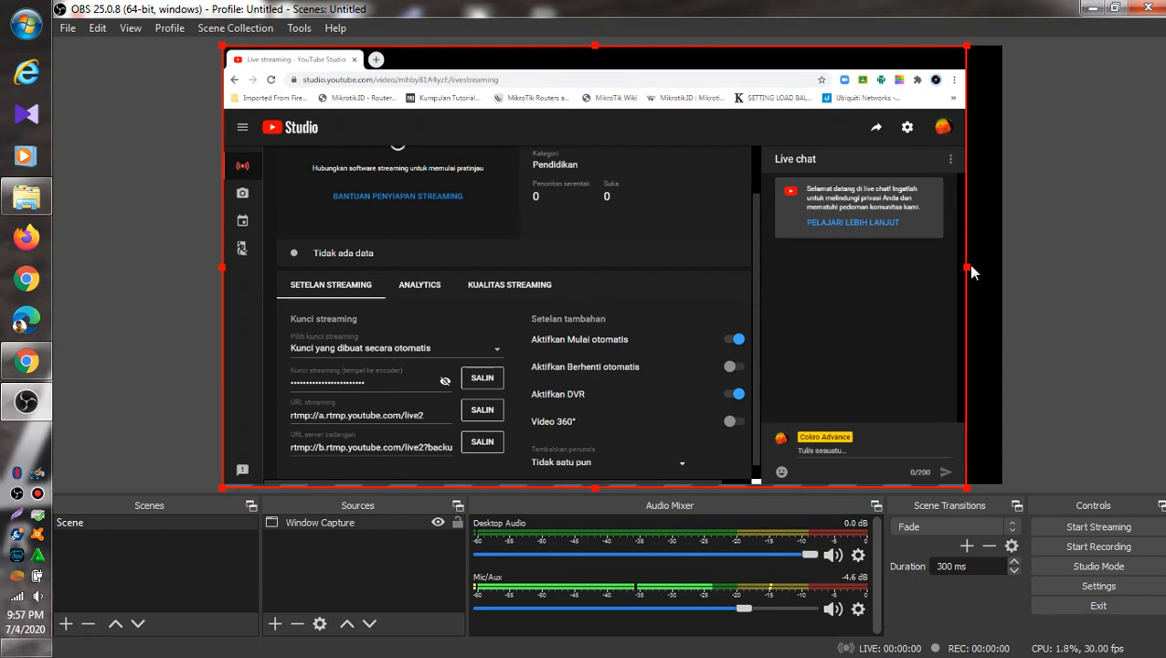
Step: Shrink the window capture to the canvas height and center it, and transition the scene to Program in Studio Mode
{"action": "mouse_move", "coordinate": [972, 273]}
{"action": "left_mouse_down"}
{"action": "mouse_move", "coordinate": [1001, 275]}
{"action": "mouse_move", "coordinate": [943, 280]}
{"action": "mouse_move", "coordinate": [988, 279]}
{"action": "mouse_move", "coordinate": [963, 283]}
{"action": "left_mouse_up"}
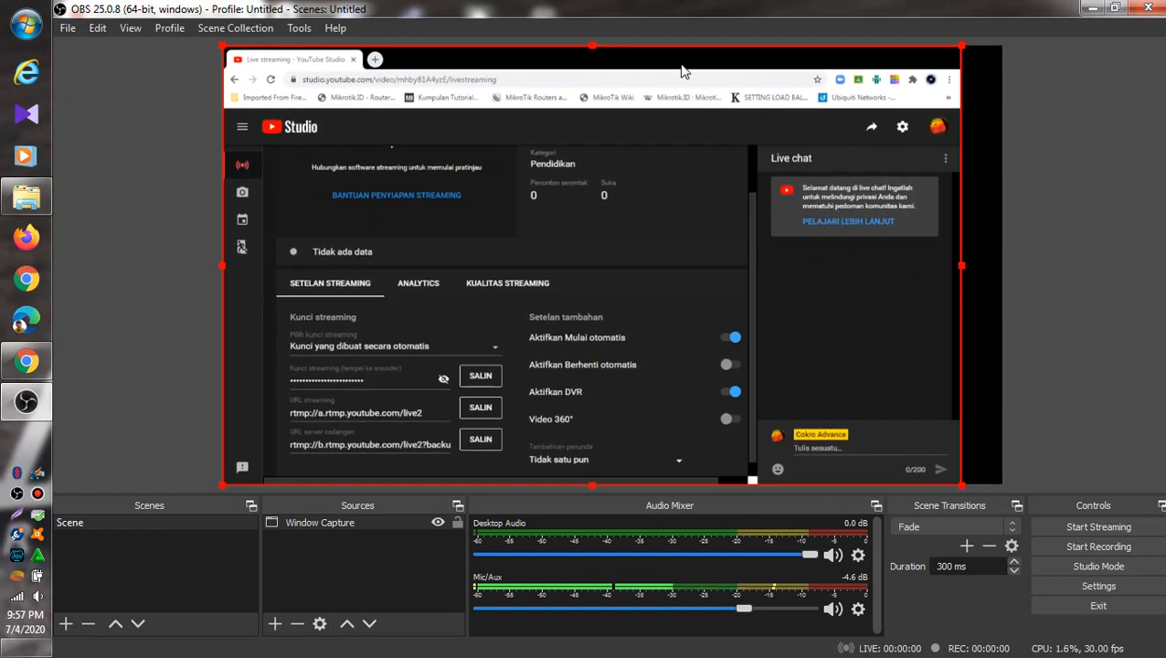
{"action": "mouse_move", "coordinate": [681, 71]}
{"action": "left_mouse_down"}
{"action": "mouse_move", "coordinate": [716, 71]}
{"action": "mouse_move", "coordinate": [702, 72]}
{"action": "left_mouse_up"}
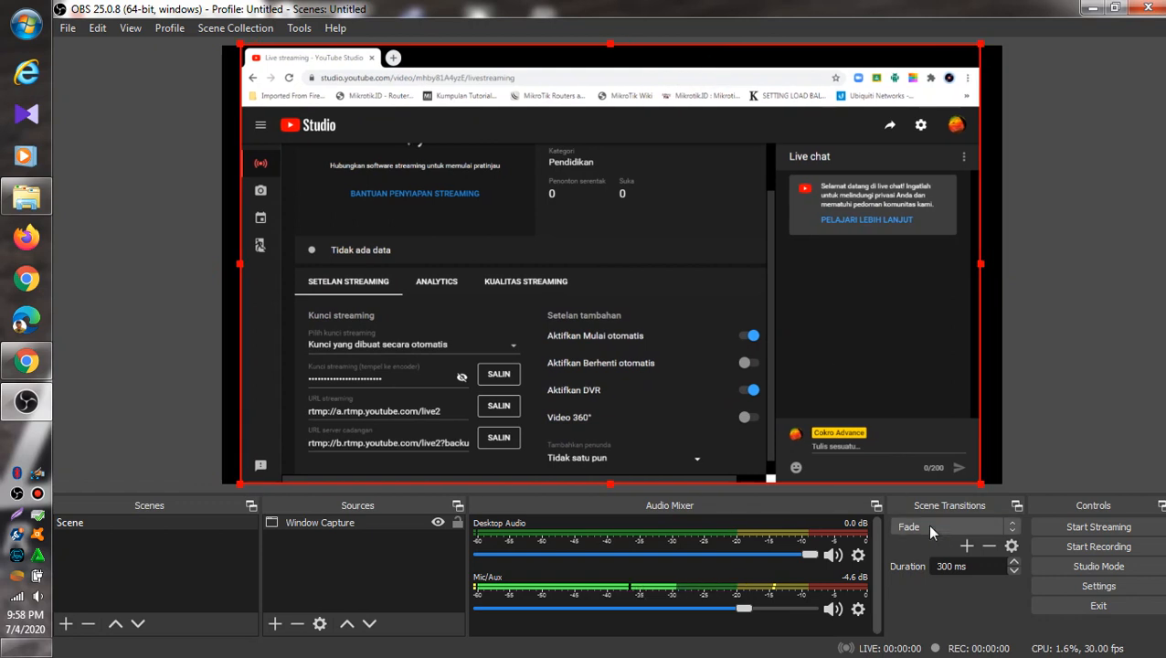
{"action": "left_click", "coordinate": [1088, 574]}
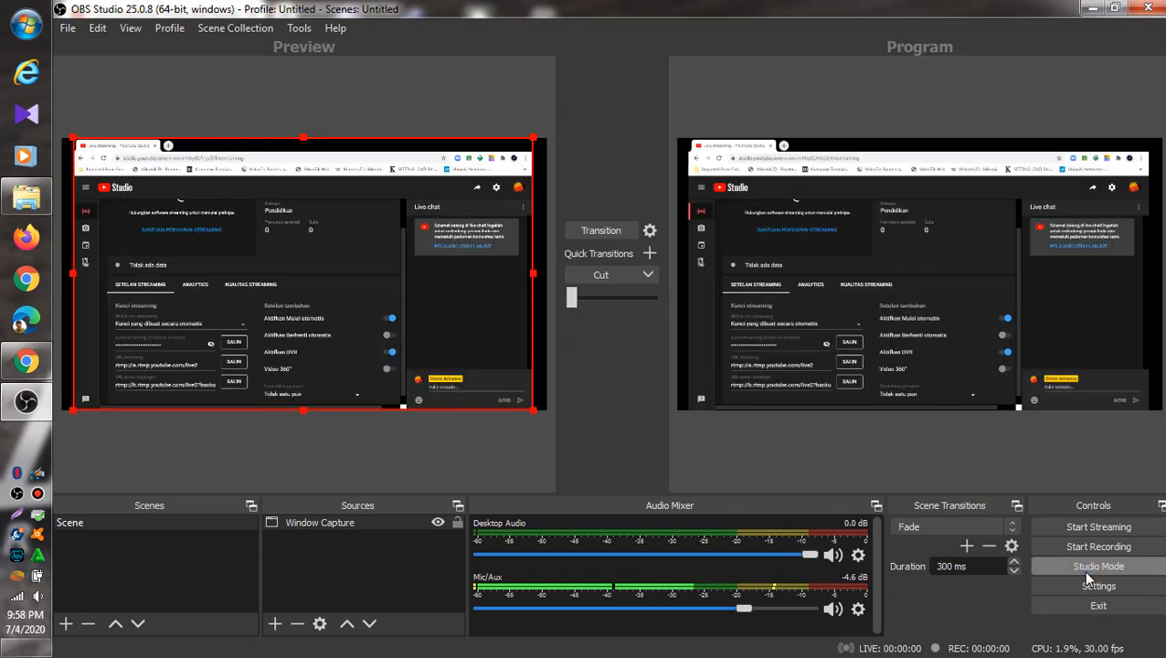
{"action": "left_click", "coordinate": [627, 232]}
Step: Switch to YouTube Studio in Chrome, review the live dashboard and the stream's edit details, and close them without changes
{"action": "left_click", "coordinate": [26, 361]}
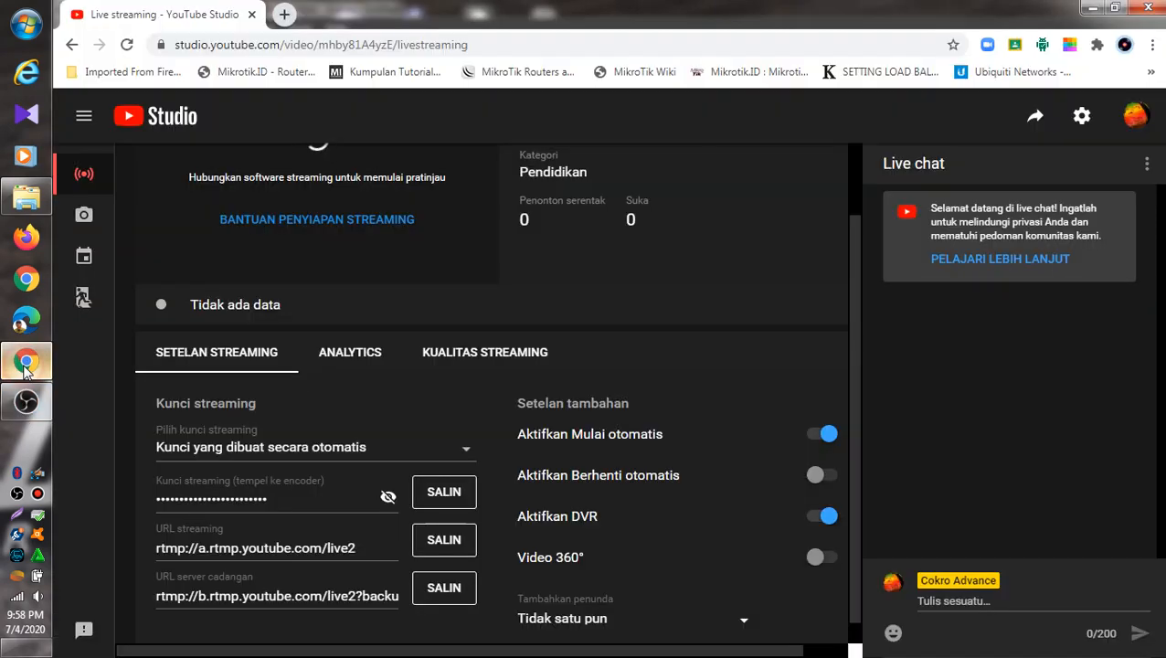
{"action": "scroll", "coordinate": [287, 312], "scroll_direction": "up", "scroll_amount": 1}
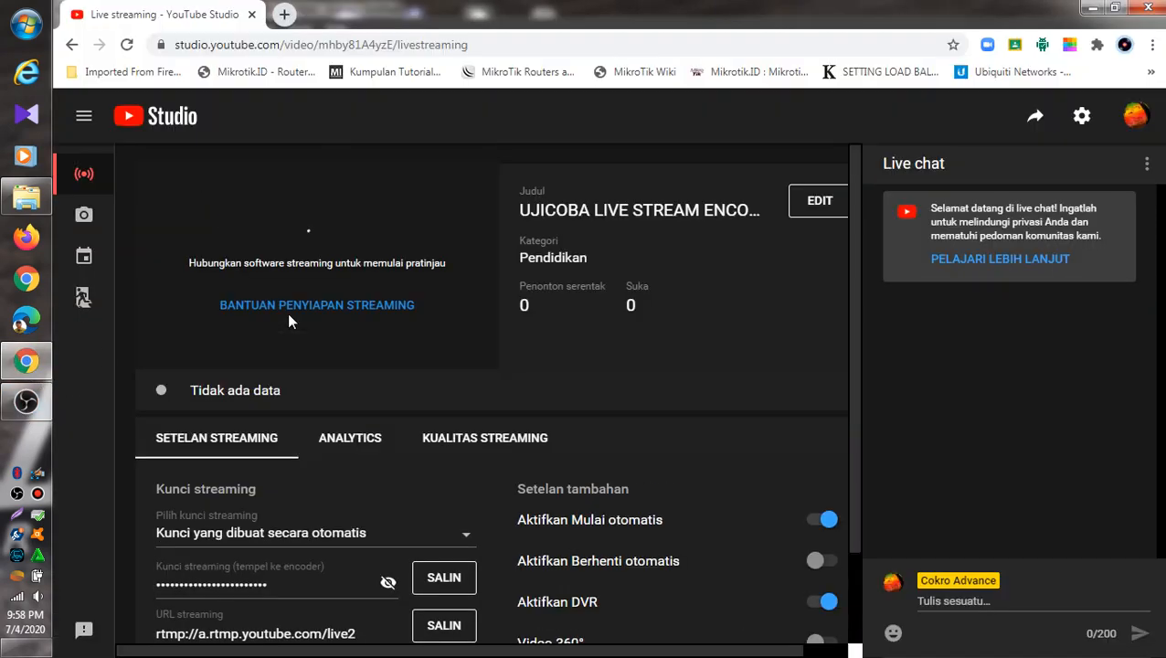
{"action": "scroll", "coordinate": [290, 323], "scroll_direction": "down", "scroll_amount": 1}
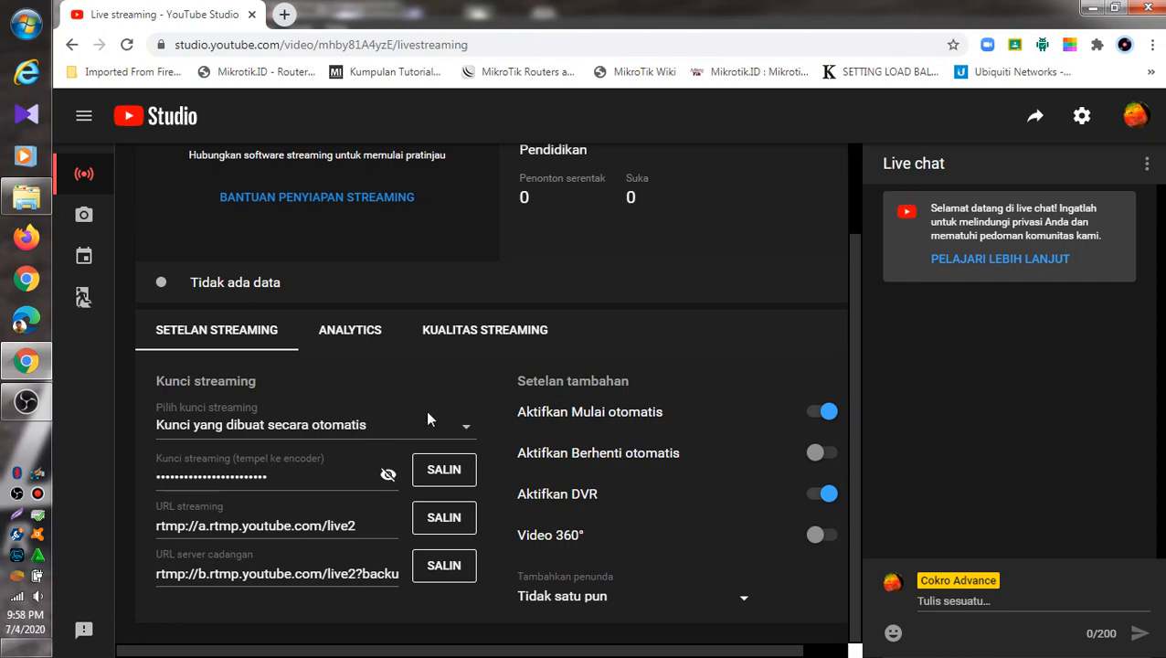
{"action": "scroll", "coordinate": [426, 411], "scroll_direction": "up", "scroll_amount": 2}
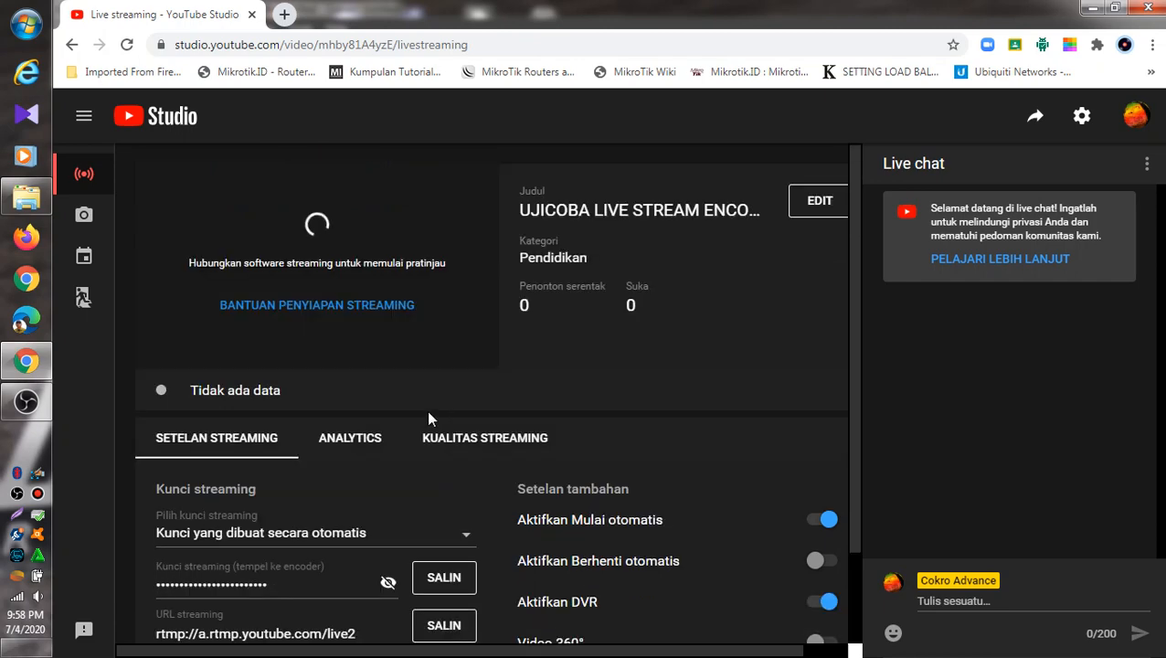
{"action": "left_click", "coordinate": [817, 206]}
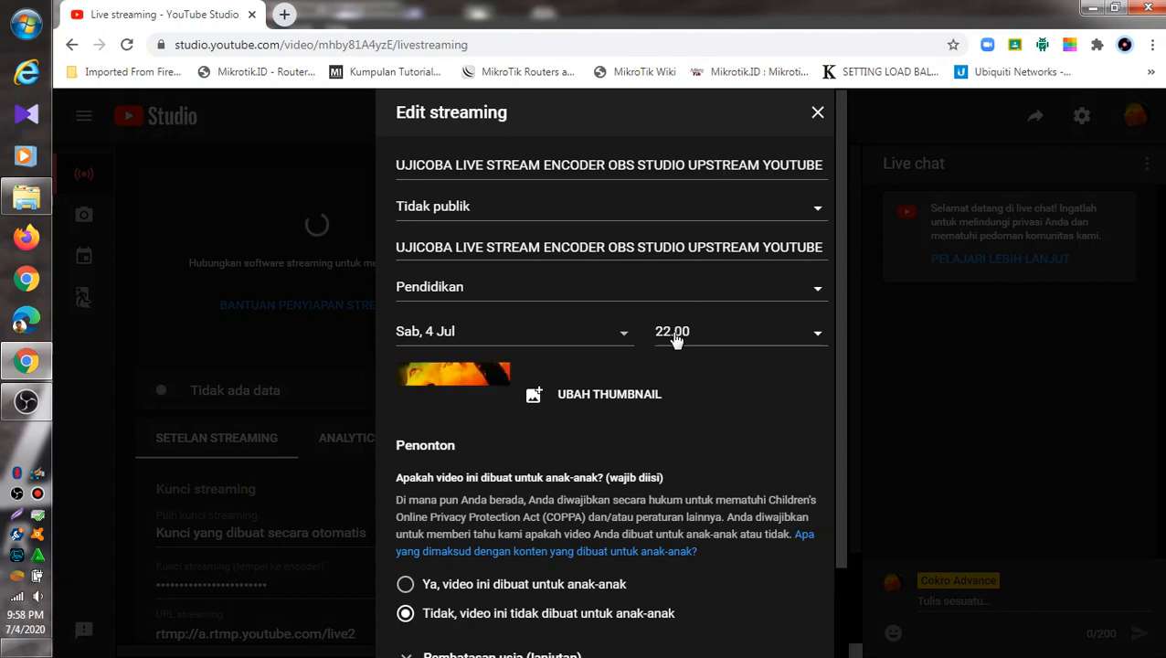
{"action": "left_click", "coordinate": [818, 115]}
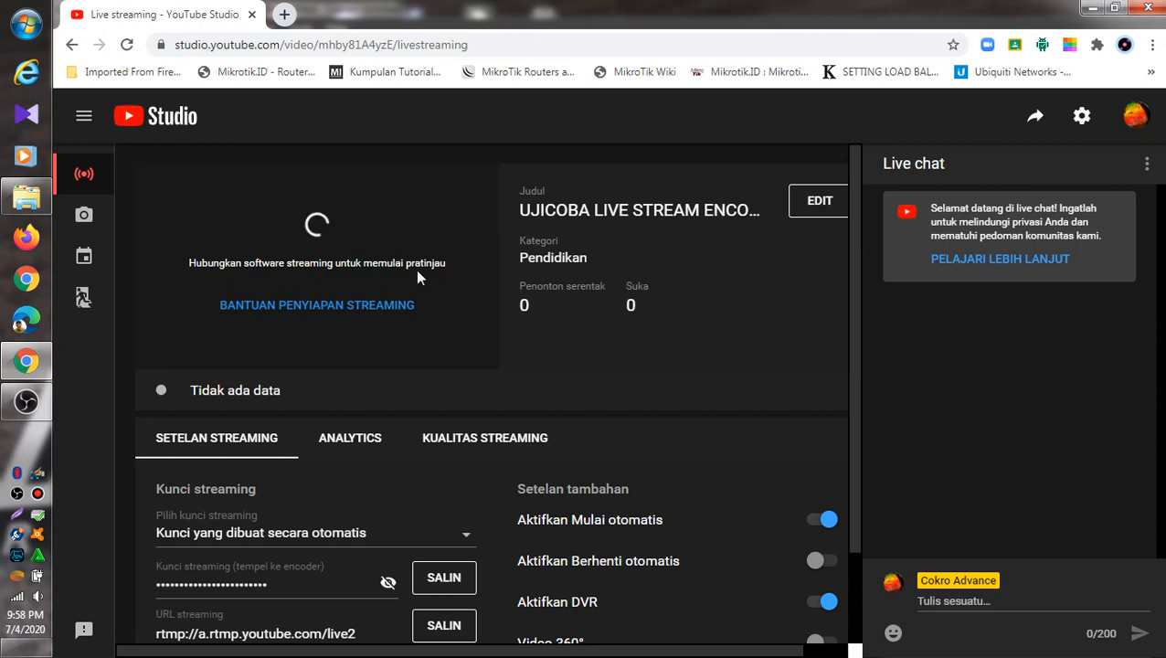
Step: Add a new visible Video Capture Device source in OBS Studio using the HP TrueVision HD webcam
{"action": "left_click", "coordinate": [27, 402]}
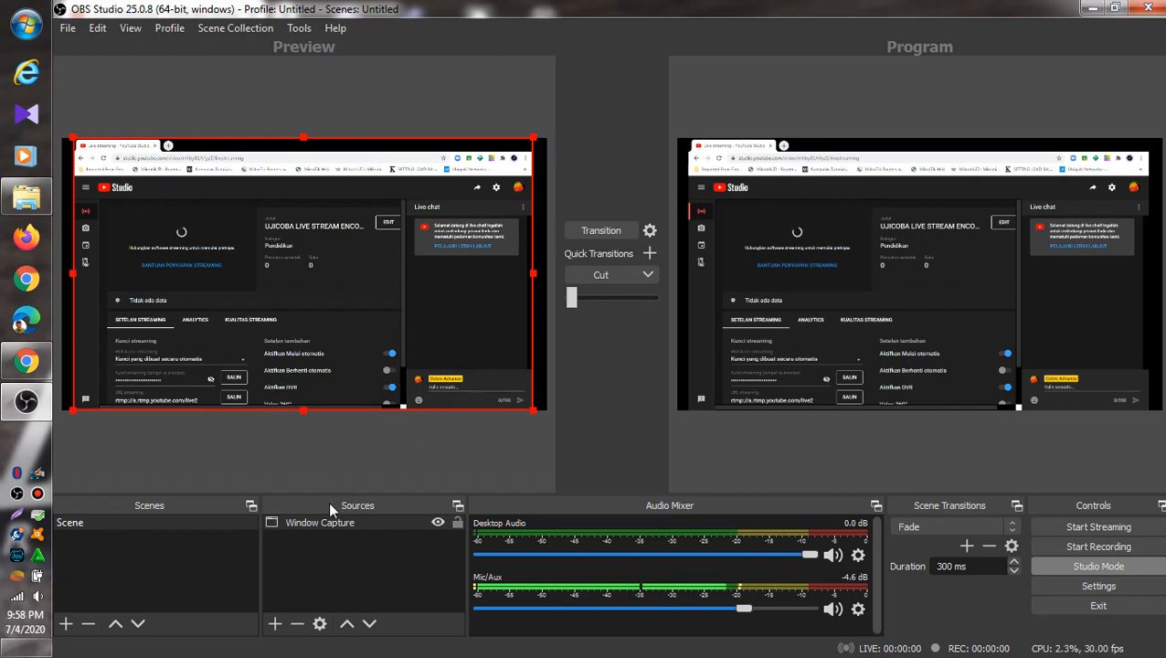
{"action": "left_click", "coordinate": [276, 623]}
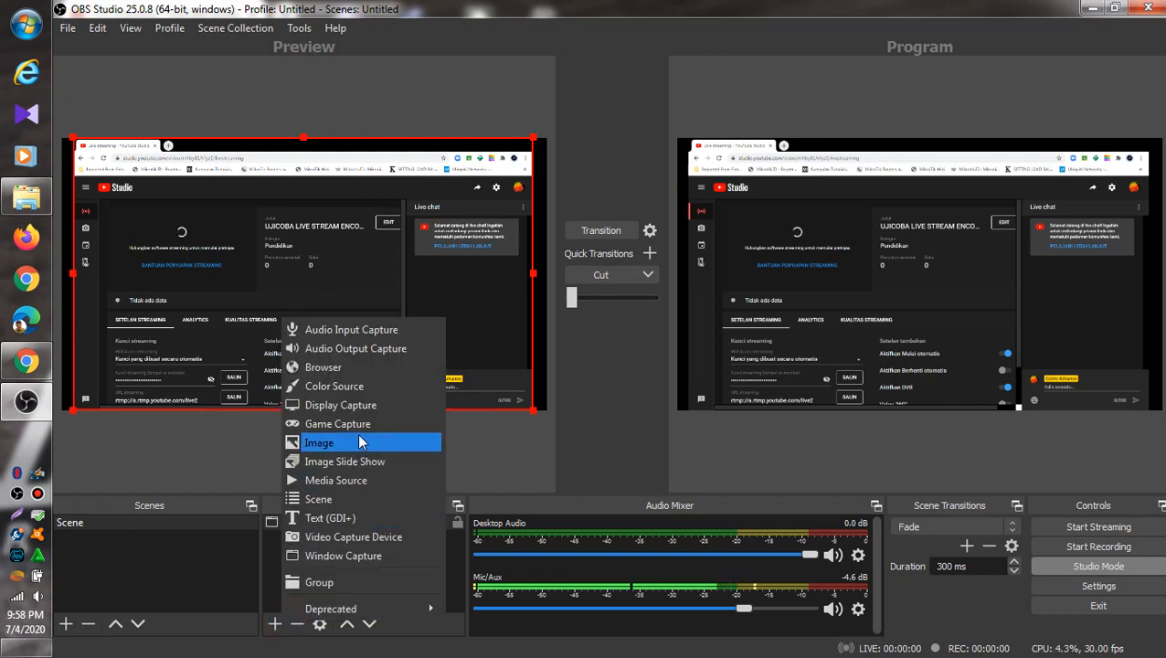
{"action": "left_click", "coordinate": [334, 532]}
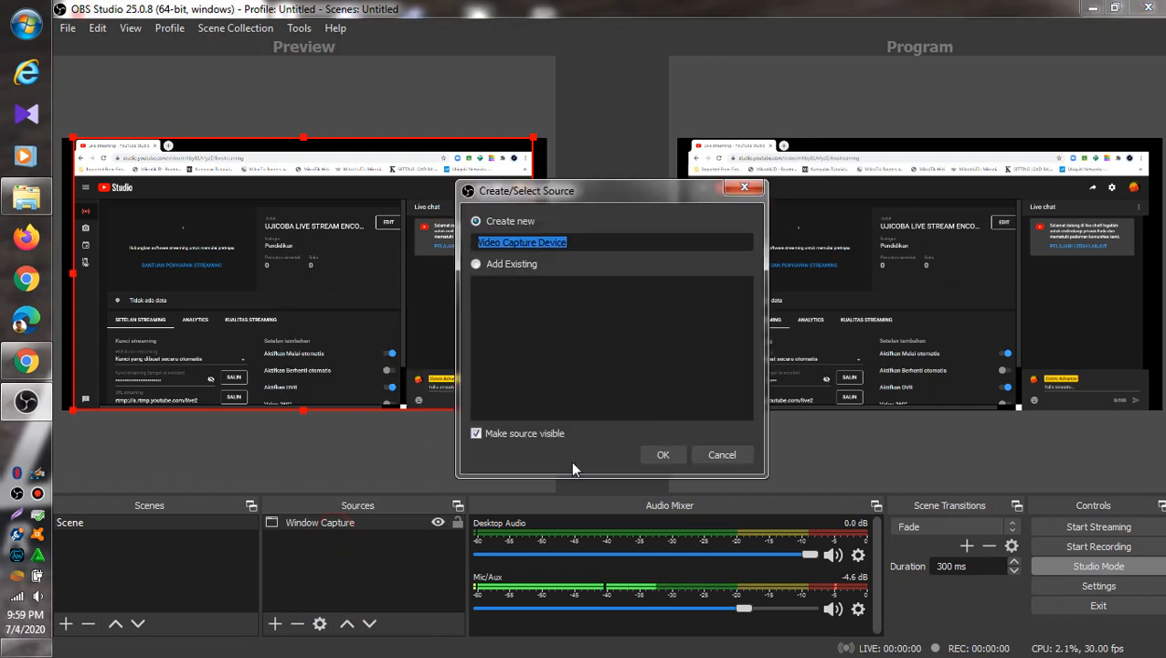
{"action": "left_click", "coordinate": [663, 454]}
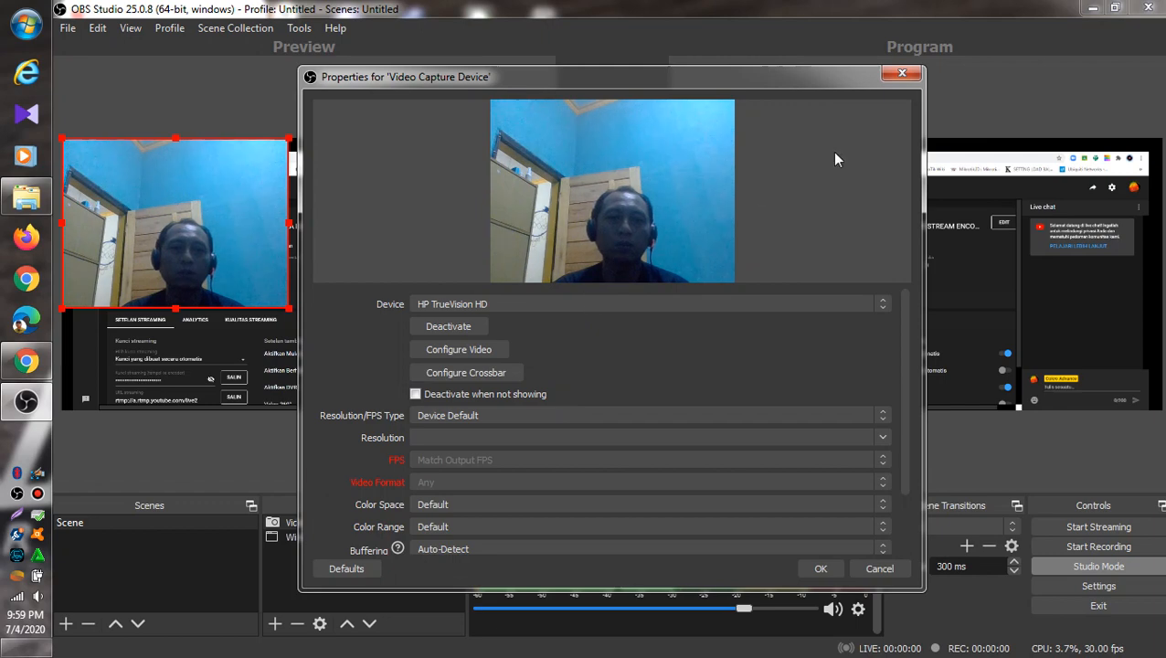
{"action": "left_click", "coordinate": [821, 568]}
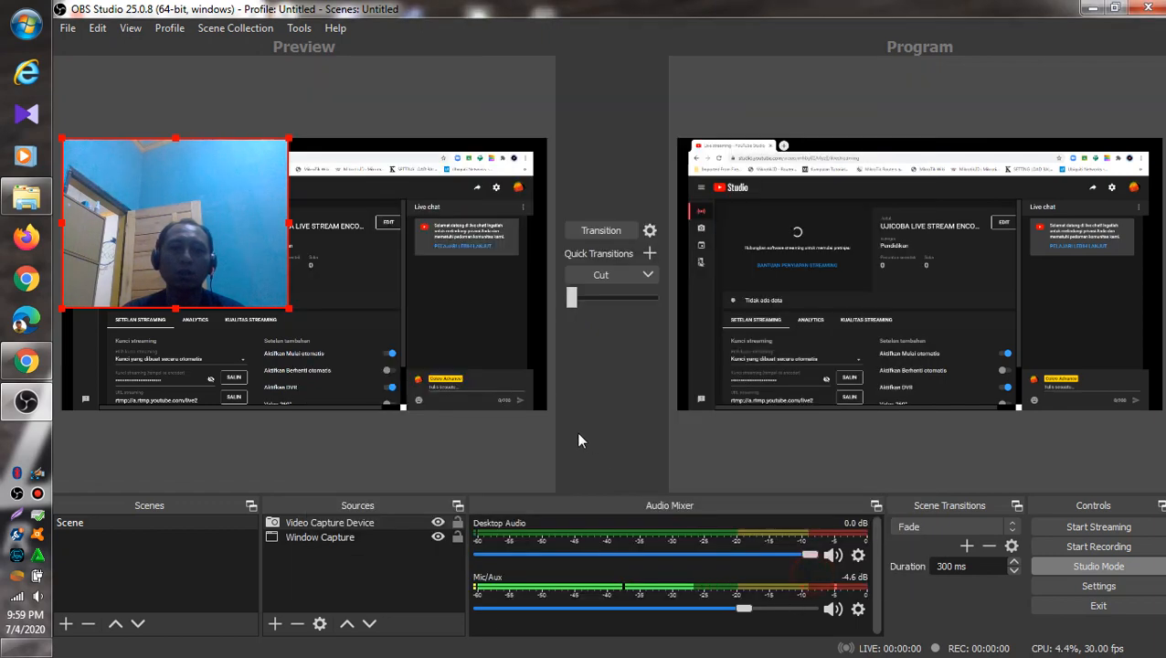
Step: Shrink the webcam source, place it in the lower-right corner of the window capture, and transition the scene to Program
{"action": "left_click_drag", "start_coordinate": [63, 142], "coordinate": [203, 245]}
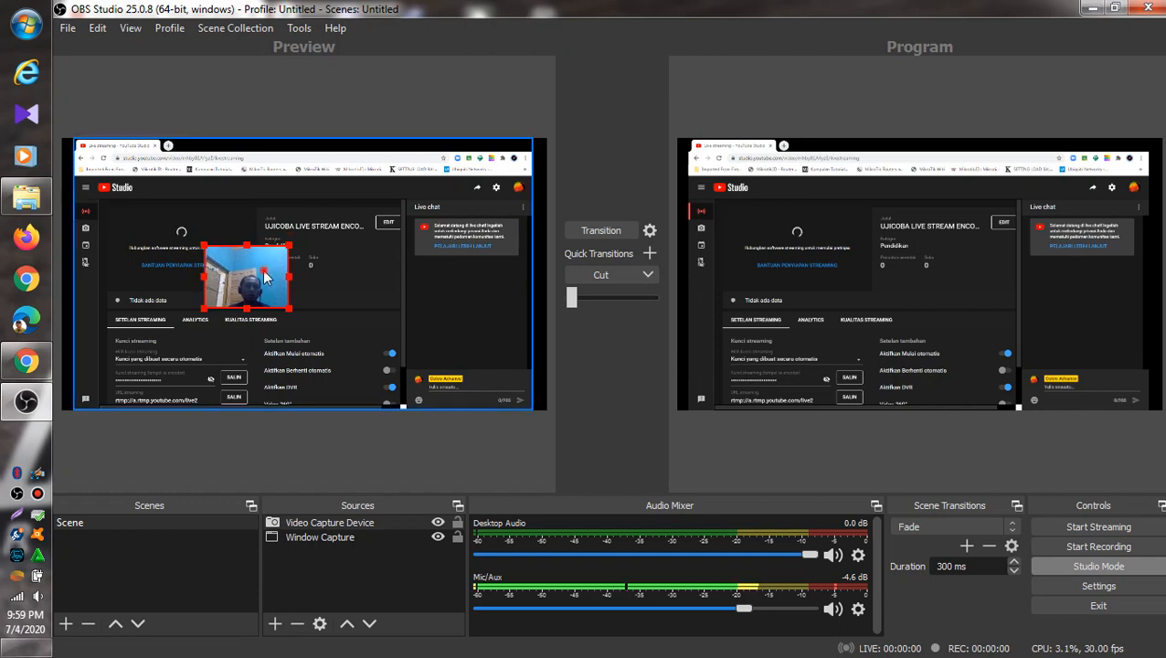
{"action": "left_click_drag", "start_coordinate": [266, 277], "coordinate": [510, 375]}
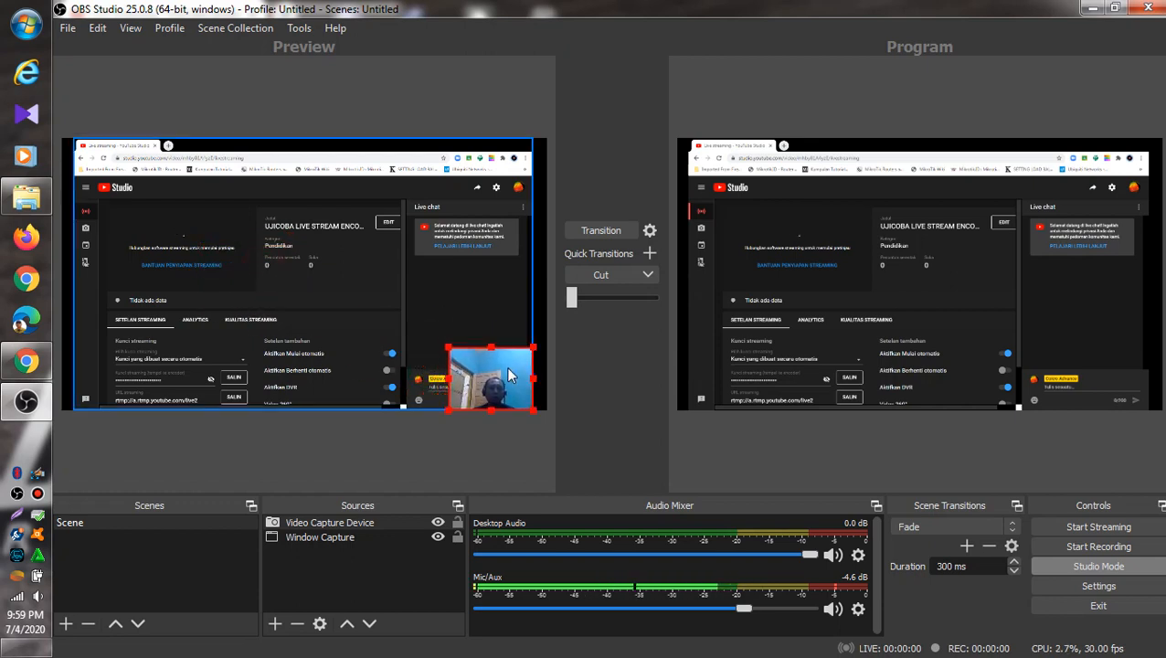
{"action": "left_click", "coordinate": [602, 230]}
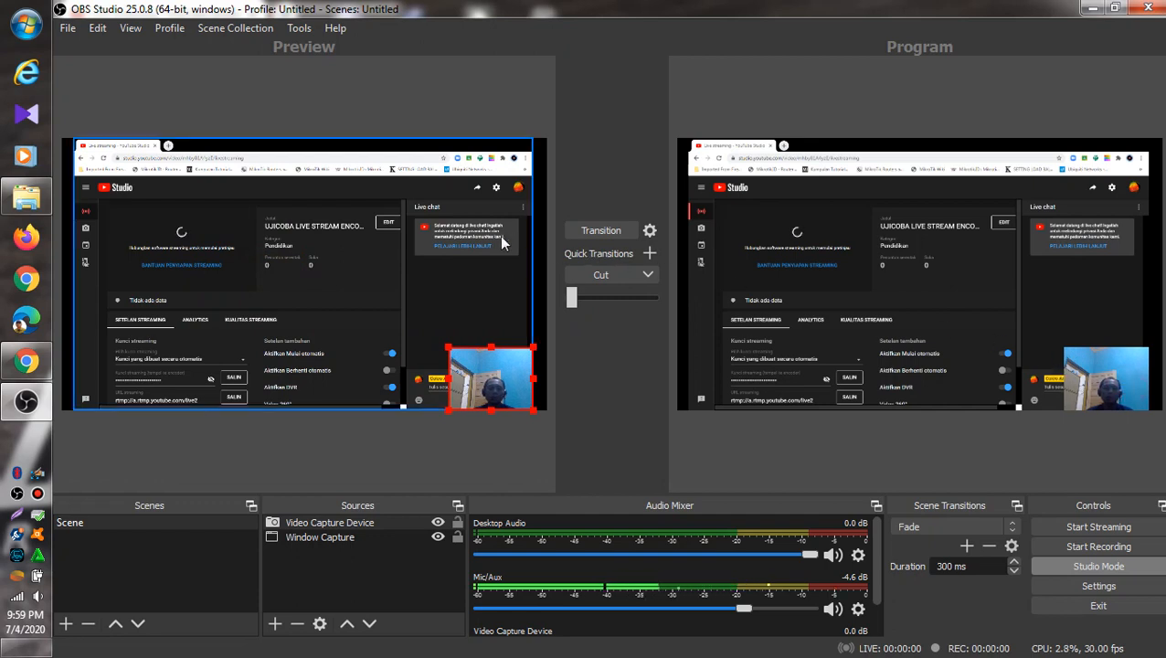
Step: Reduce the Chrome window and maximize it again, and check the captured window in OBS Studio
{"action": "left_click", "coordinate": [27, 361]}
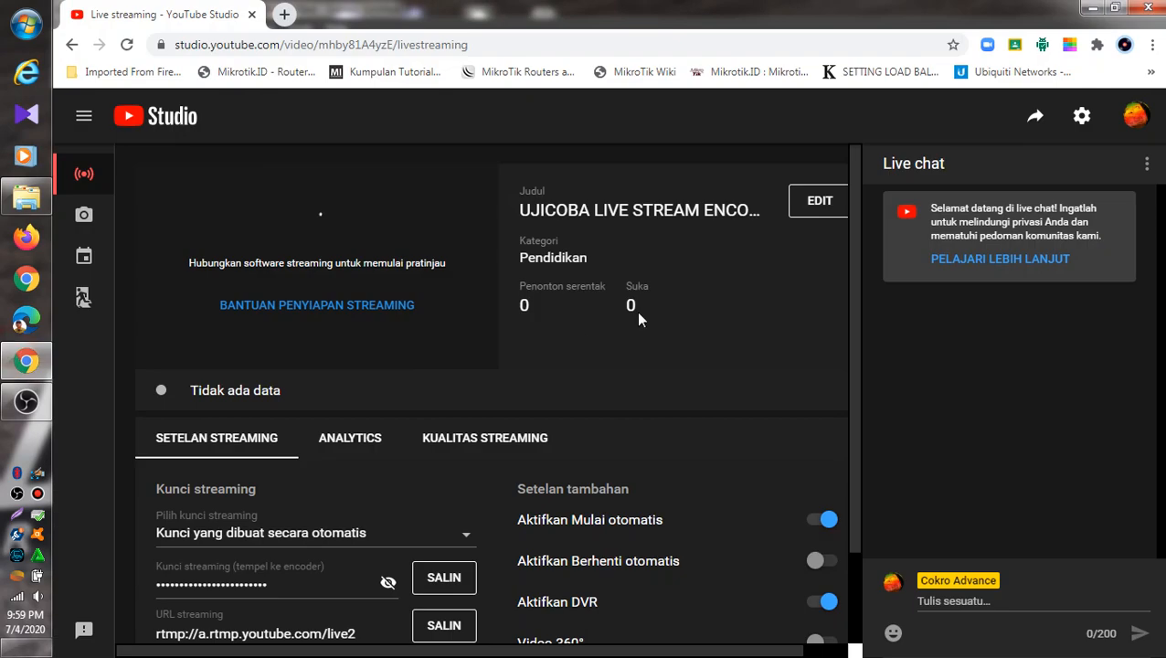
{"action": "left_click", "coordinate": [1115, 7]}
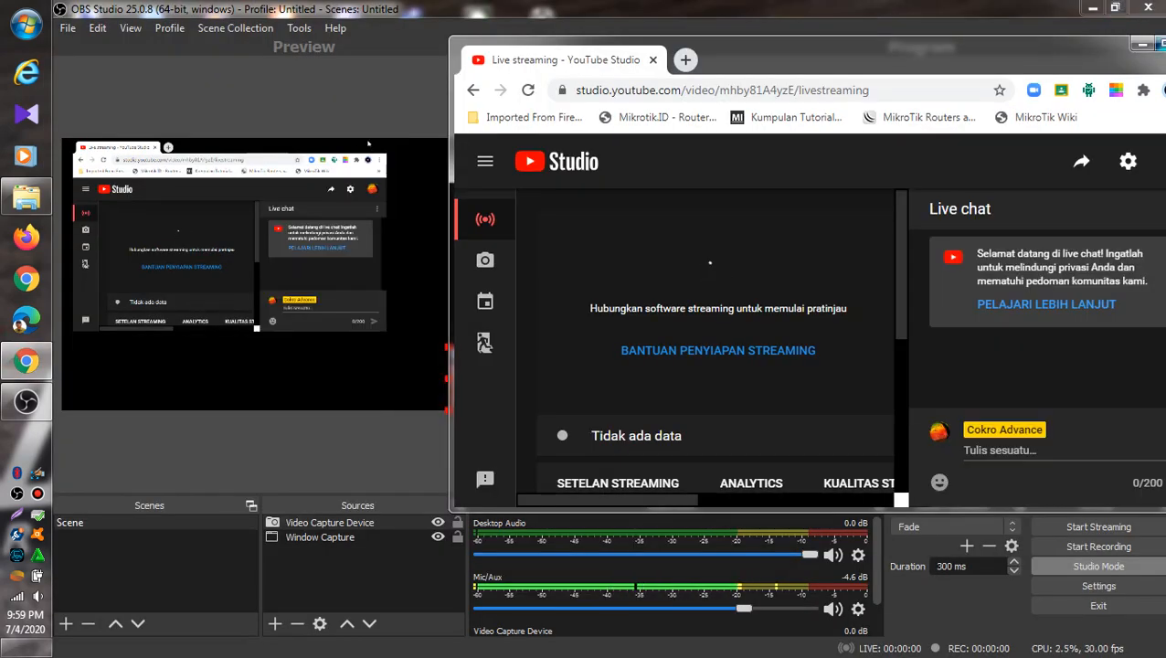
{"action": "left_click", "coordinate": [1159, 45]}
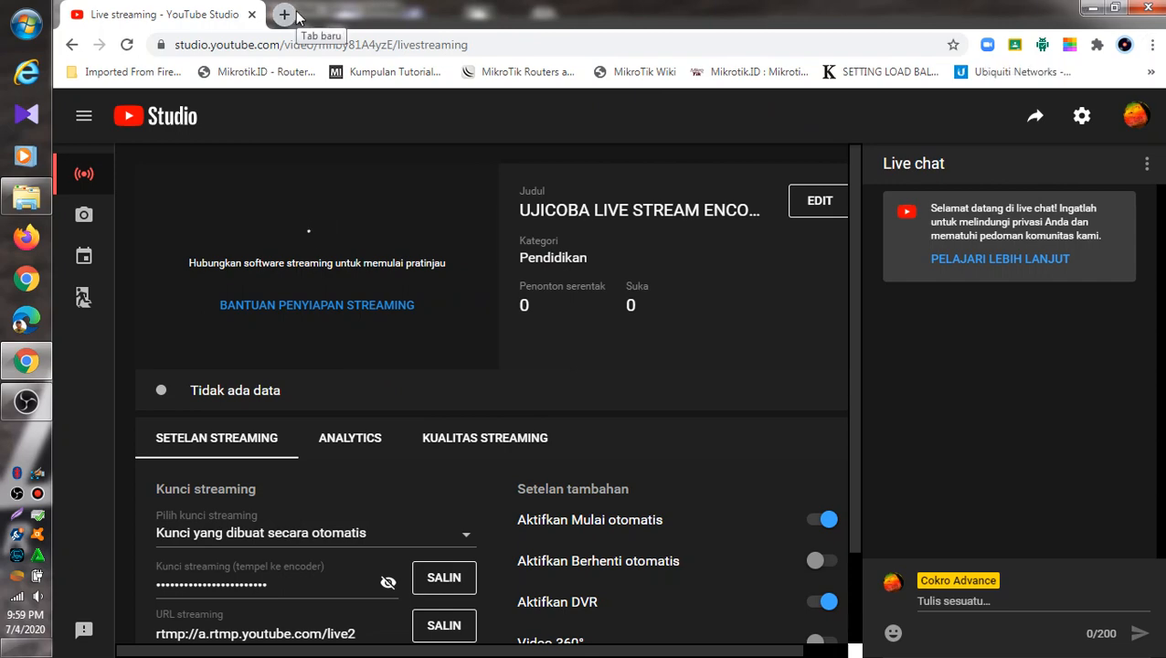
{"action": "left_click", "coordinate": [37, 409]}
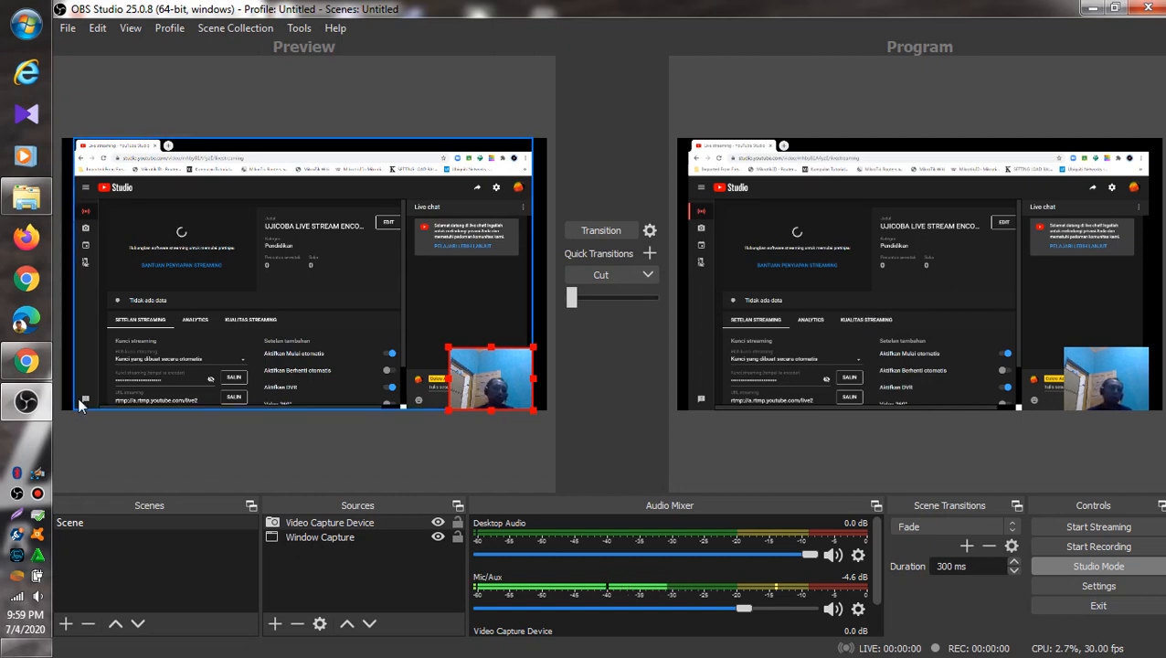
Step: Open Google Meet from the Google apps in a new Chrome tab
{"action": "left_click", "coordinate": [26, 361]}
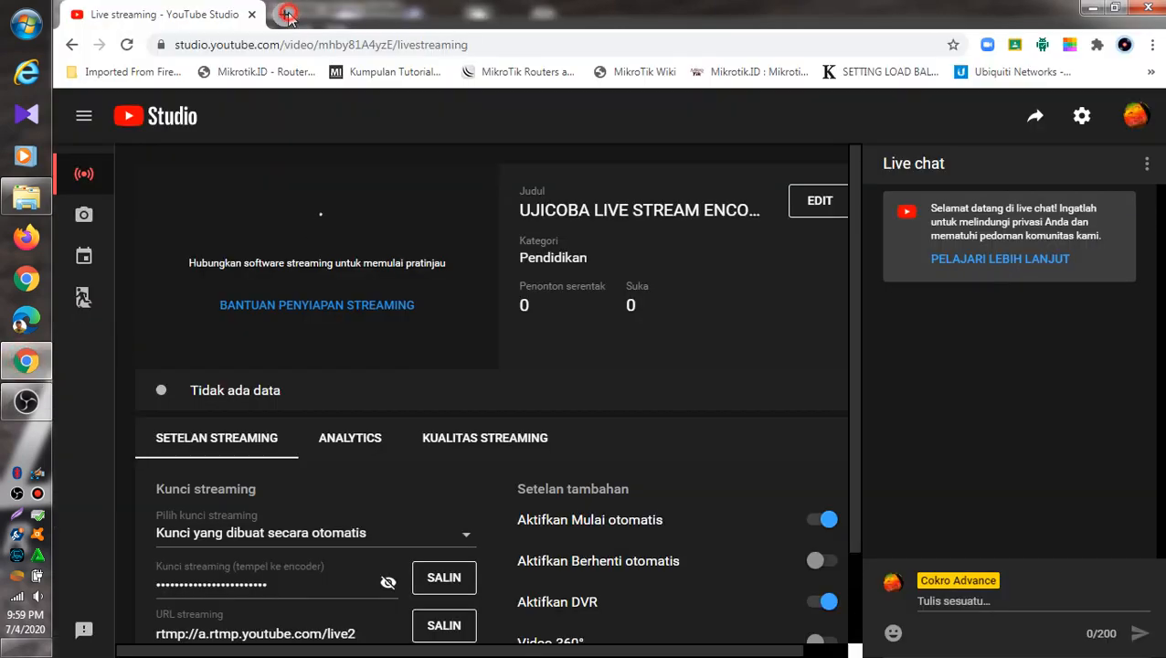
{"action": "left_click", "coordinate": [291, 12]}
{"action": "left_click", "coordinate": [356, 47]}
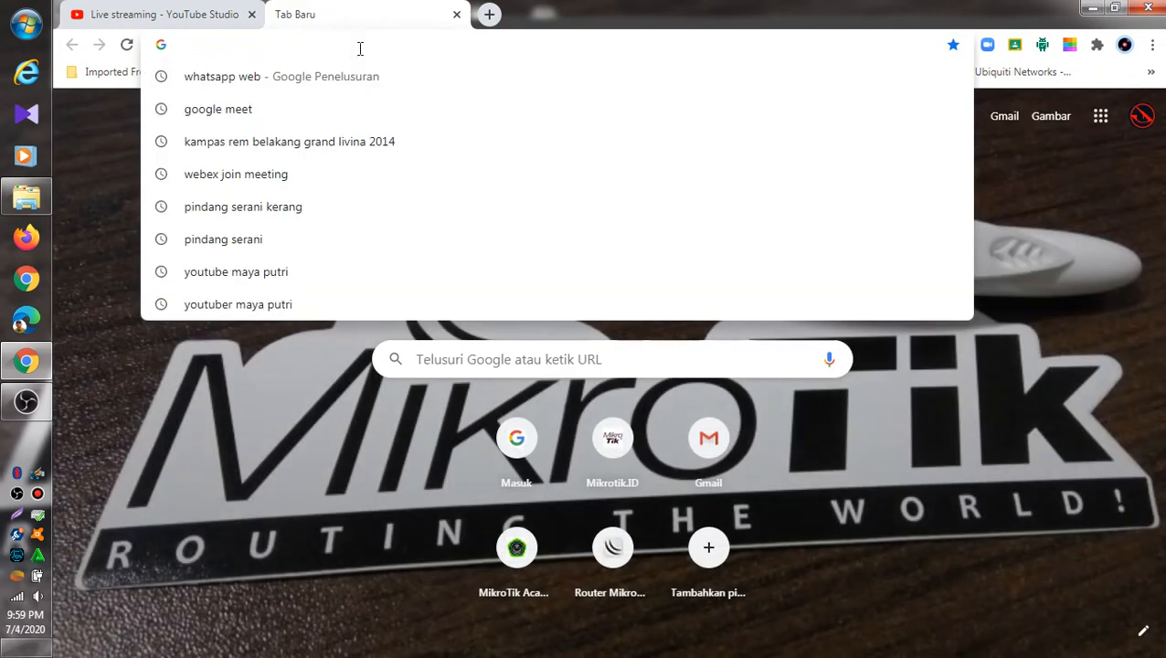
{"action": "left_click", "coordinate": [1020, 168]}
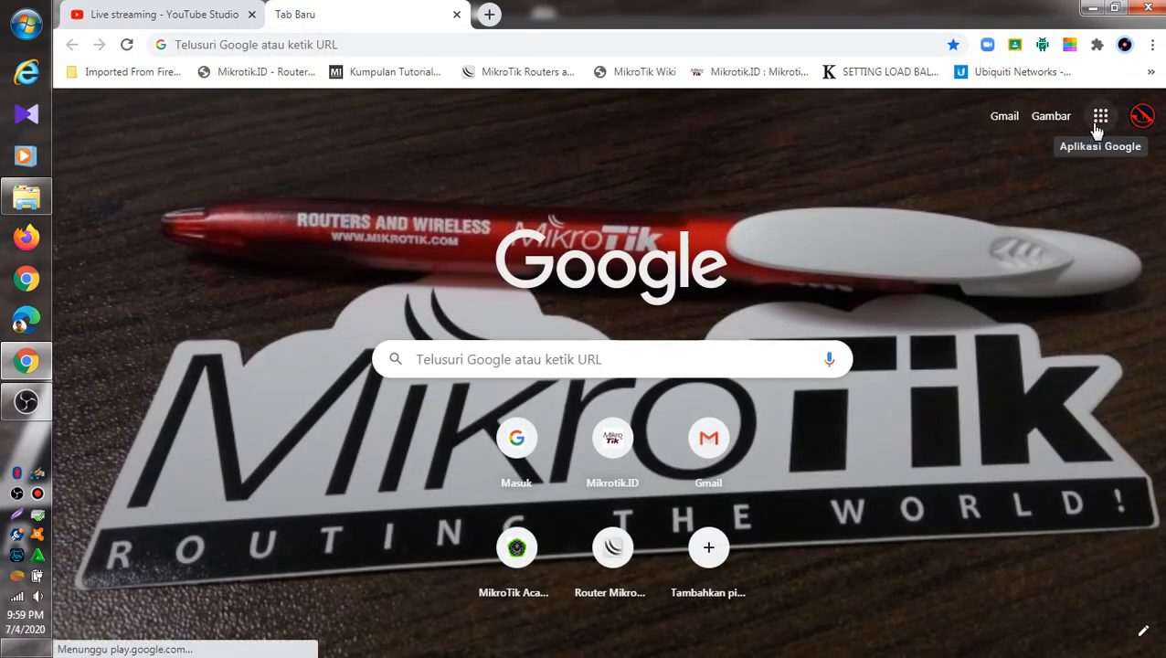
{"action": "left_click", "coordinate": [1099, 122]}
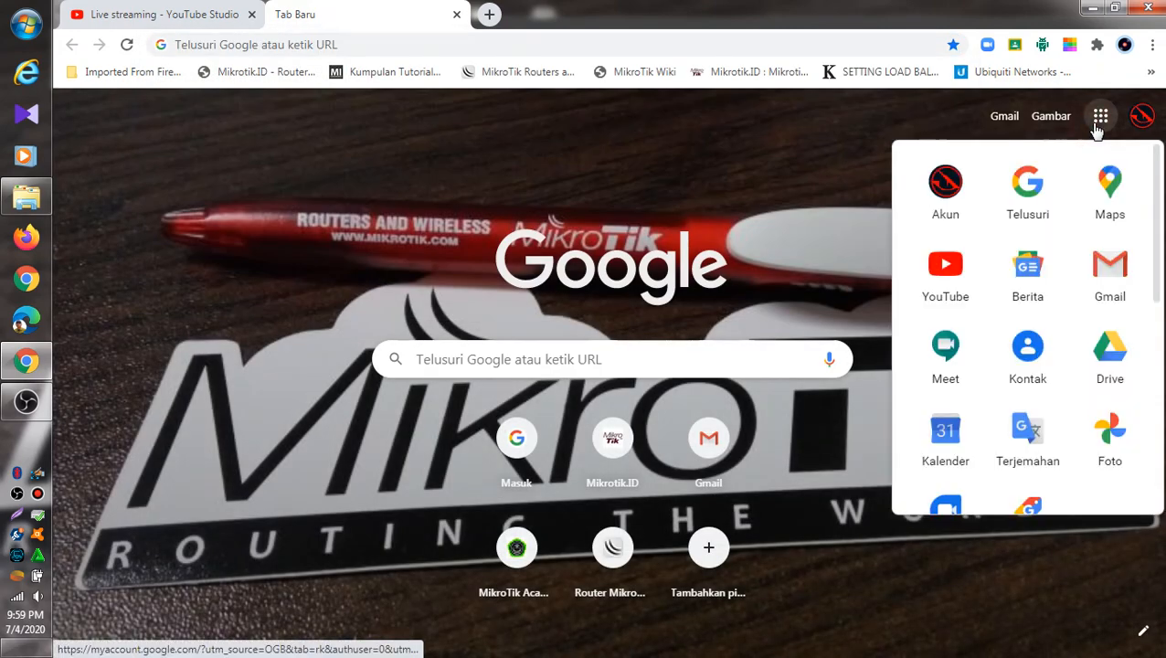
{"action": "left_click", "coordinate": [947, 352]}
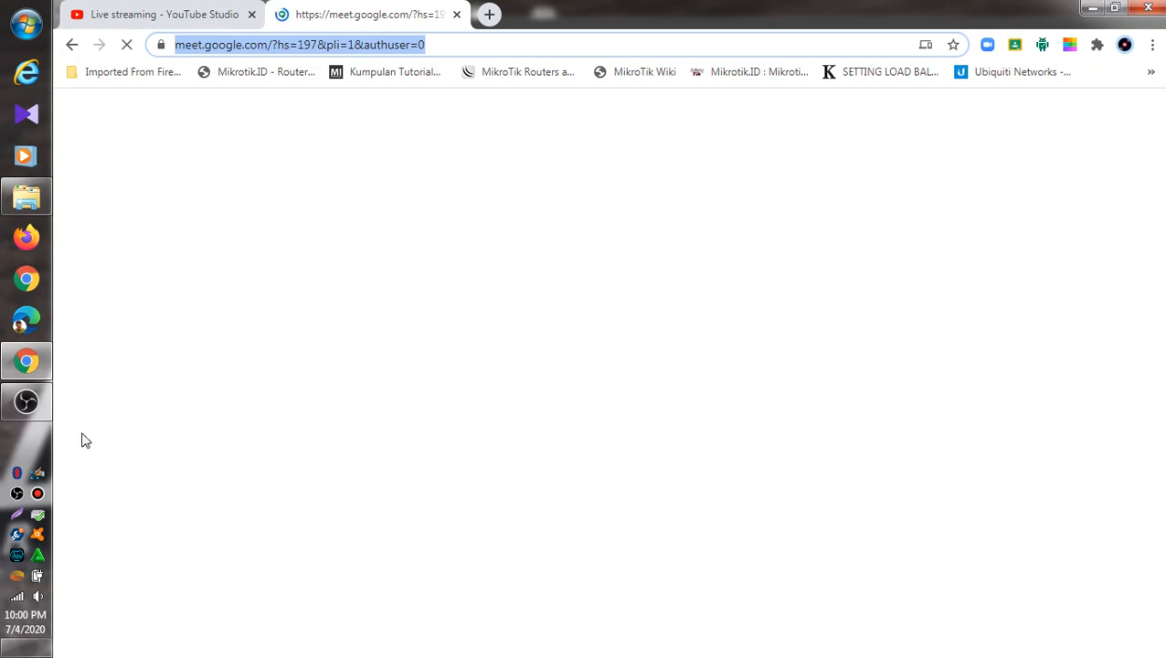
Step: Enlarge the Window Capture source in the OBS Studio preview to reach both side edges of the canvas
{"action": "left_click", "coordinate": [27, 403]}
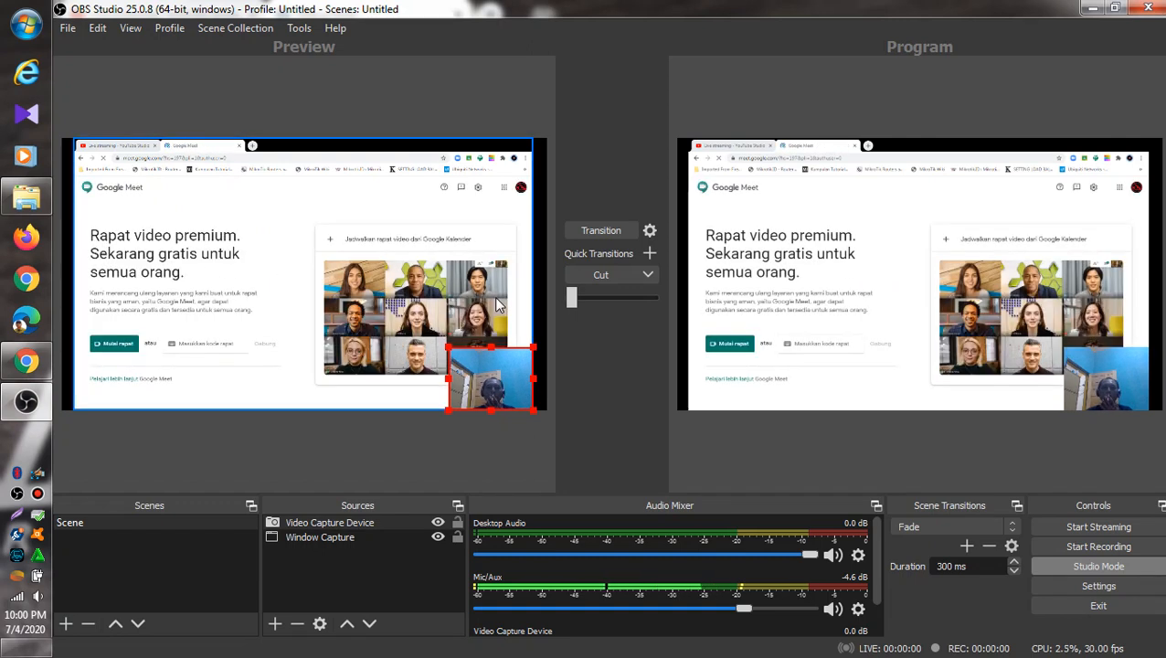
{"action": "left_click", "coordinate": [329, 537]}
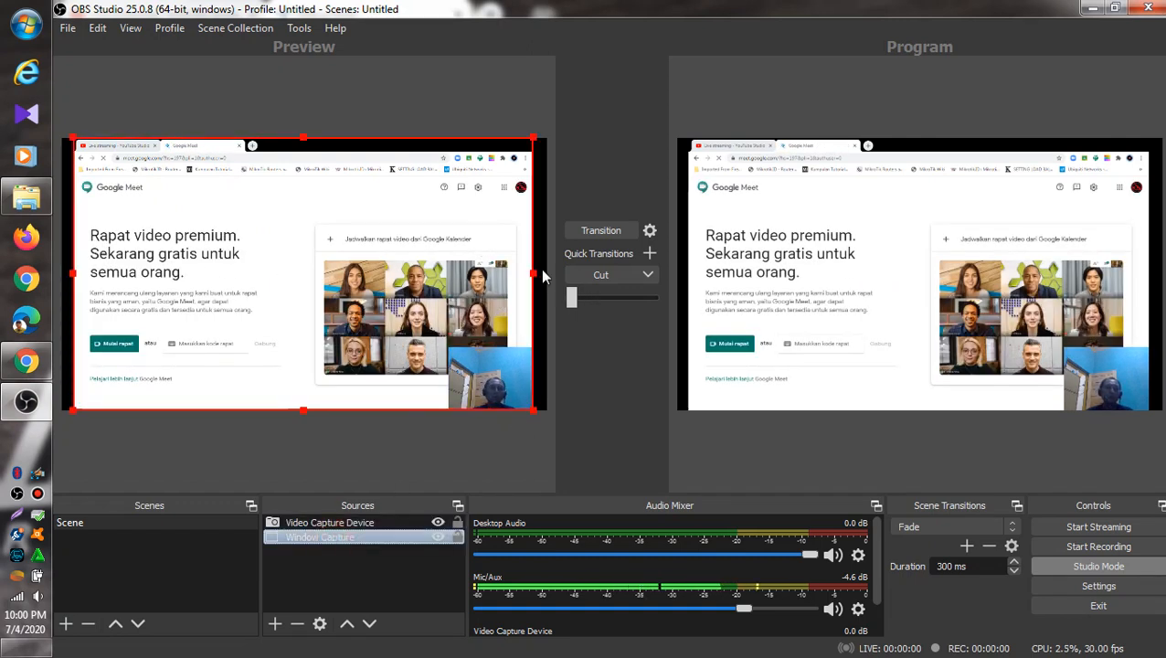
{"action": "left_click_drag", "start_coordinate": [537, 281], "coordinate": [546, 283]}
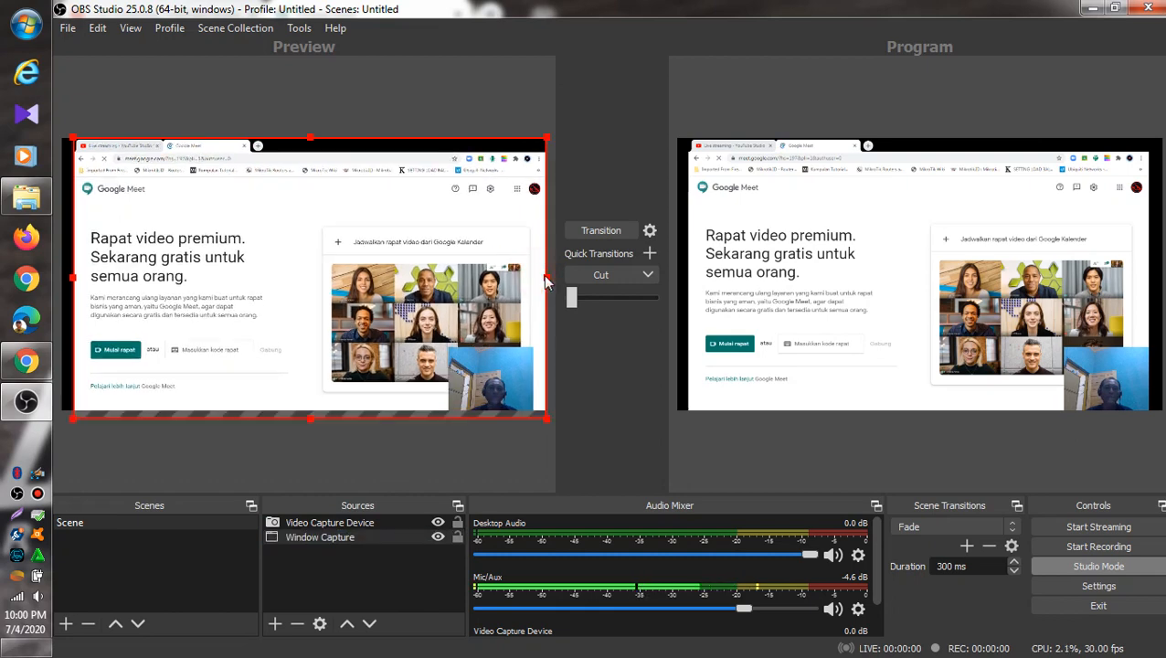
{"action": "left_click", "coordinate": [70, 281]}
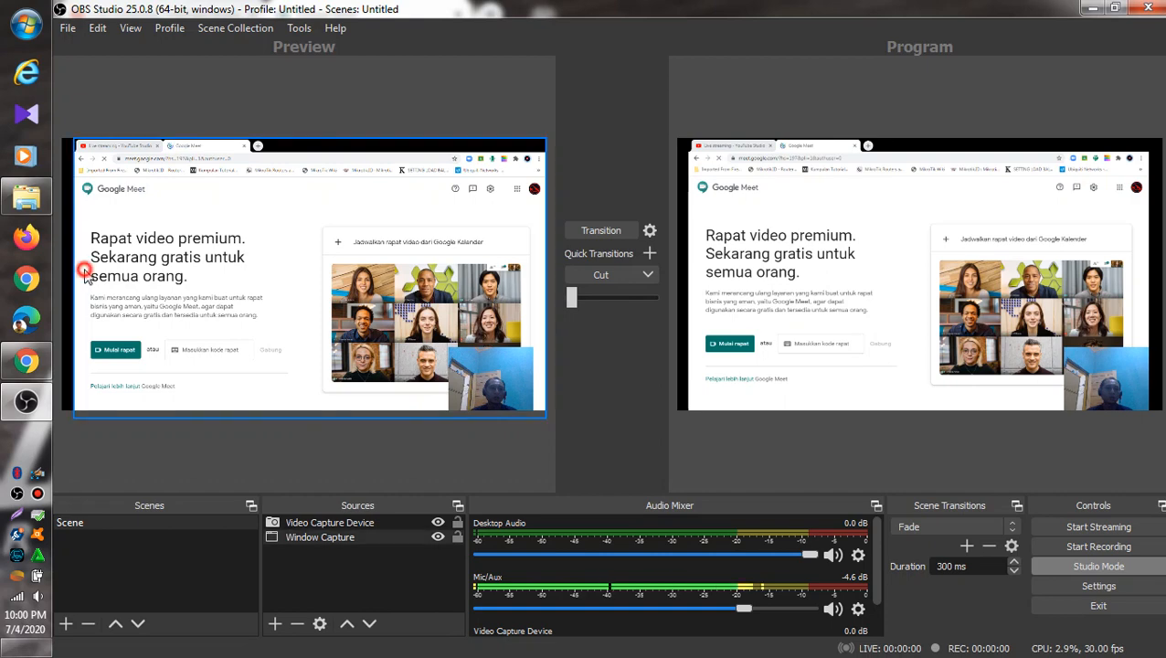
{"action": "left_click", "coordinate": [77, 280]}
{"action": "left_click_drag", "start_coordinate": [76, 282], "coordinate": [67, 283]}
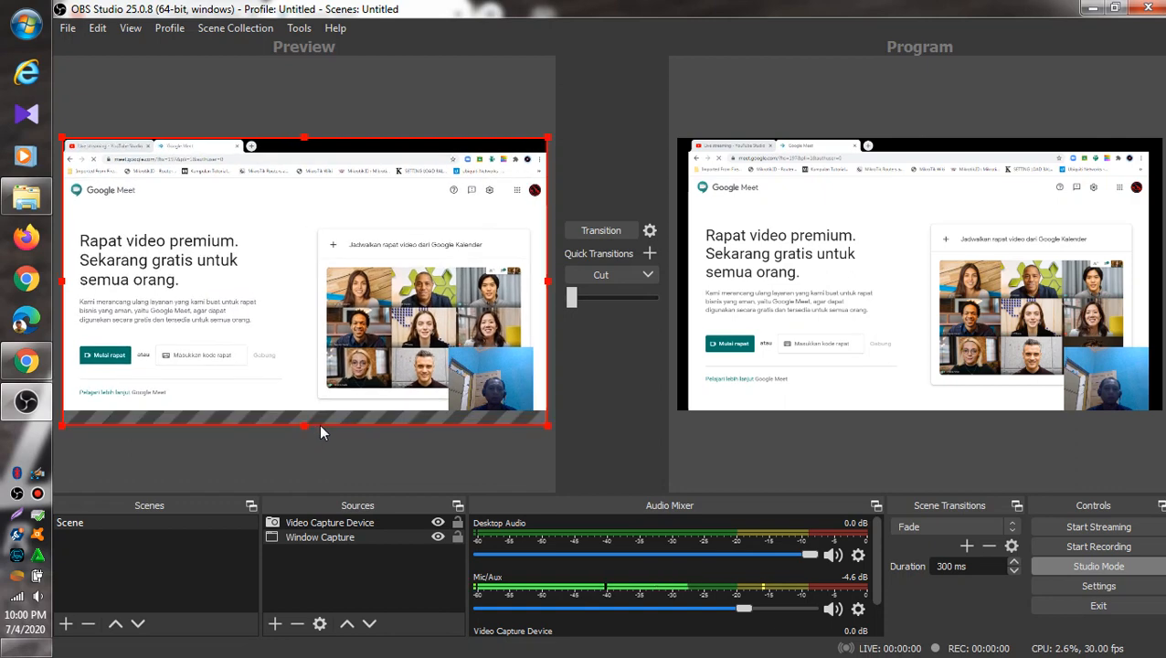
Step: Refit the window capture to the full canvas width with its bottom edge on the canvas bottom, and transition it to Program
{"action": "left_click_drag", "start_coordinate": [321, 426], "coordinate": [331, 409]}
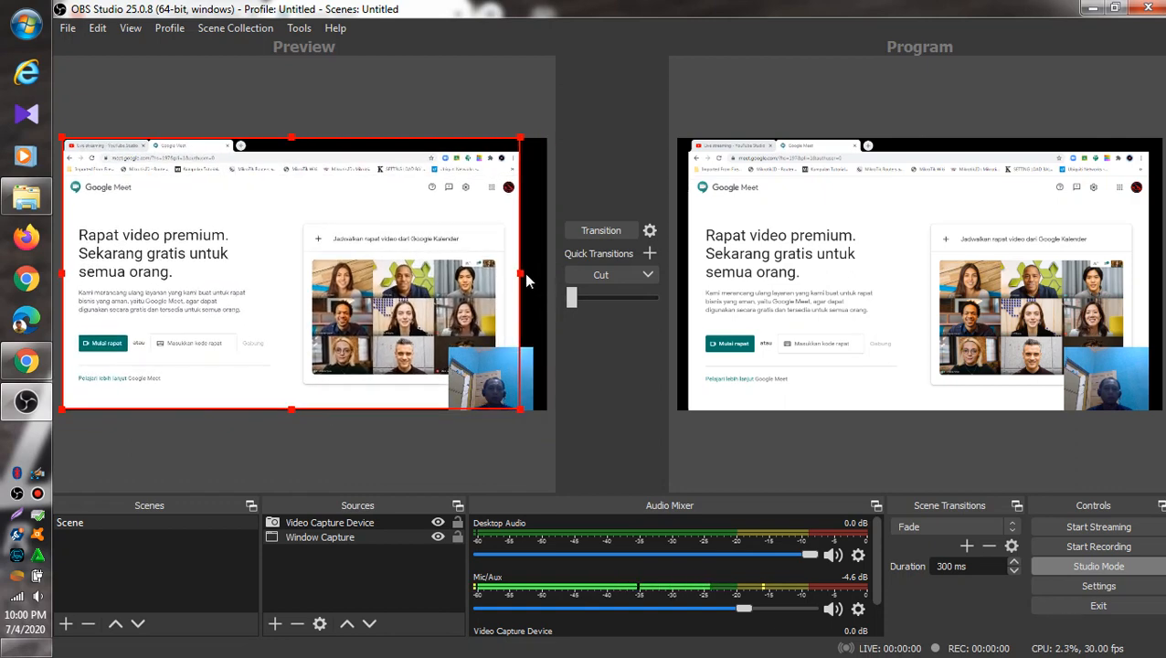
{"action": "left_click_drag", "start_coordinate": [526, 282], "coordinate": [544, 284]}
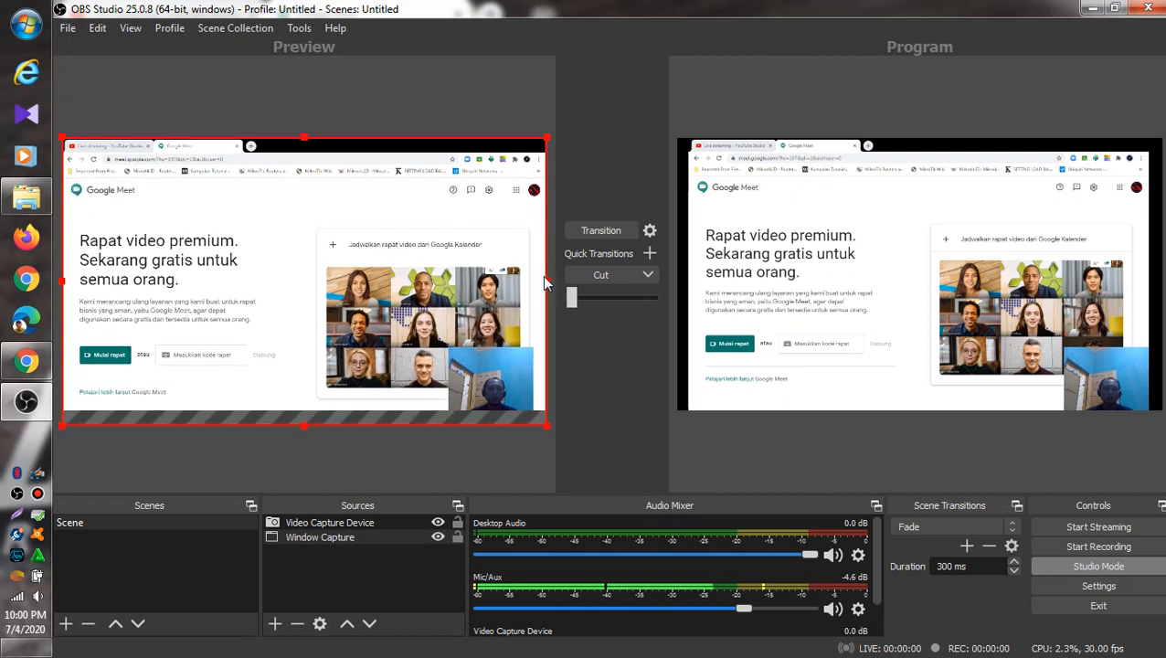
{"action": "left_click_drag", "start_coordinate": [503, 368], "coordinate": [508, 307]}
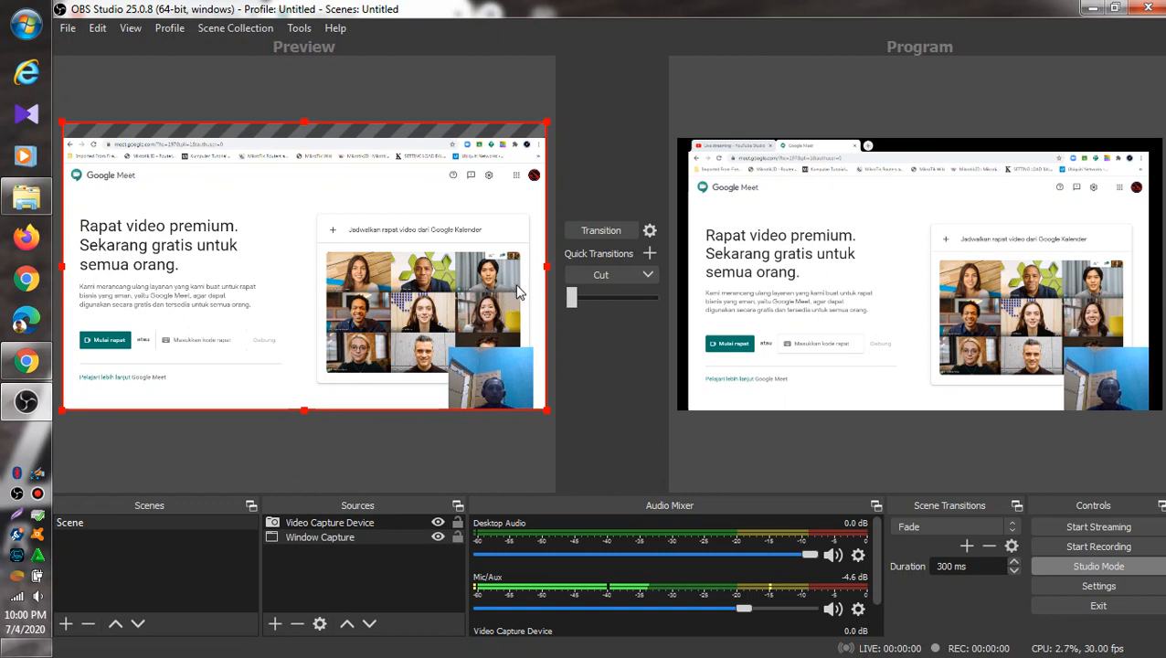
{"action": "left_click", "coordinate": [603, 233]}
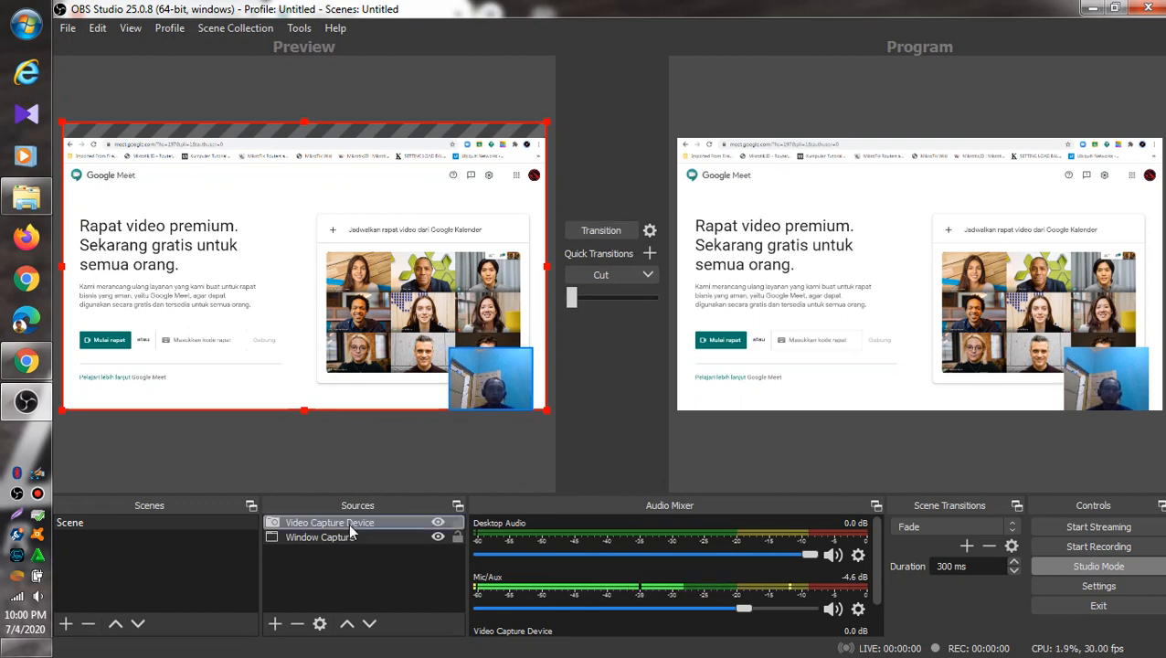
Step: Move the webcam source into the canvas's bottom-right corner, shrink it there, and transition the scene to Program
{"action": "left_click", "coordinate": [348, 523]}
{"action": "left_click_drag", "start_coordinate": [504, 377], "coordinate": [518, 377]}
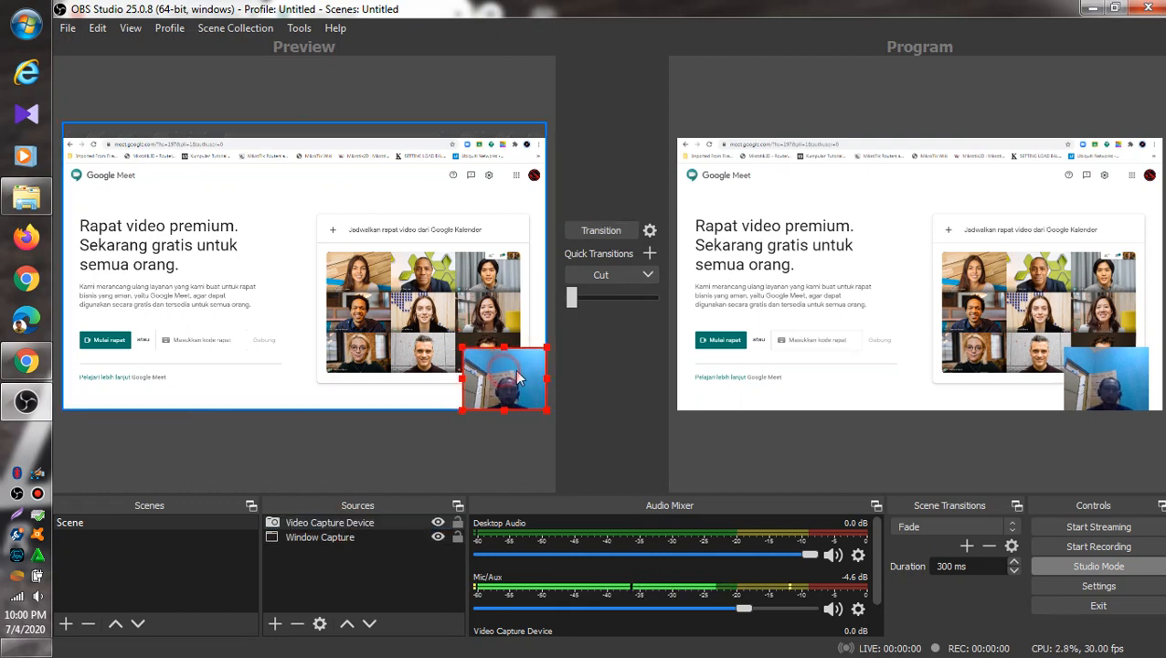
{"action": "left_click_drag", "start_coordinate": [462, 348], "coordinate": [484, 367]}
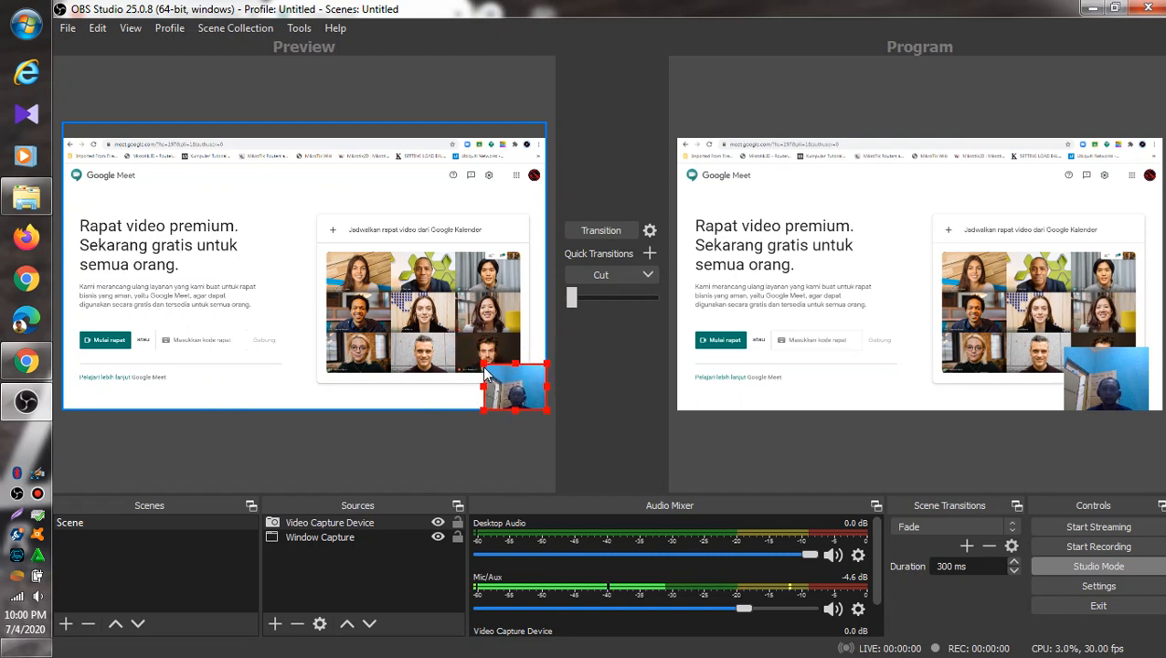
{"action": "left_click", "coordinate": [591, 230]}
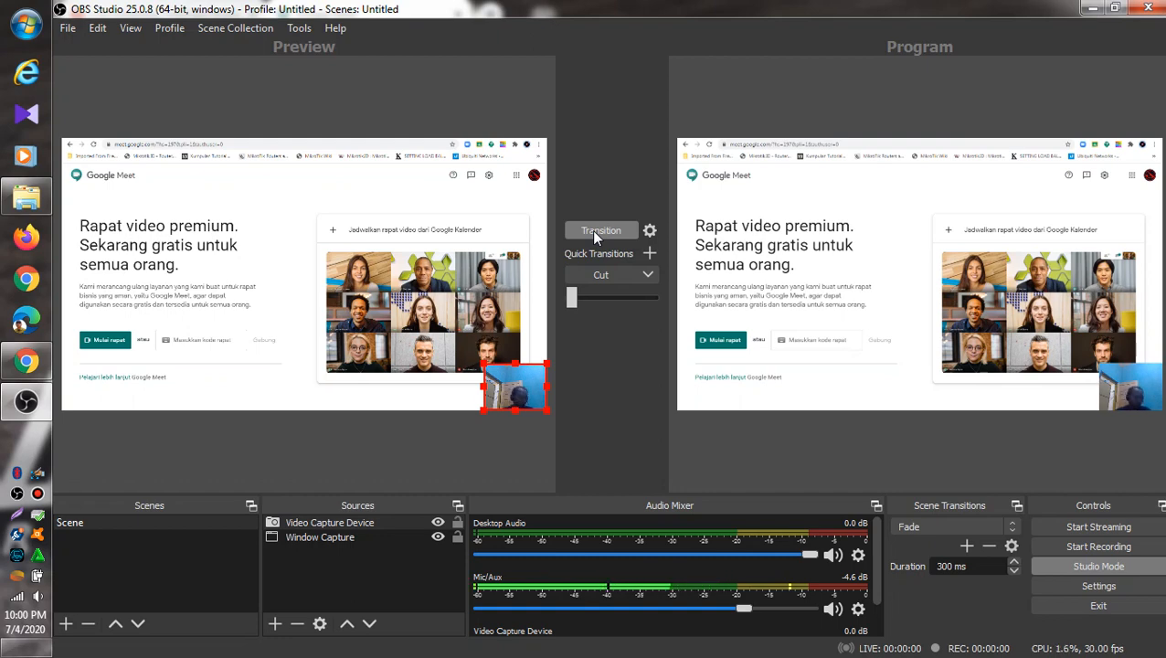
Step: Review the live stream page in YouTube Studio in Chrome, and start streaming from OBS Studio
{"action": "left_click", "coordinate": [34, 364]}
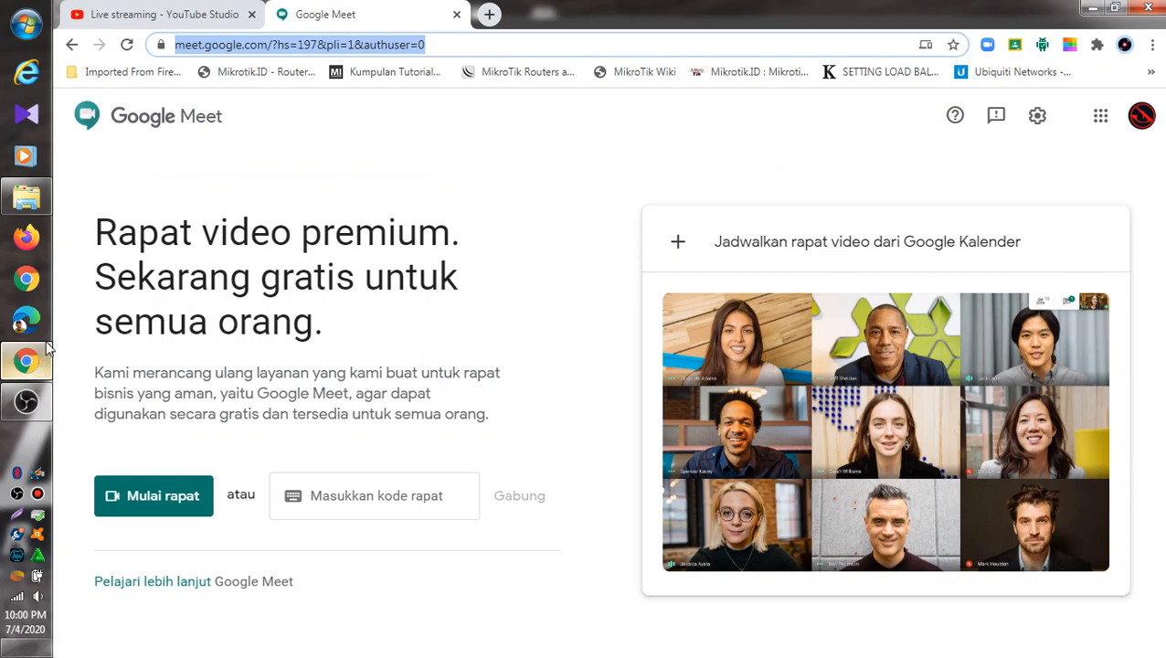
{"action": "left_click", "coordinate": [125, 17]}
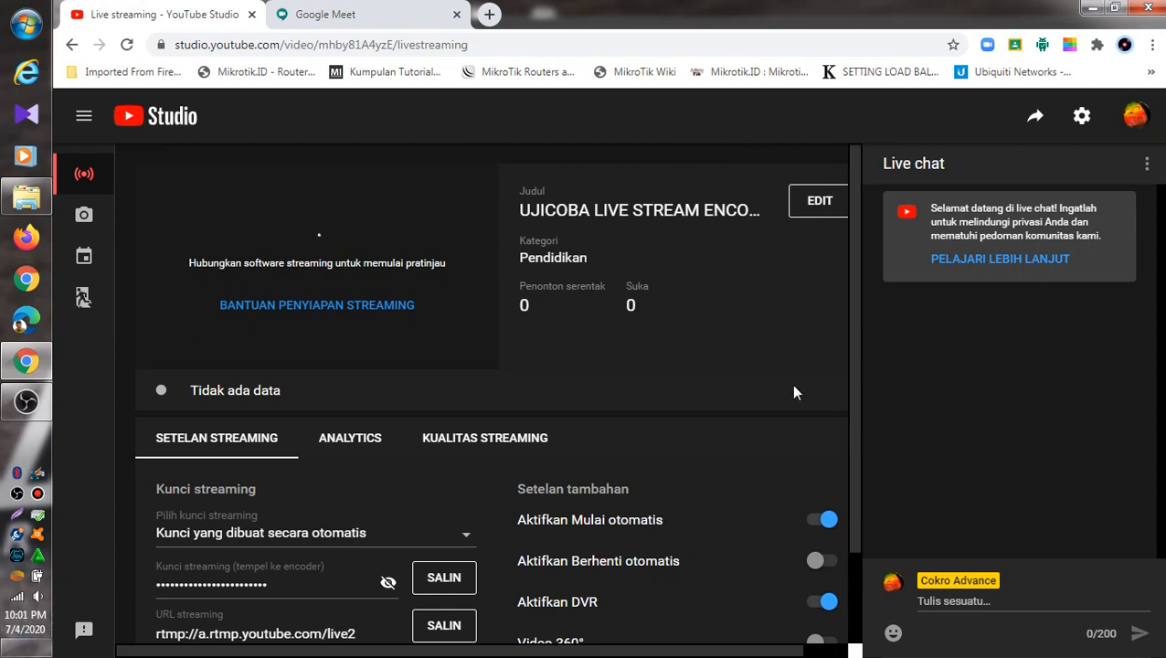
{"action": "scroll", "coordinate": [858, 315], "scroll_direction": "down", "scroll_amount": 2}
{"action": "scroll", "coordinate": [851, 292], "scroll_direction": "up", "scroll_amount": 2}
{"action": "left_click_drag", "start_coordinate": [853, 227], "coordinate": [852, 461]}
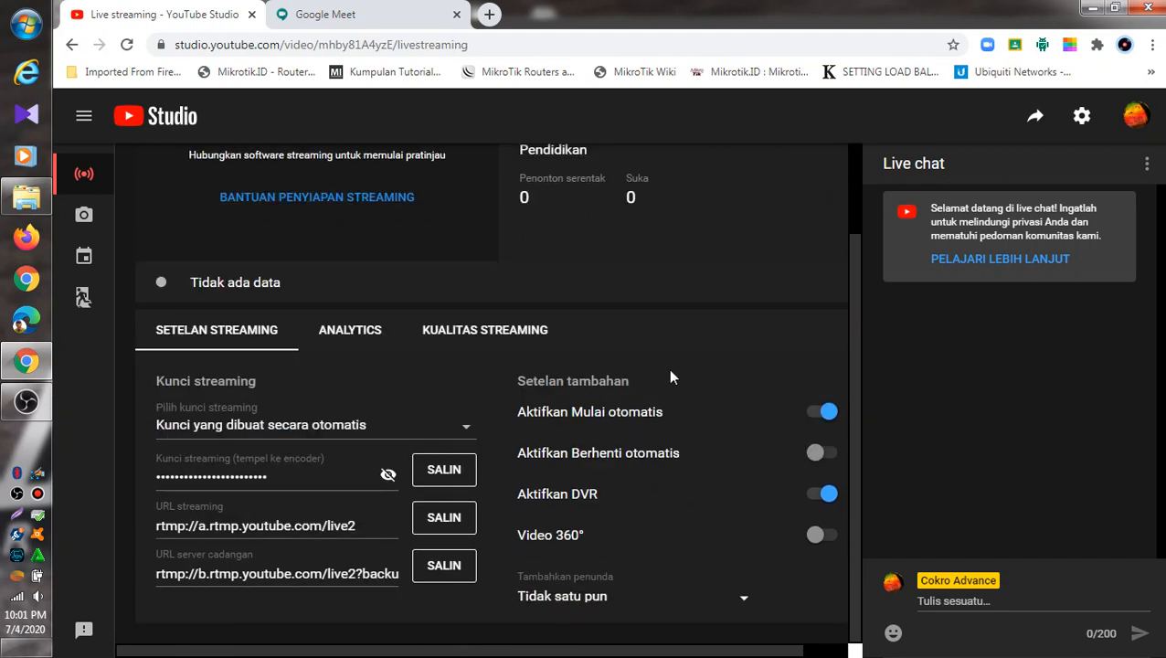
{"action": "left_click_drag", "start_coordinate": [859, 306], "coordinate": [854, 174]}
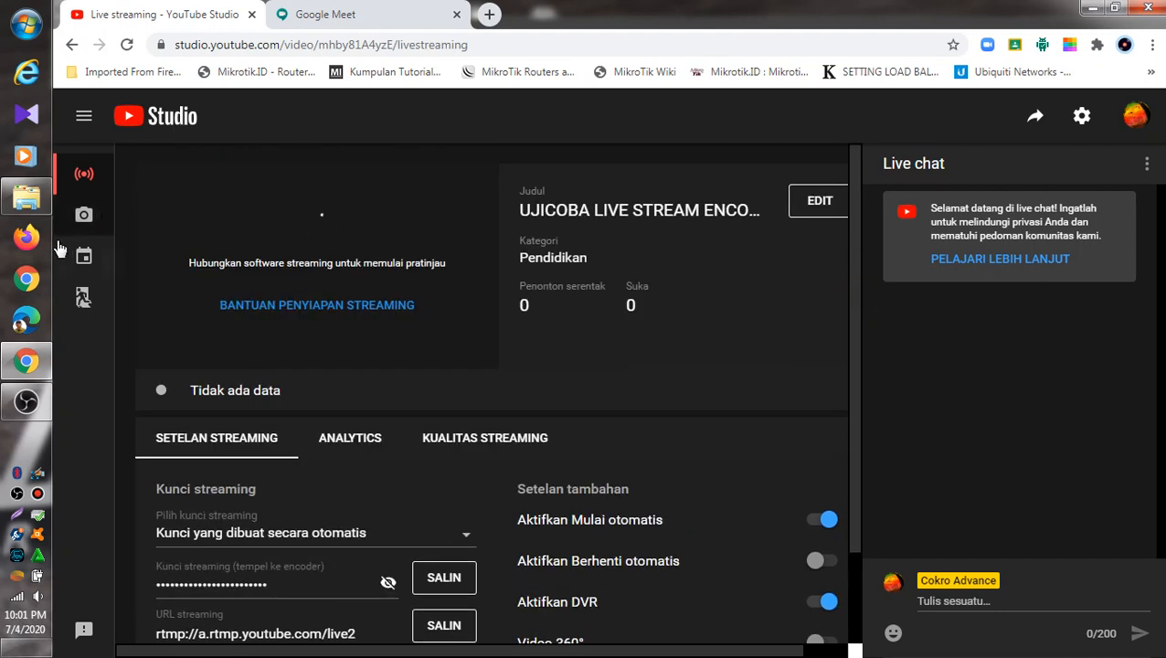
{"action": "left_click", "coordinate": [26, 402]}
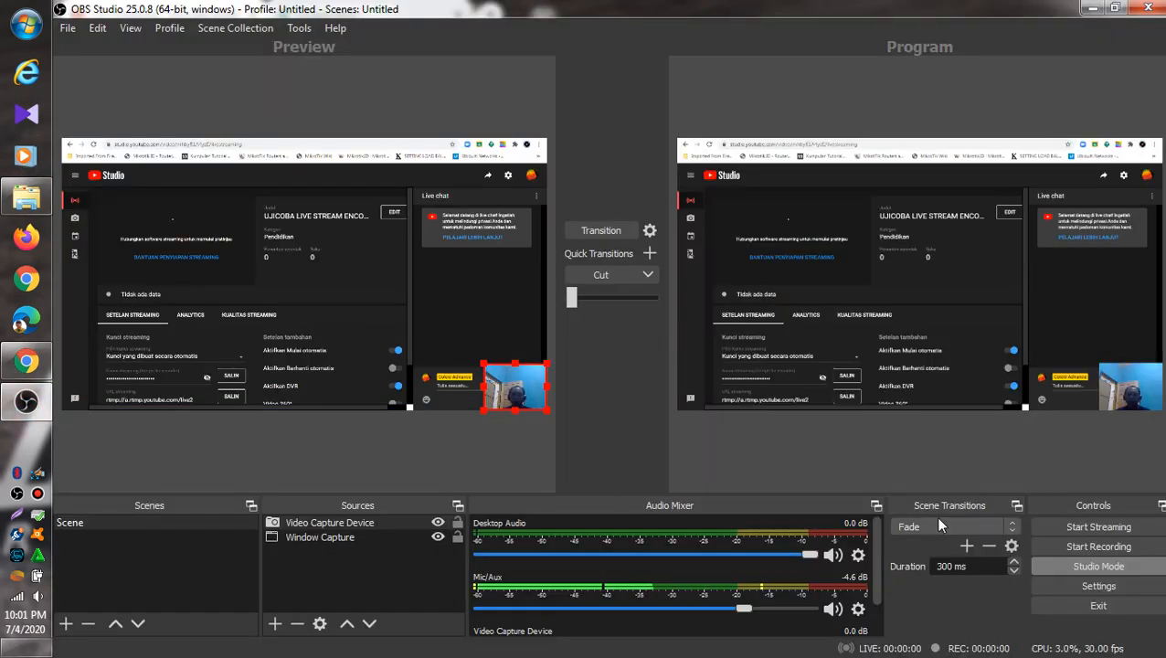
{"action": "left_click", "coordinate": [1063, 534]}
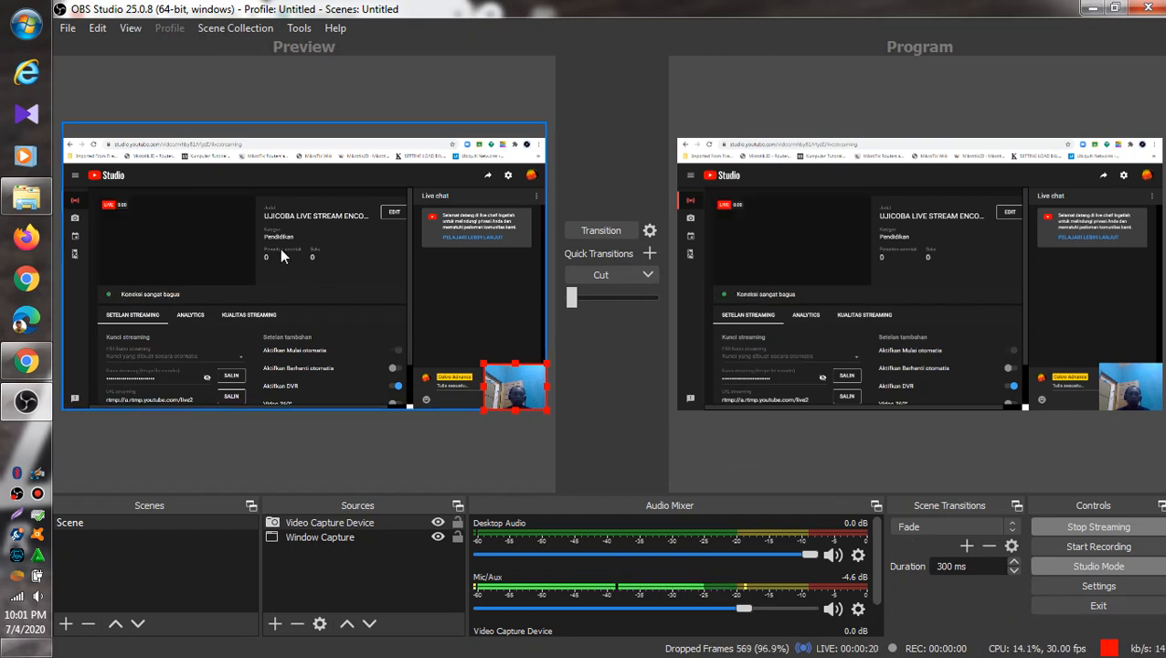
Step: Check the live status and the automatic start setting in YouTube Studio, and return to OBS Studio
{"action": "left_click", "coordinate": [33, 360]}
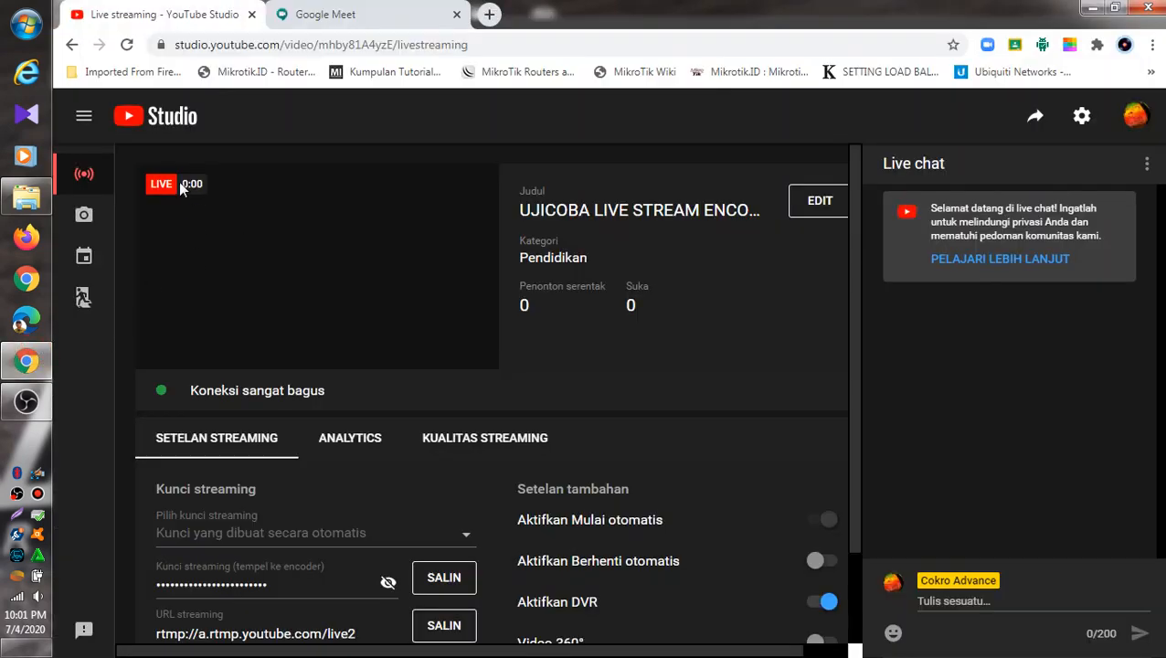
{"action": "scroll", "coordinate": [853, 283], "scroll_direction": "down", "scroll_amount": 1}
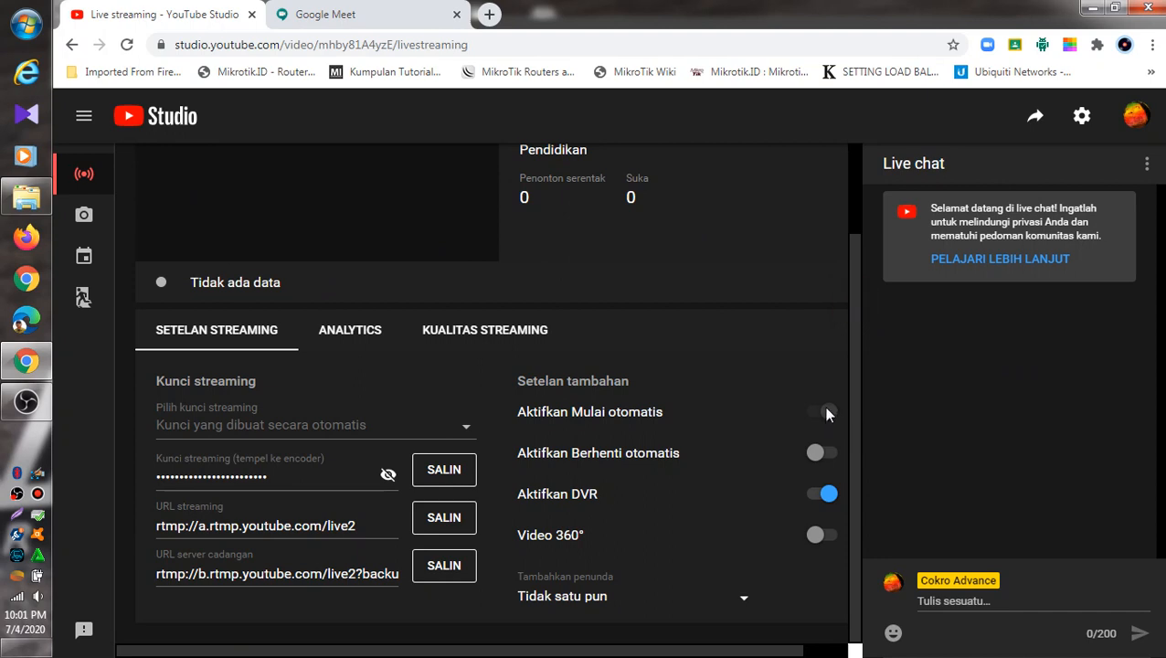
{"action": "left_click", "coordinate": [852, 348]}
{"action": "left_click_drag", "start_coordinate": [856, 418], "coordinate": [848, 276]}
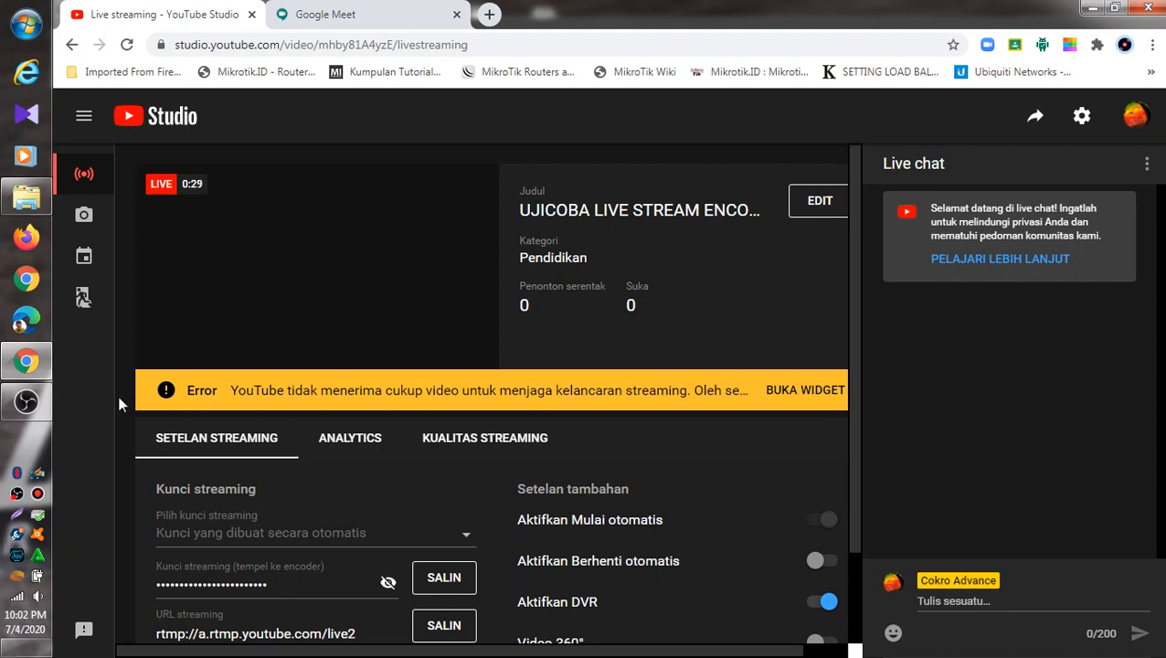
{"action": "left_click", "coordinate": [27, 403]}
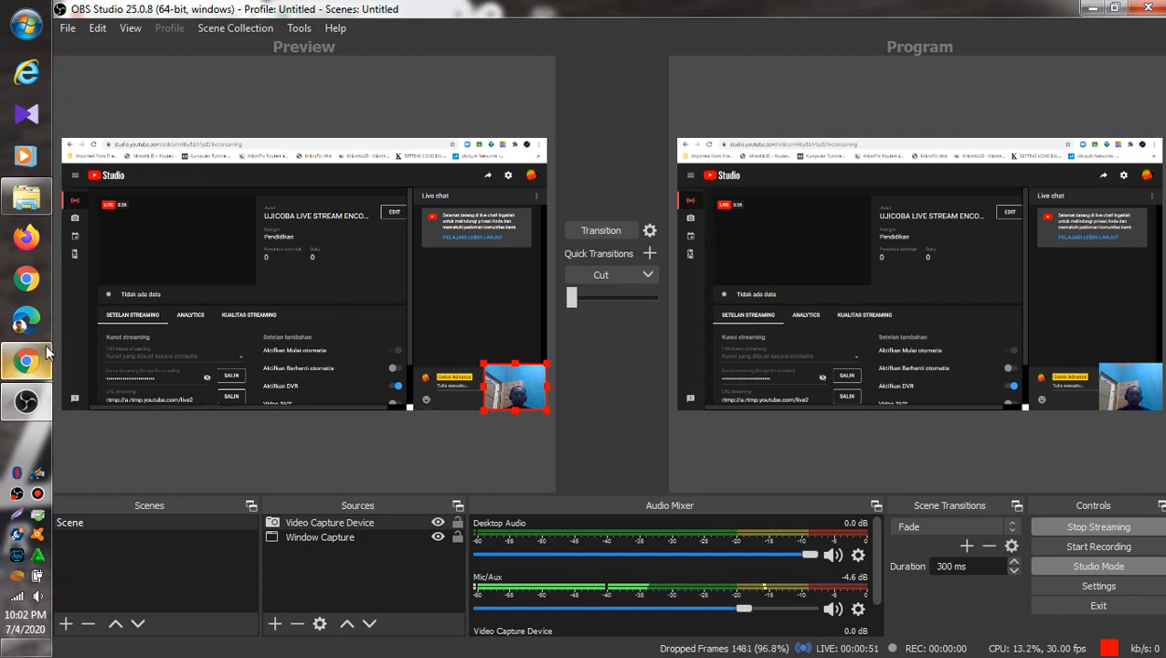
Step: Switch to Google Meet in Chrome and examine its audio, general and camera settings
{"action": "left_click", "coordinate": [26, 361]}
{"action": "left_click", "coordinate": [339, 24]}
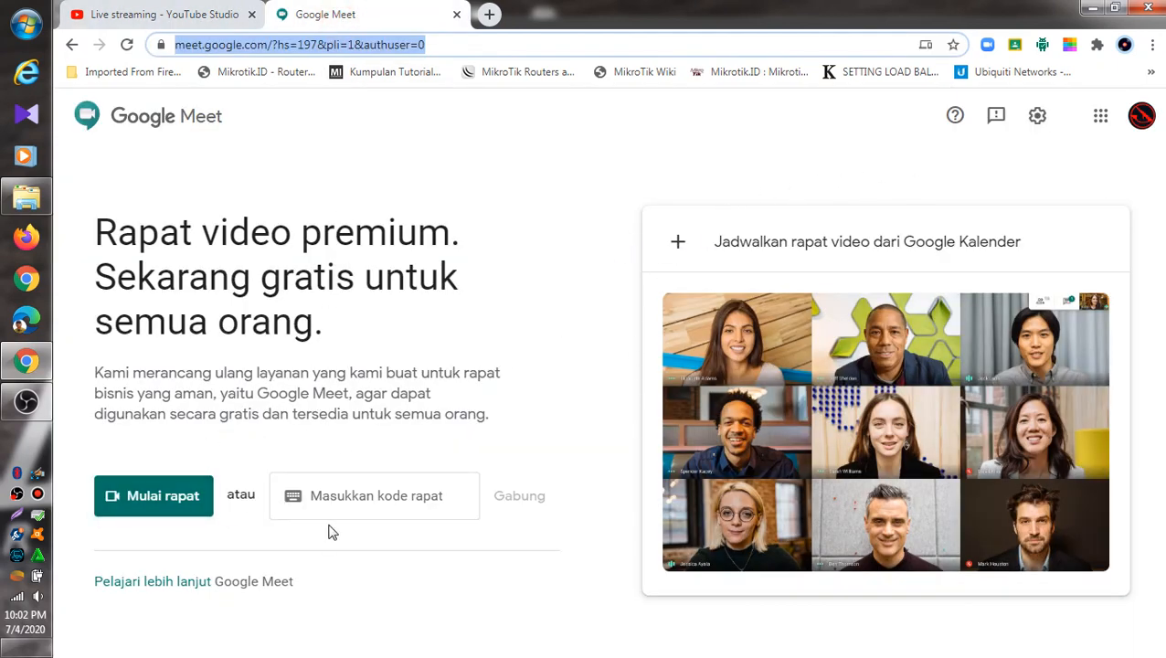
{"action": "left_click", "coordinate": [1037, 132]}
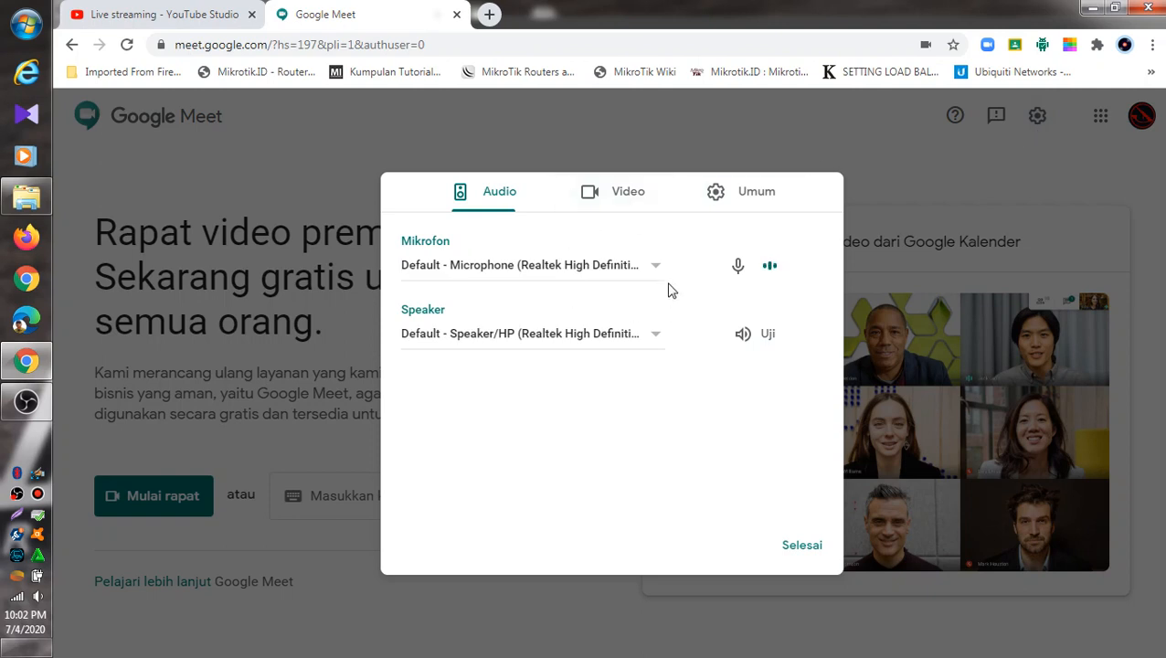
{"action": "left_click", "coordinate": [742, 199]}
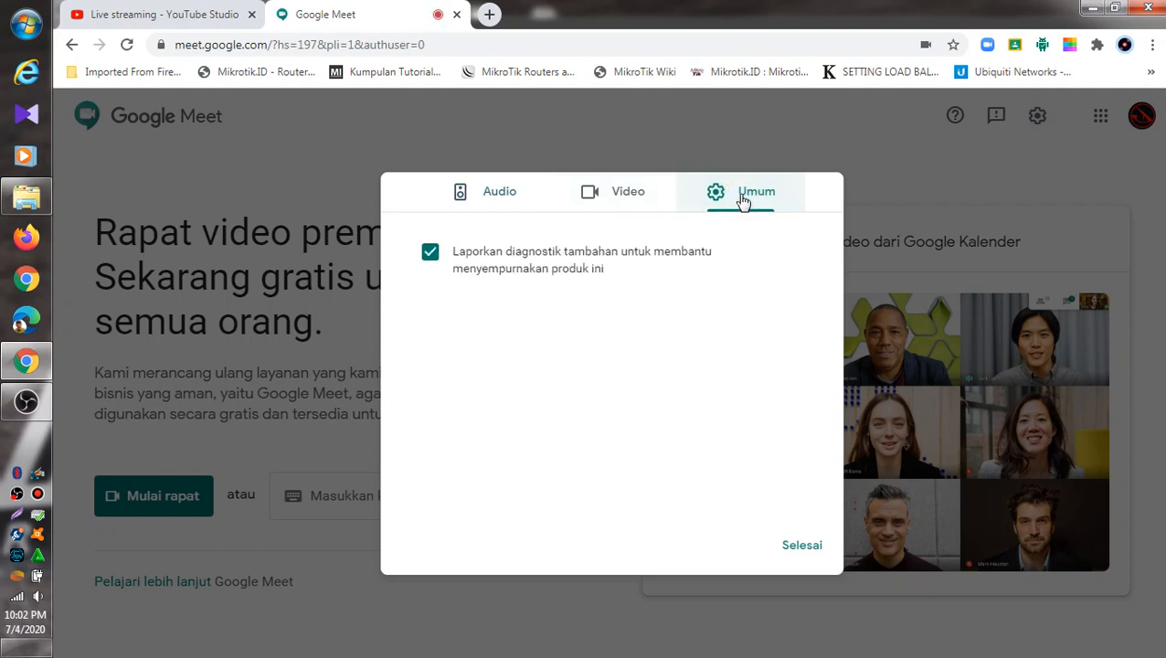
{"action": "left_click", "coordinate": [658, 198]}
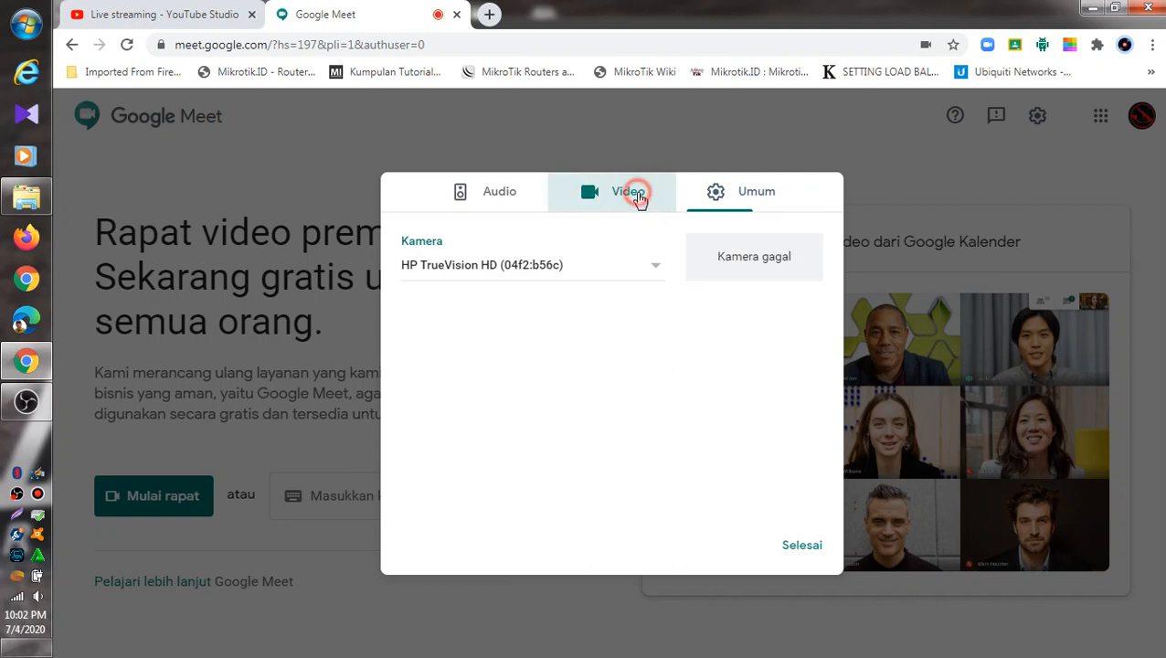
{"action": "left_click", "coordinate": [654, 268]}
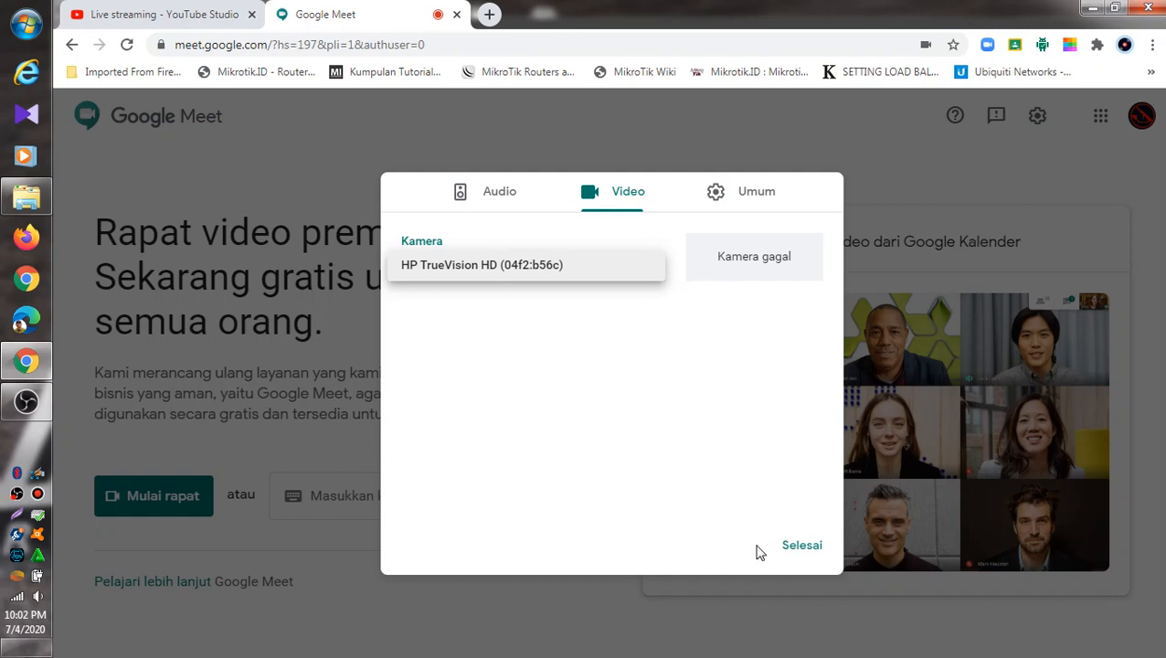
{"action": "left_click", "coordinate": [805, 556]}
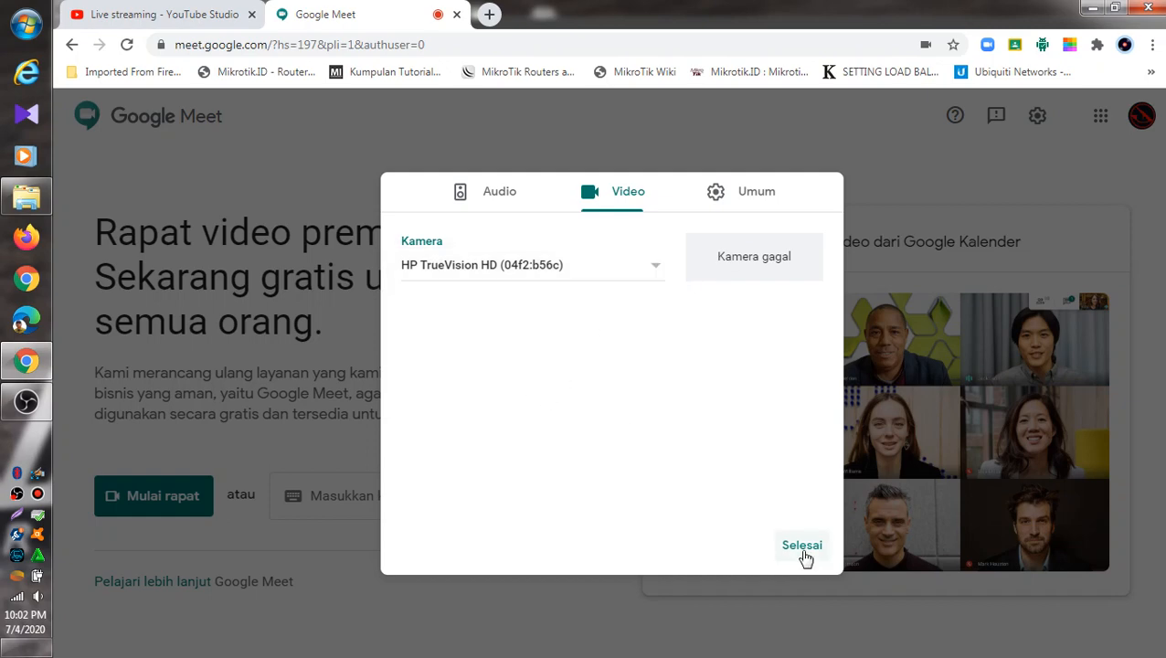
{"action": "left_click", "coordinate": [803, 548]}
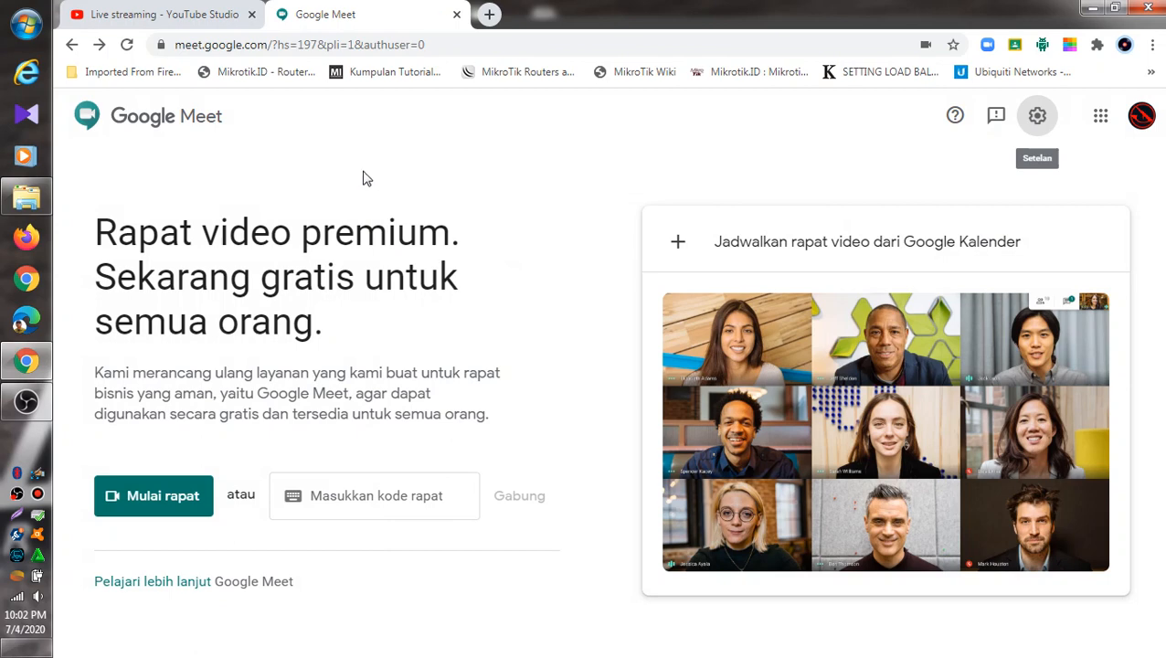
Step: Remove the Video Capture Device source in OBS Studio and transition the scene to Program
{"action": "left_click", "coordinate": [25, 402]}
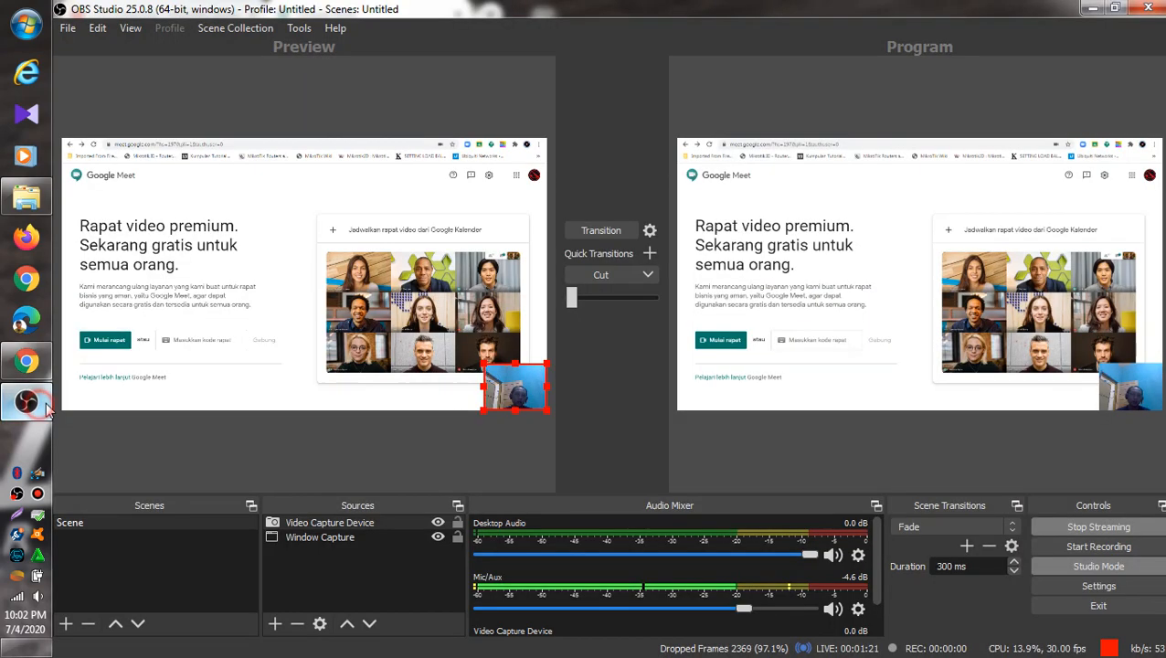
{"action": "left_click", "coordinate": [329, 528]}
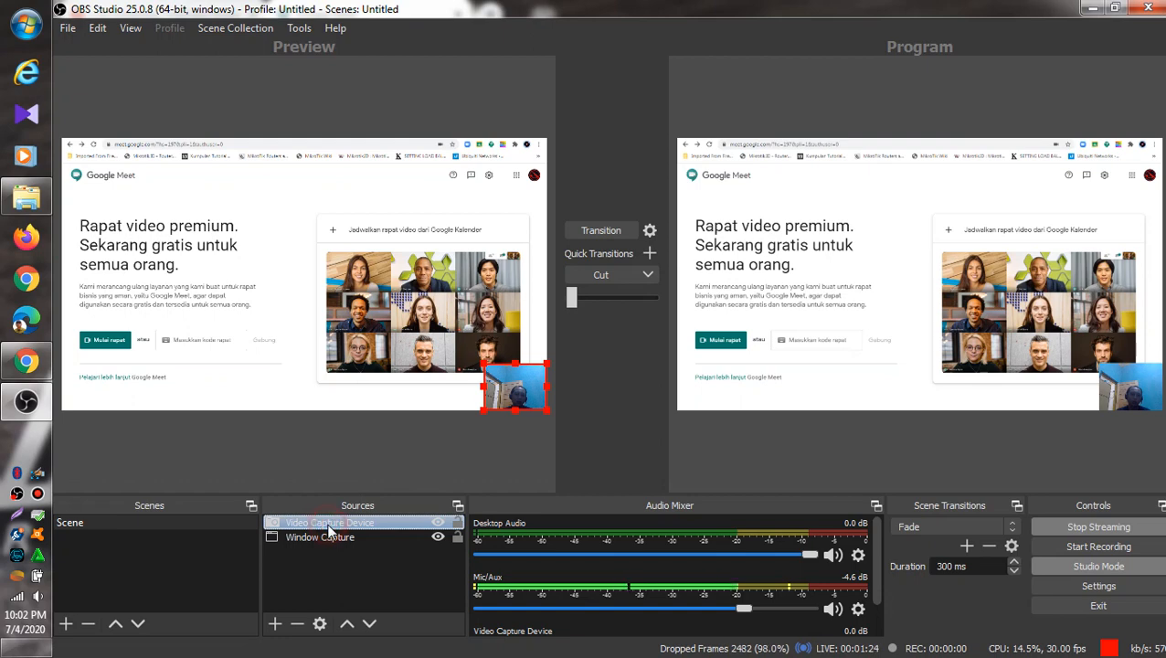
{"action": "left_click", "coordinate": [297, 624]}
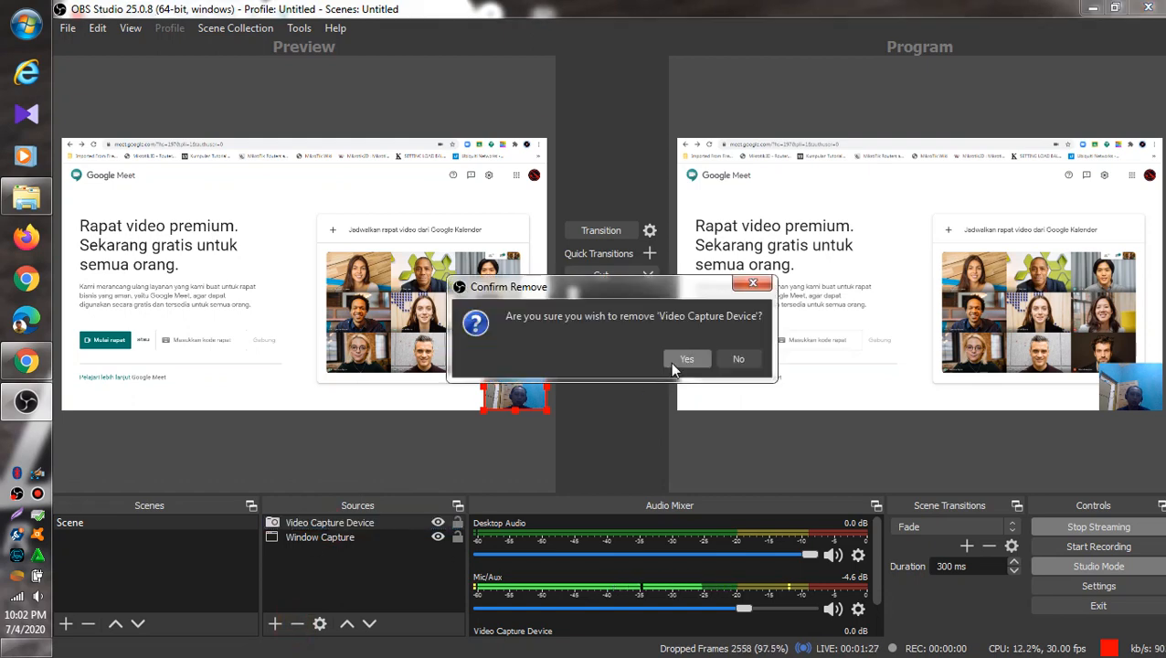
{"action": "left_click", "coordinate": [672, 361]}
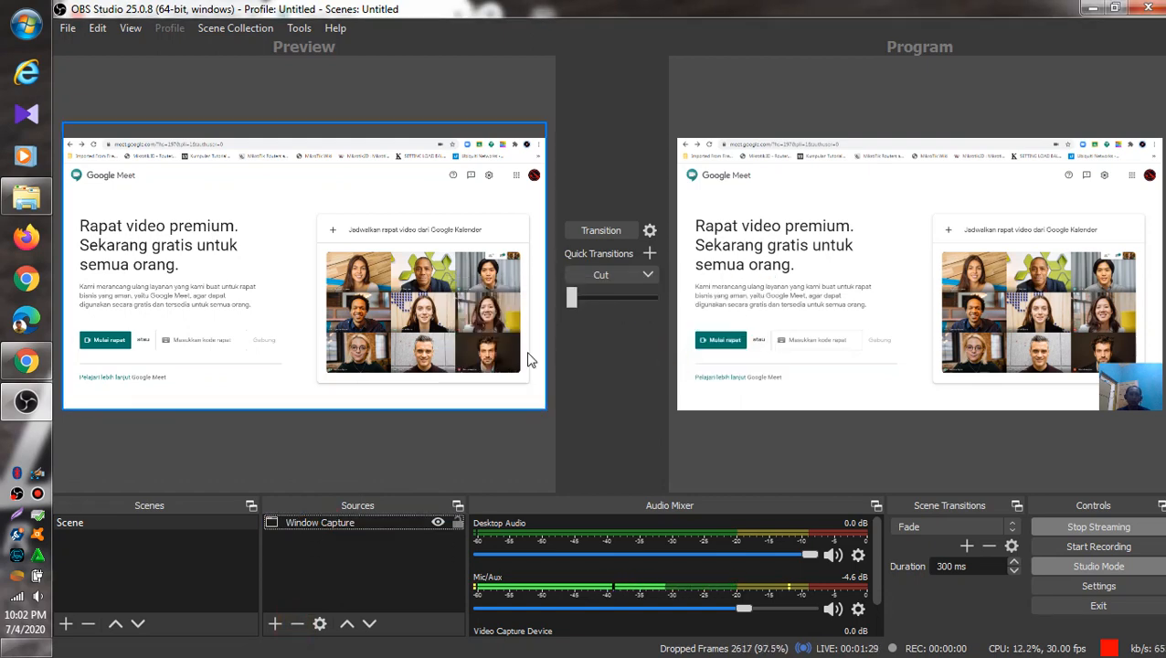
{"action": "left_click", "coordinate": [593, 231]}
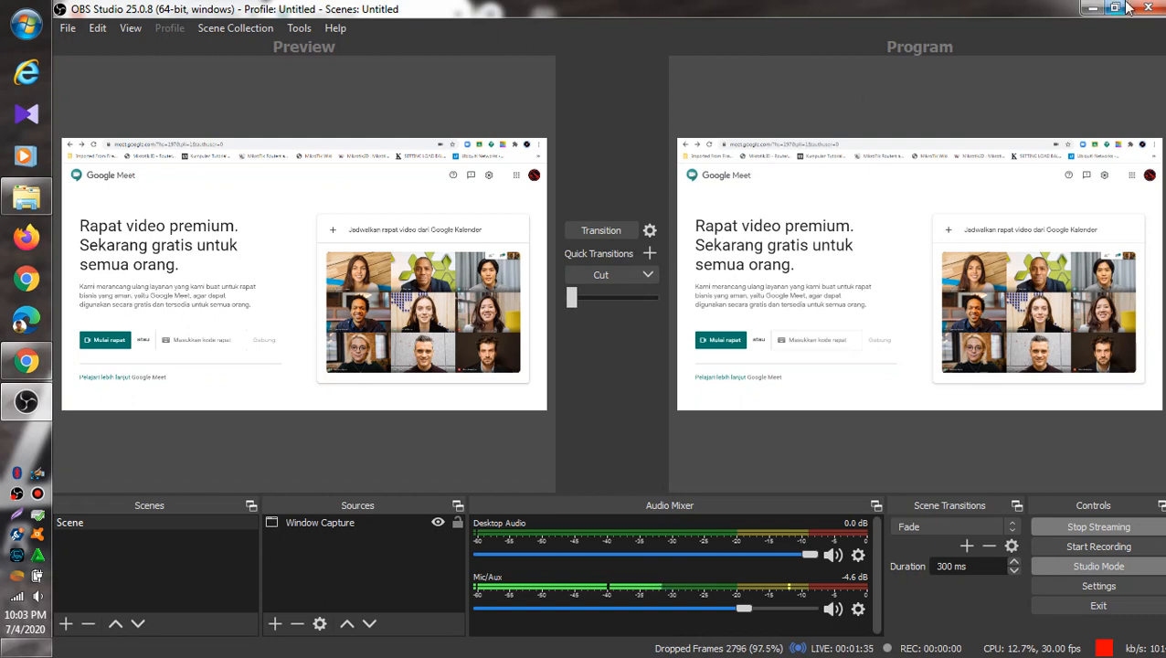
Step: Minimize OBS Studio and recheck the camera preview in Google Meet's video settings
{"action": "left_click", "coordinate": [1094, 8]}
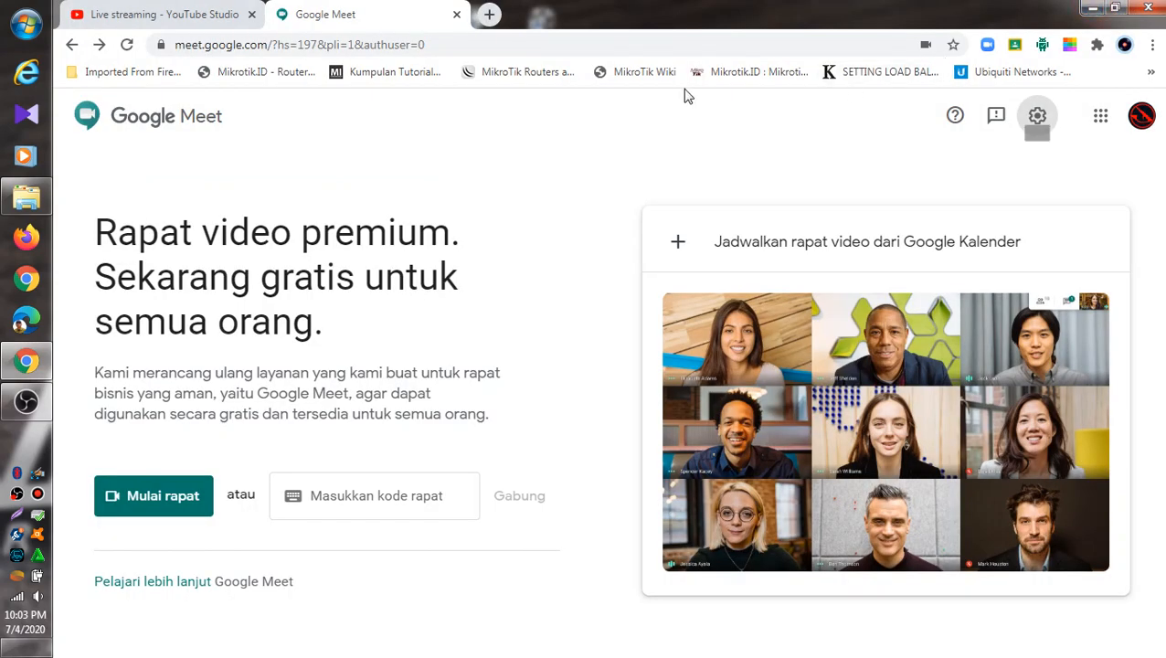
{"action": "left_click", "coordinate": [1038, 116]}
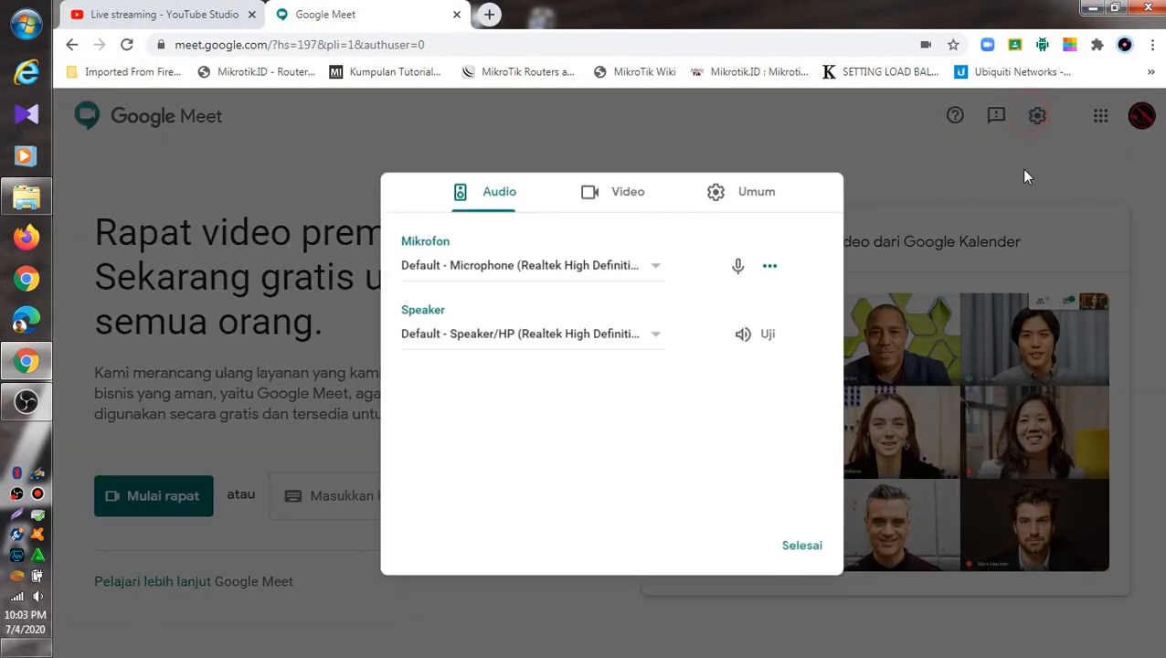
{"action": "left_click", "coordinate": [626, 192]}
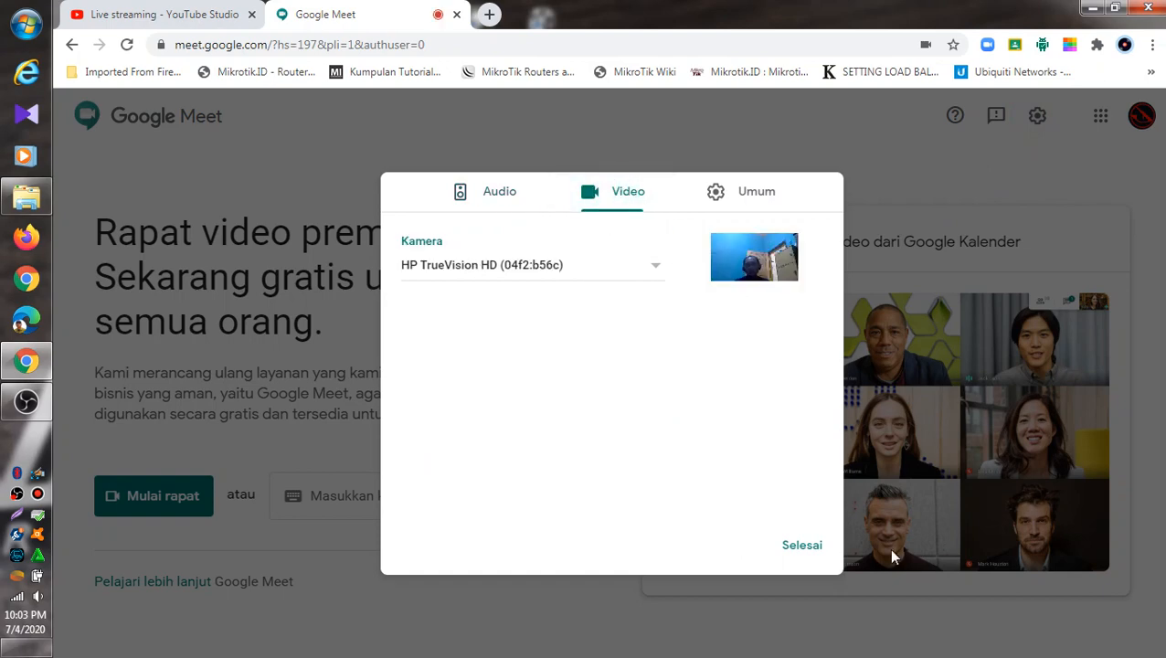
{"action": "left_click", "coordinate": [801, 545]}
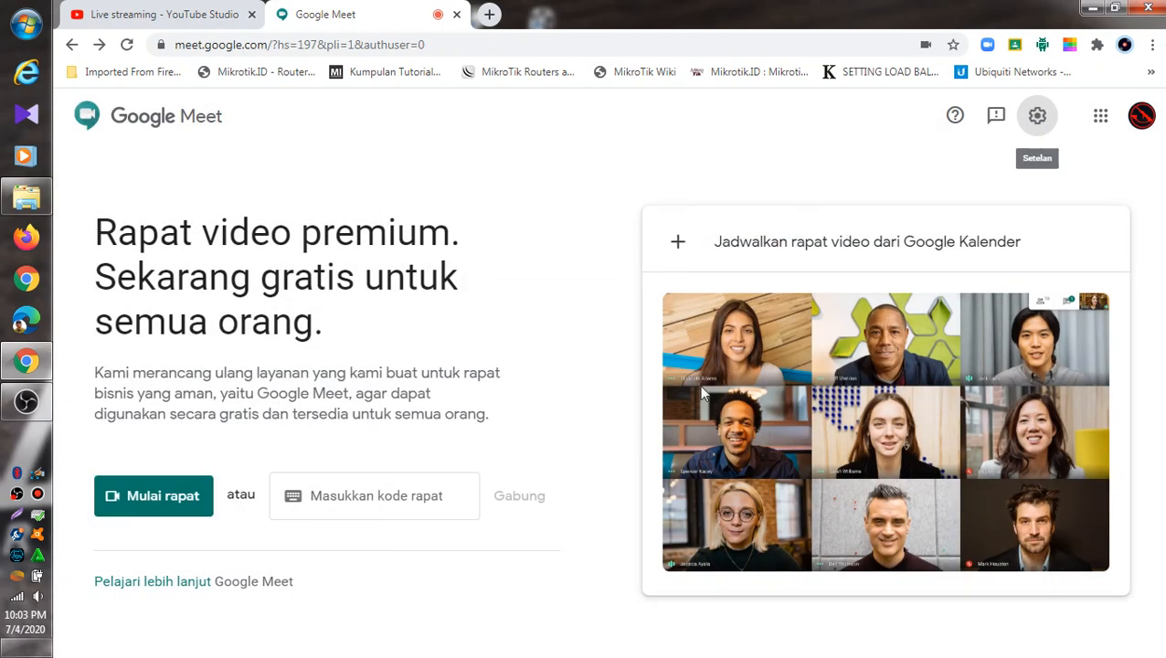
Step: Start a new Google Meet meeting and check its captured window in OBS Studio
{"action": "left_click", "coordinate": [205, 511]}
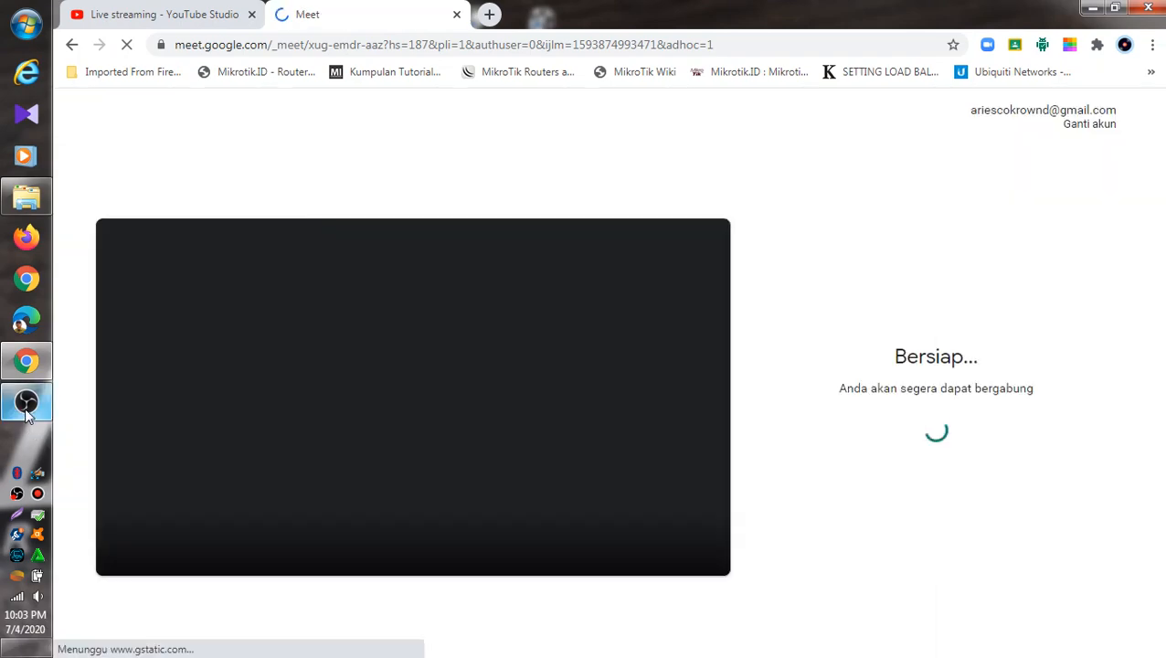
{"action": "left_click", "coordinate": [27, 402]}
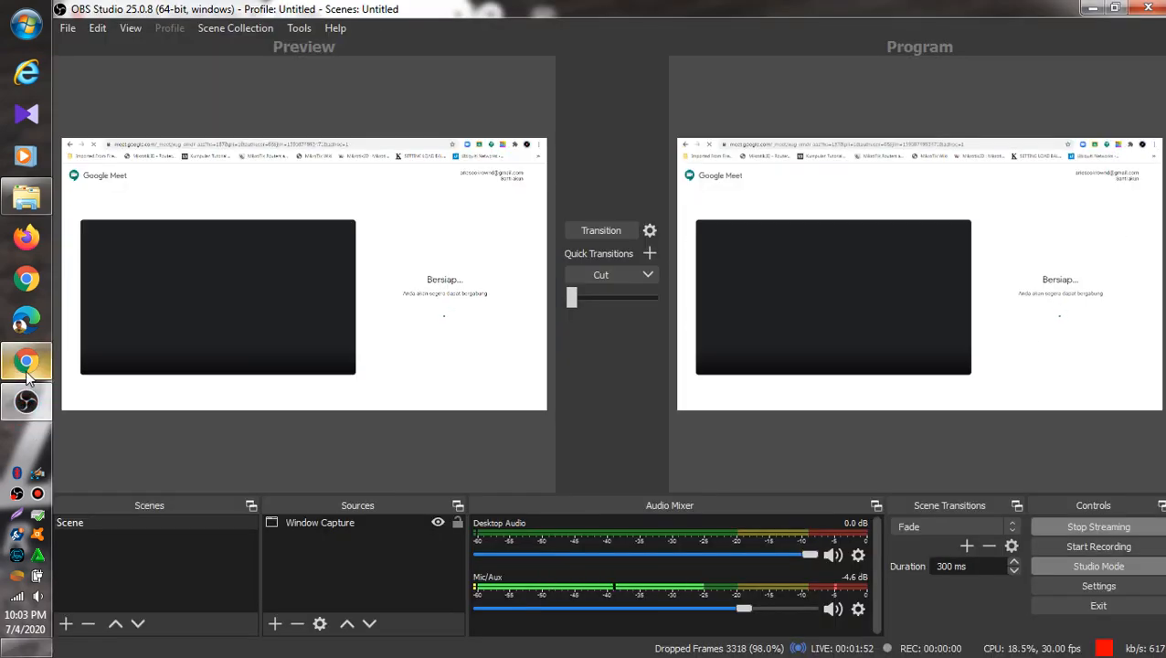
{"action": "left_click", "coordinate": [26, 366]}
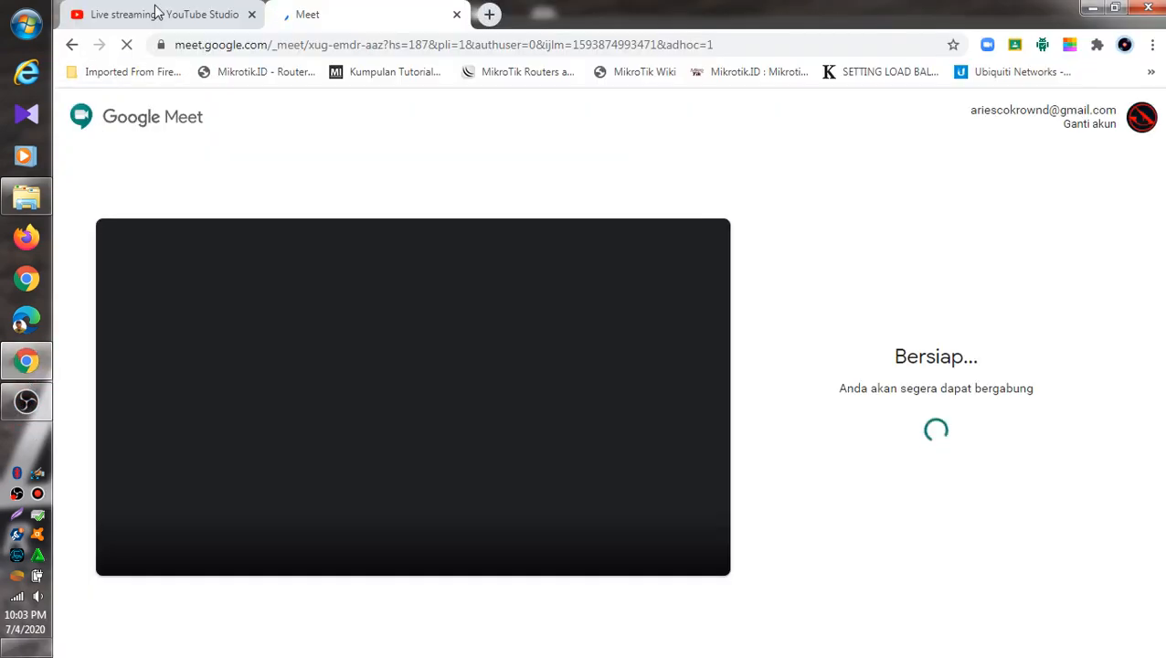
Step: Switch to YouTube Studio and check the live stream's preview, status and streaming settings
{"action": "left_click", "coordinate": [157, 13]}
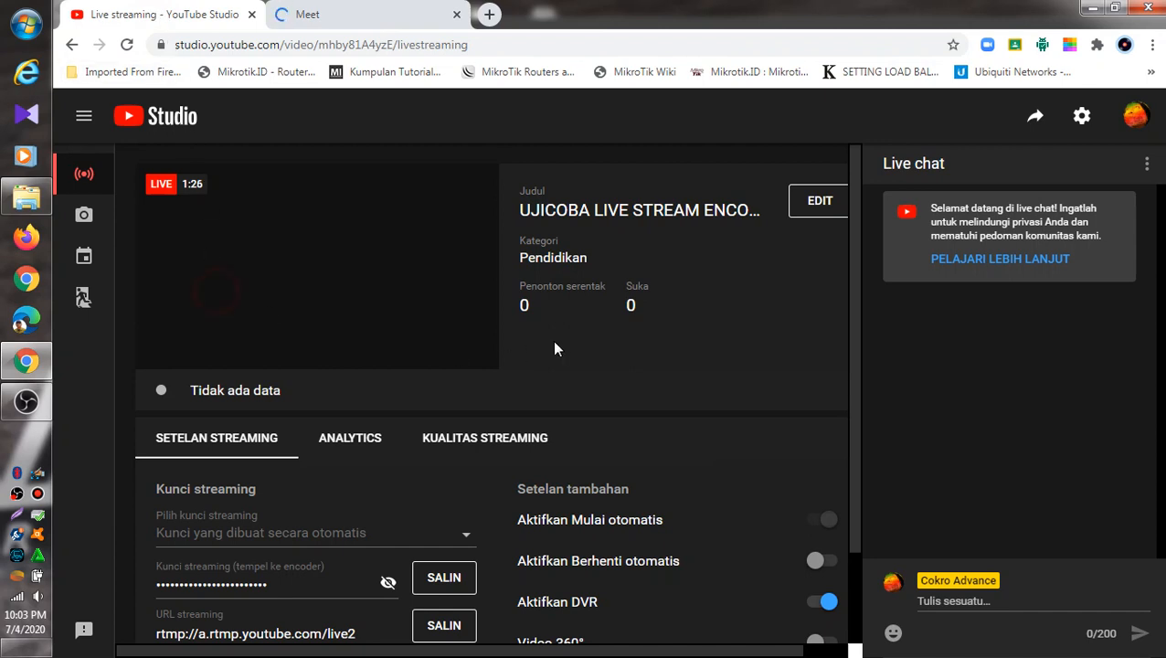
{"action": "left_click_drag", "start_coordinate": [852, 289], "coordinate": [855, 438]}
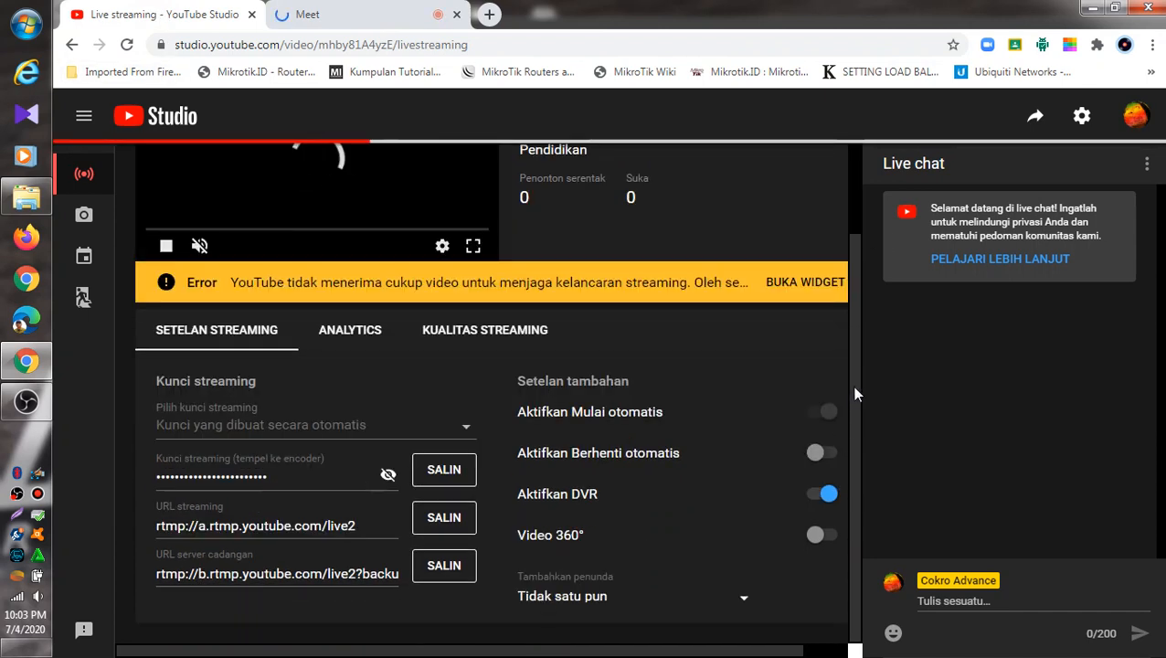
{"action": "left_click_drag", "start_coordinate": [860, 354], "coordinate": [854, 208]}
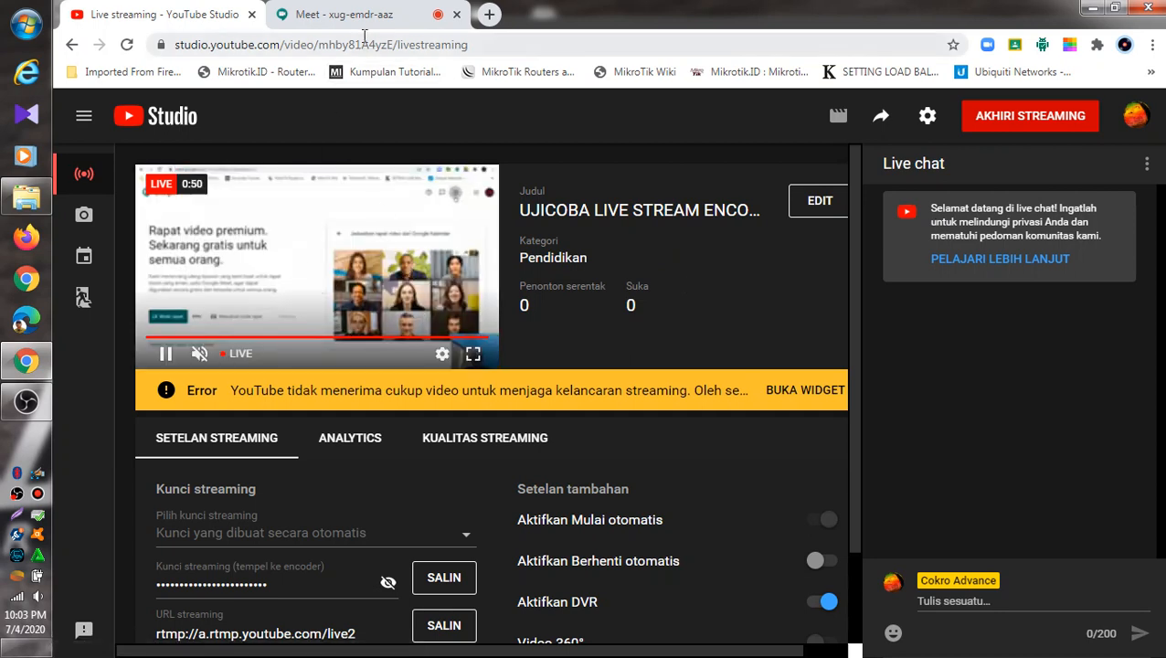
Step: Present the Google Meet browser tab with its audio shared in the prepared meeting
{"action": "left_click", "coordinate": [347, 15]}
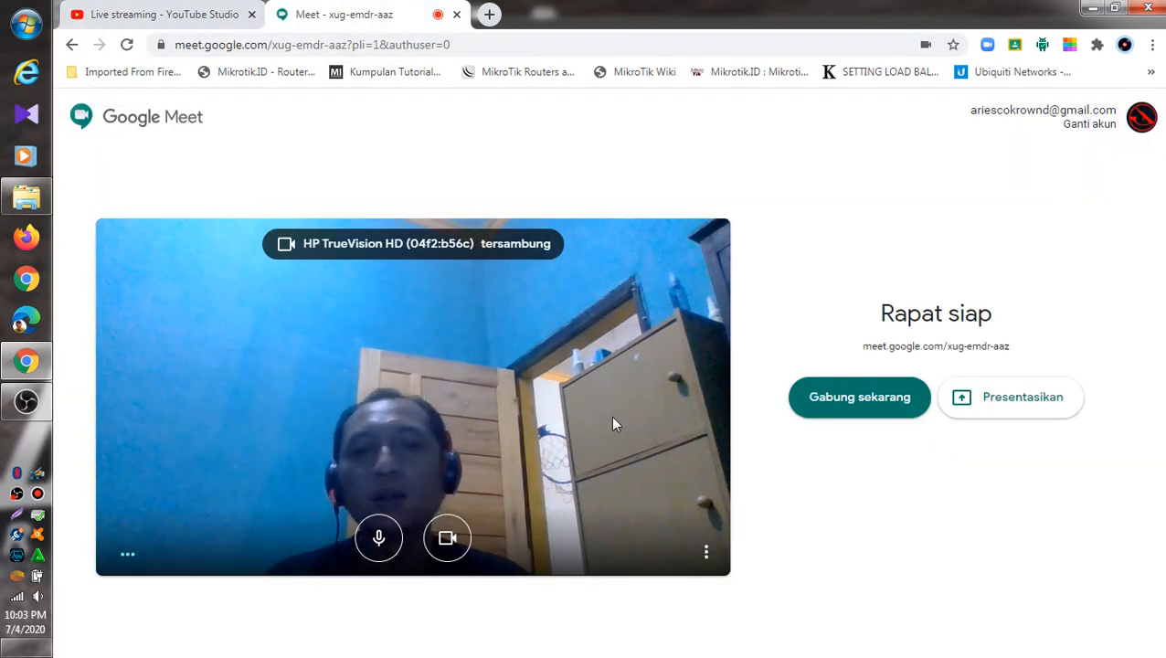
{"action": "left_click", "coordinate": [973, 413]}
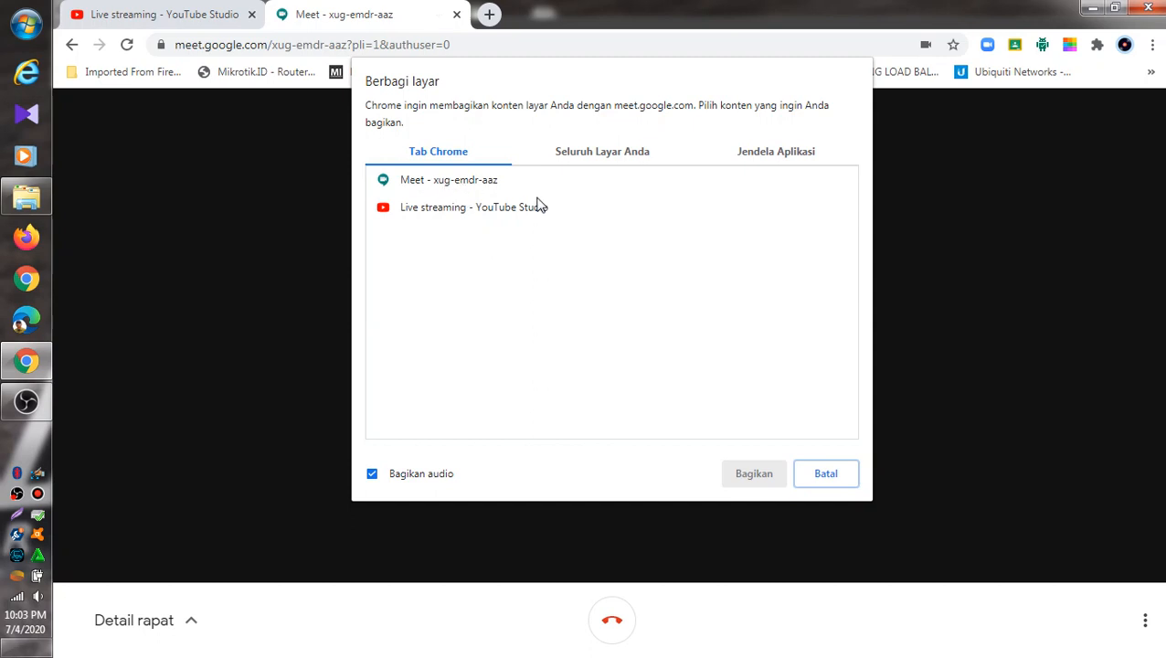
{"action": "left_click", "coordinate": [512, 212]}
{"action": "left_click", "coordinate": [489, 183]}
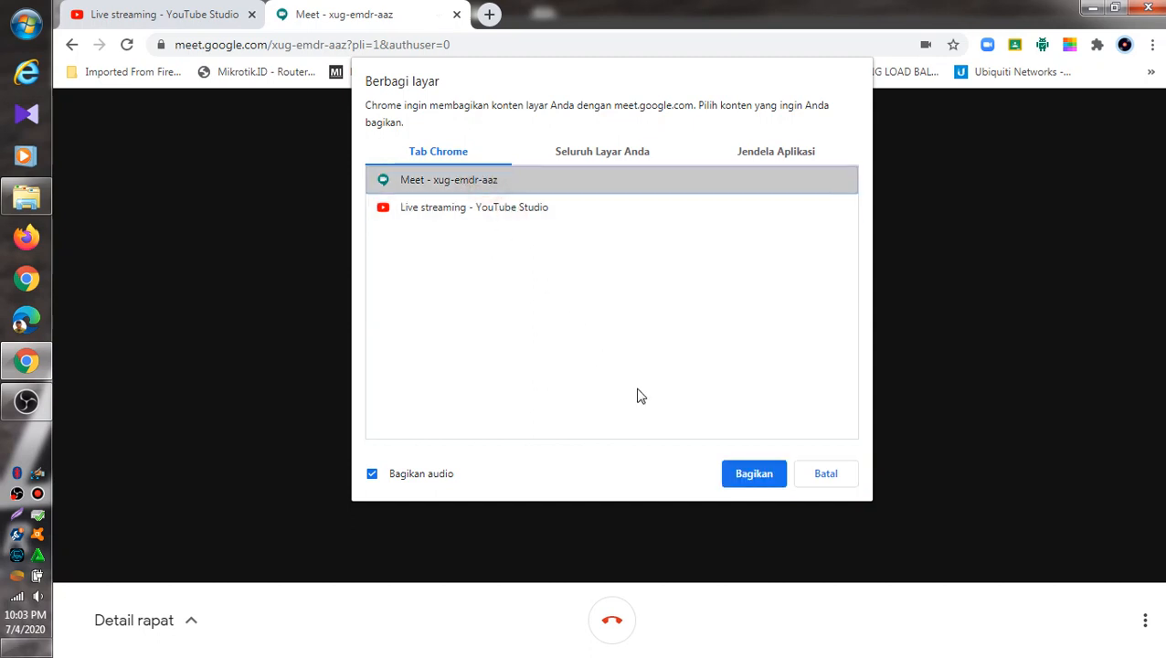
{"action": "left_click", "coordinate": [736, 482]}
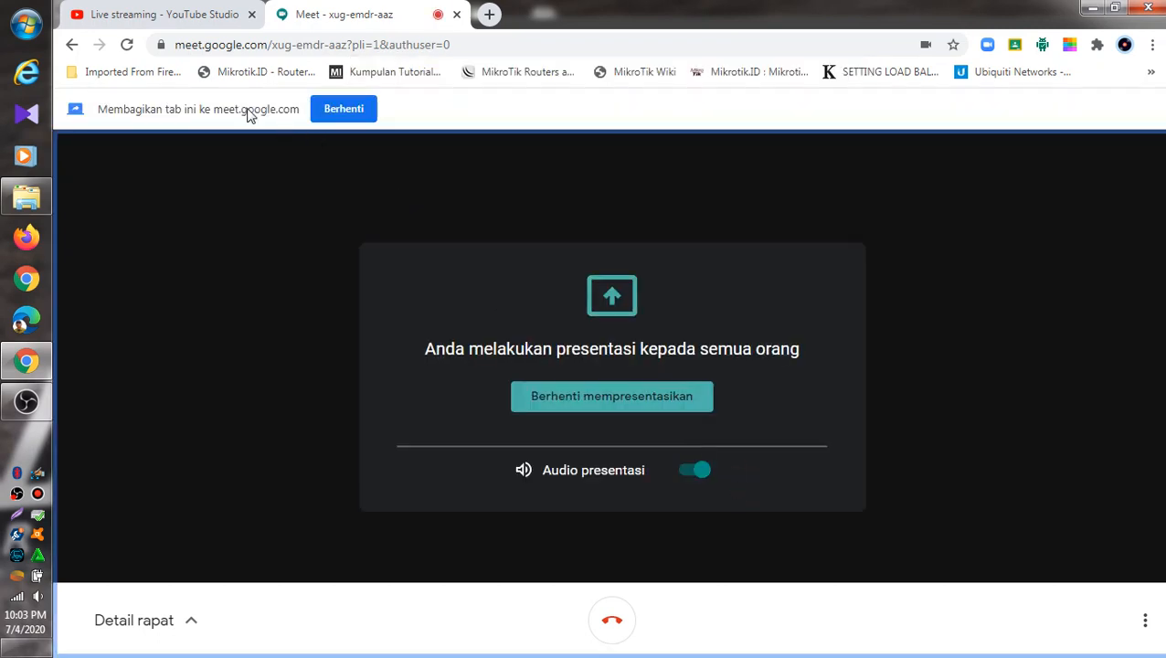
Step: Check the live stream in YouTube Studio, including full screen, and compare it with the captured window in OBS Studio
{"action": "left_click", "coordinate": [153, 22]}
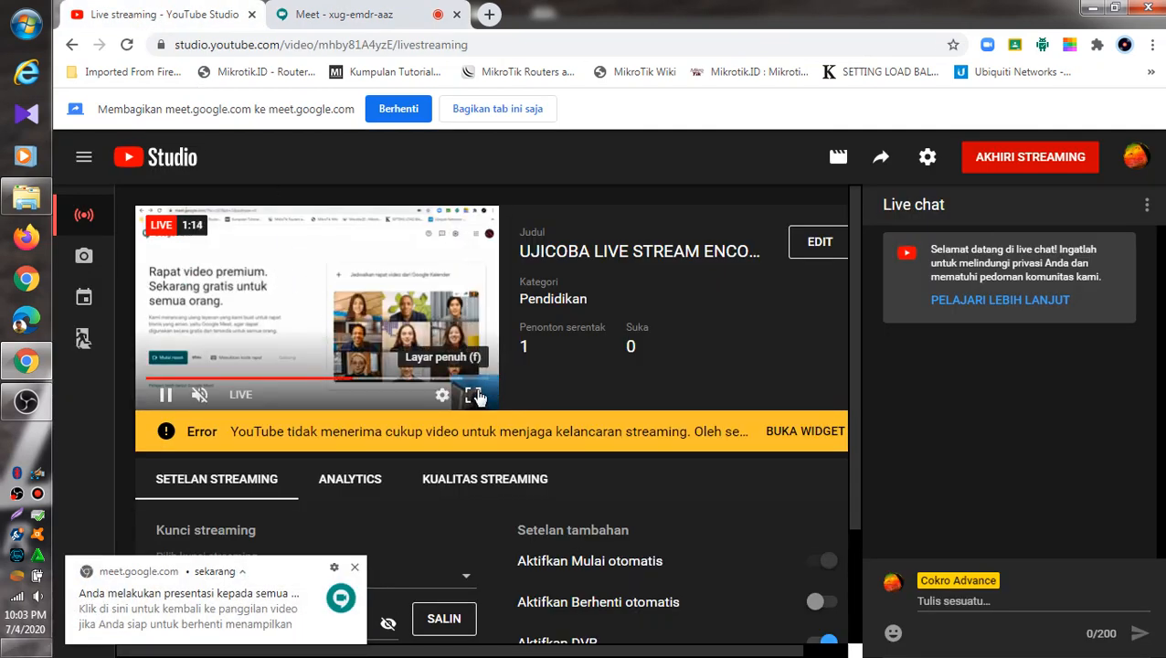
{"action": "left_click", "coordinate": [27, 402]}
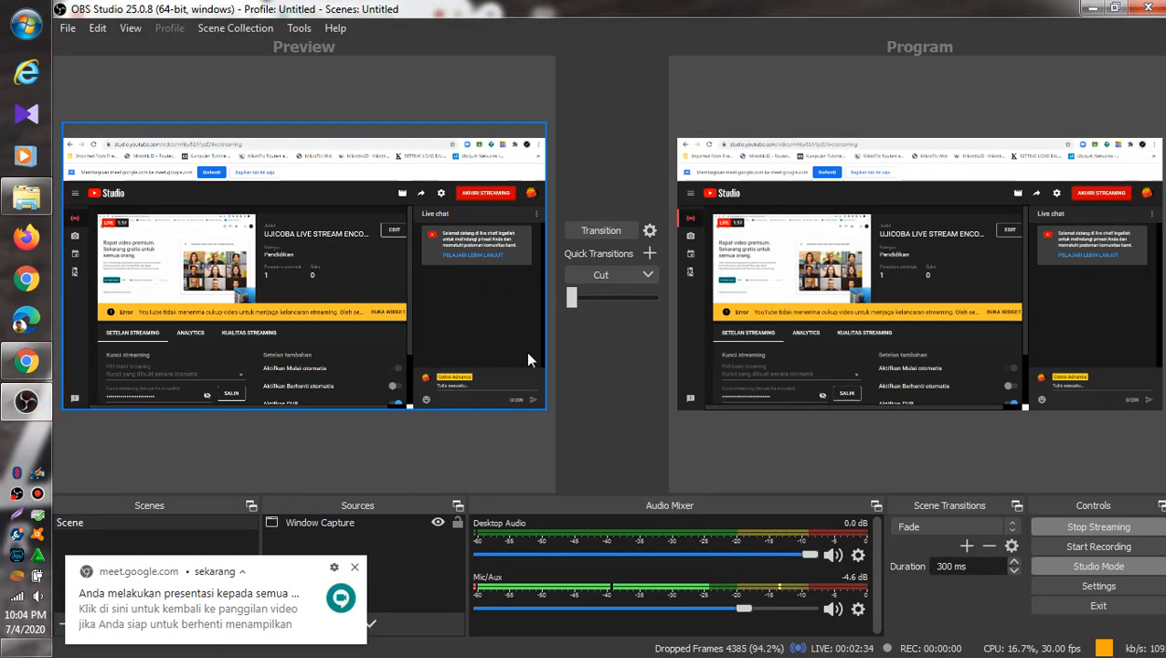
{"action": "left_click", "coordinate": [26, 361]}
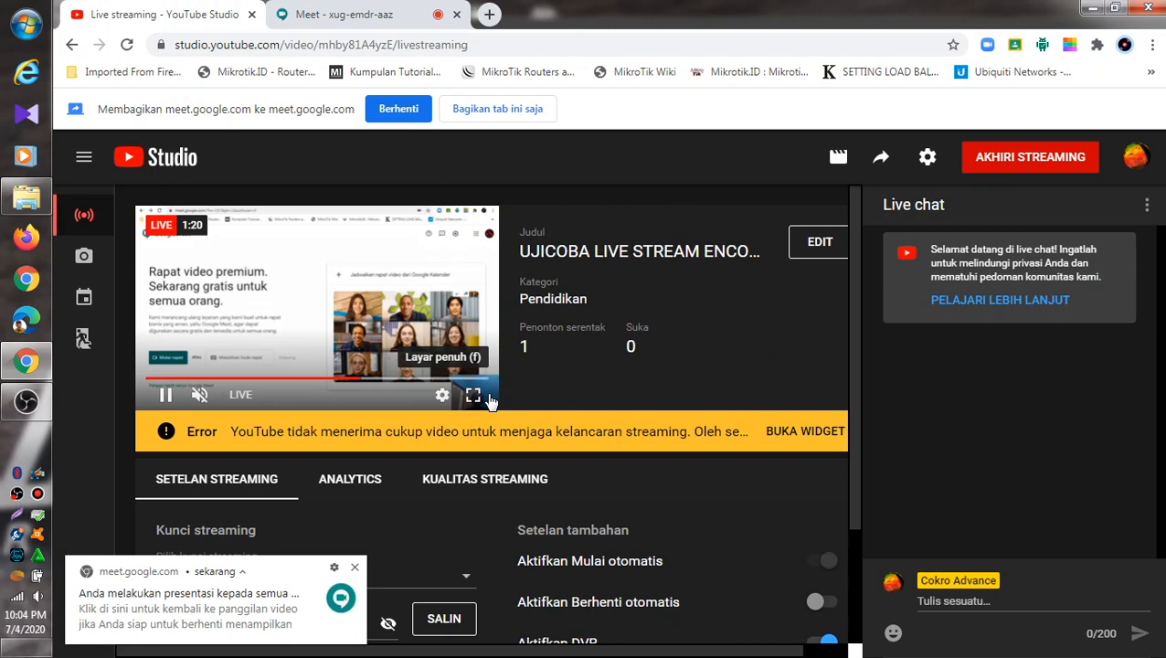
{"action": "left_click", "coordinate": [475, 396]}
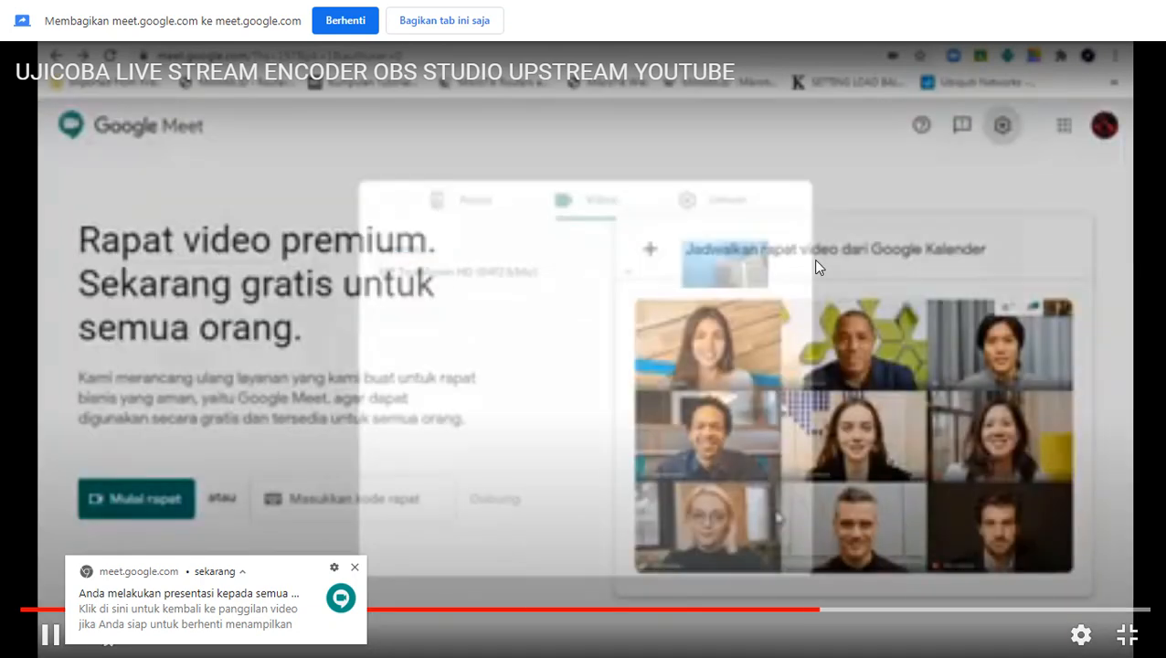
{"action": "key", "text": "Escape"}
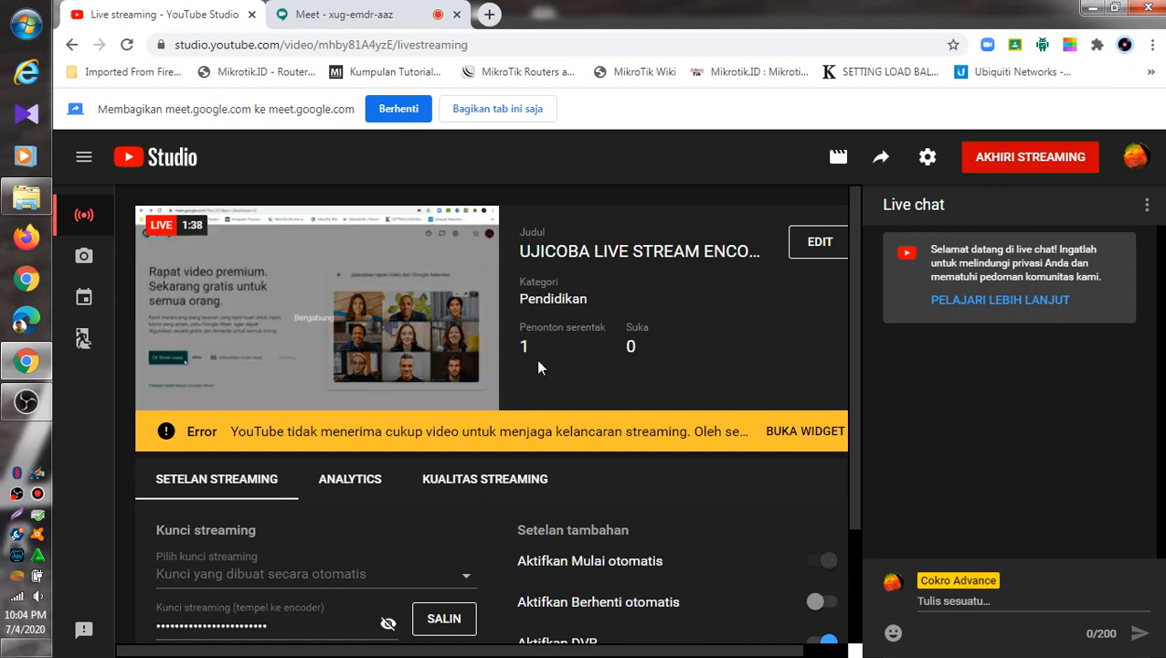
{"action": "left_click", "coordinate": [27, 402]}
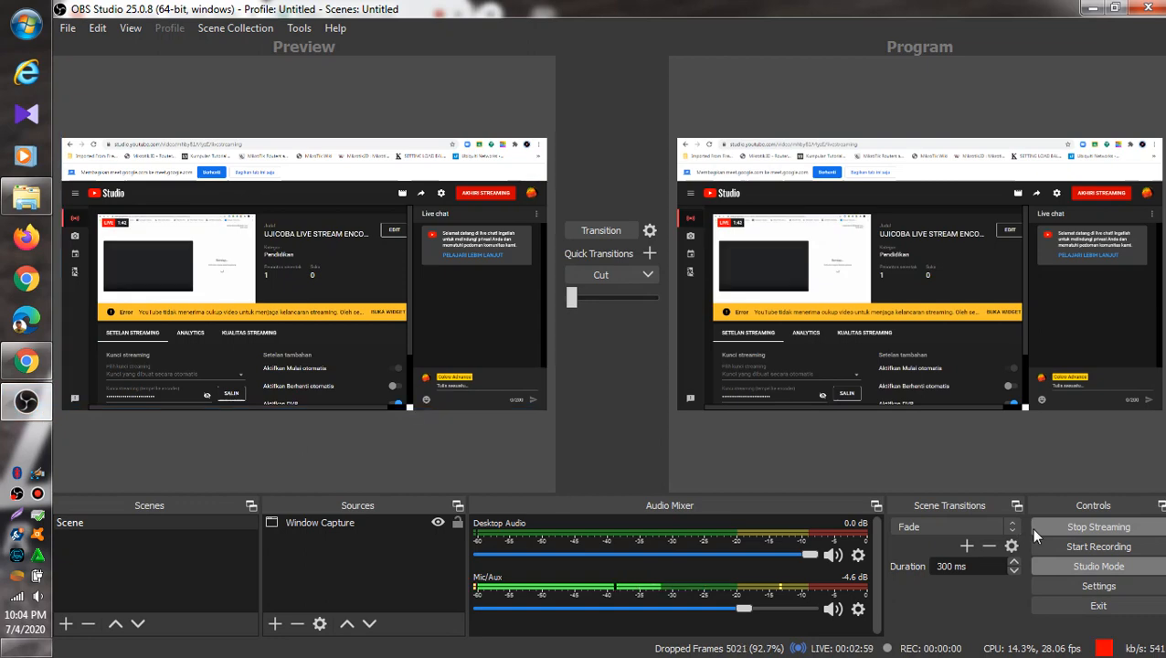
Step: End the live stream in YouTube Studio, confirm ending it, and stop streaming in OBS Studio
{"action": "left_click", "coordinate": [29, 418]}
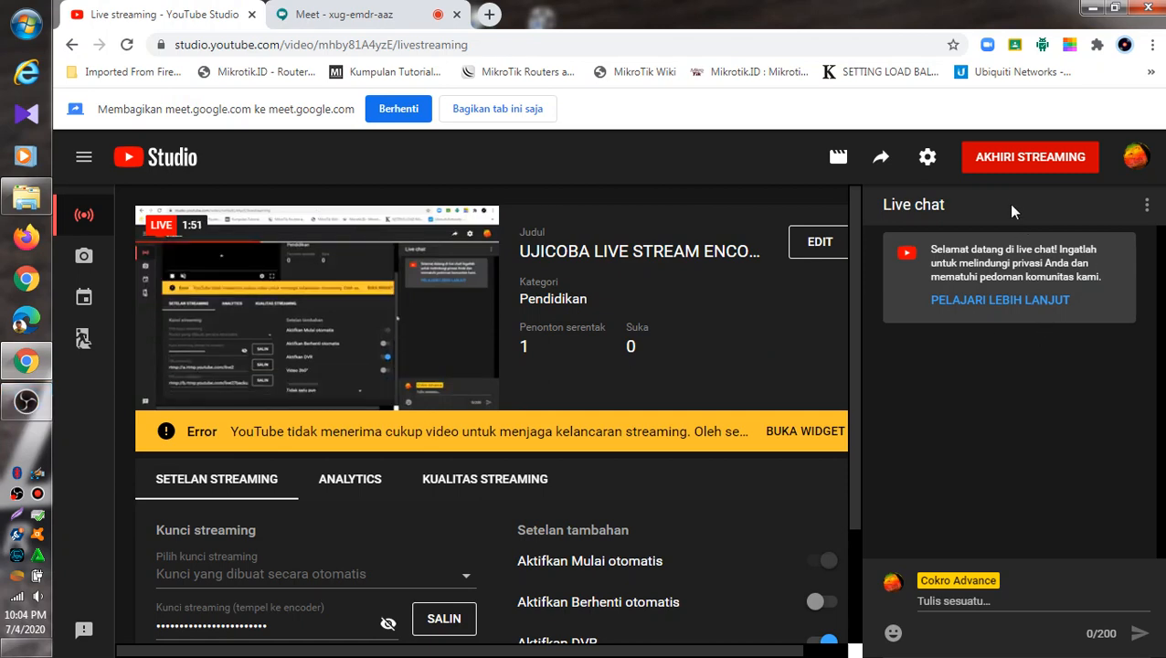
{"action": "left_click", "coordinate": [1006, 164]}
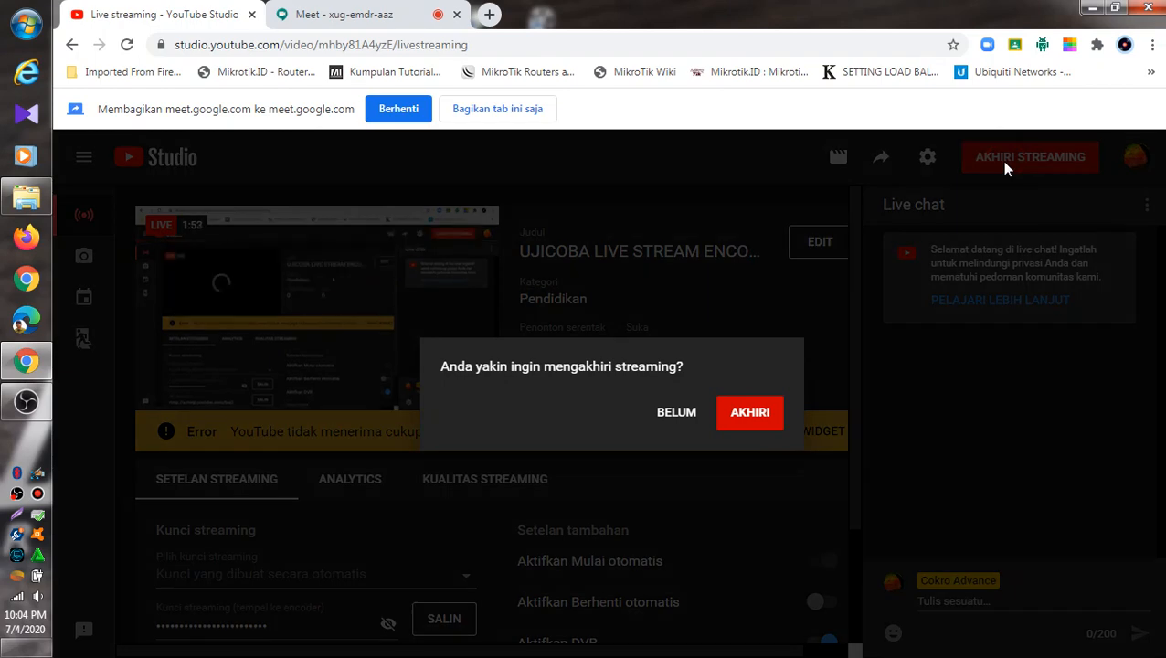
{"action": "left_click", "coordinate": [753, 417]}
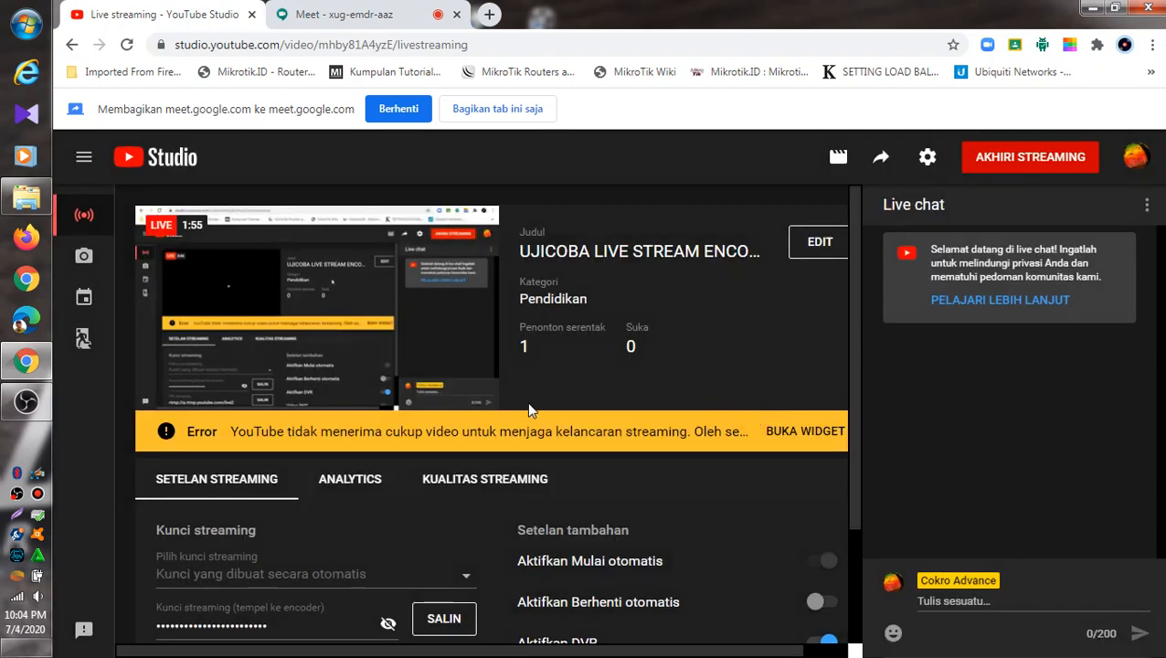
{"action": "left_click", "coordinate": [30, 404]}
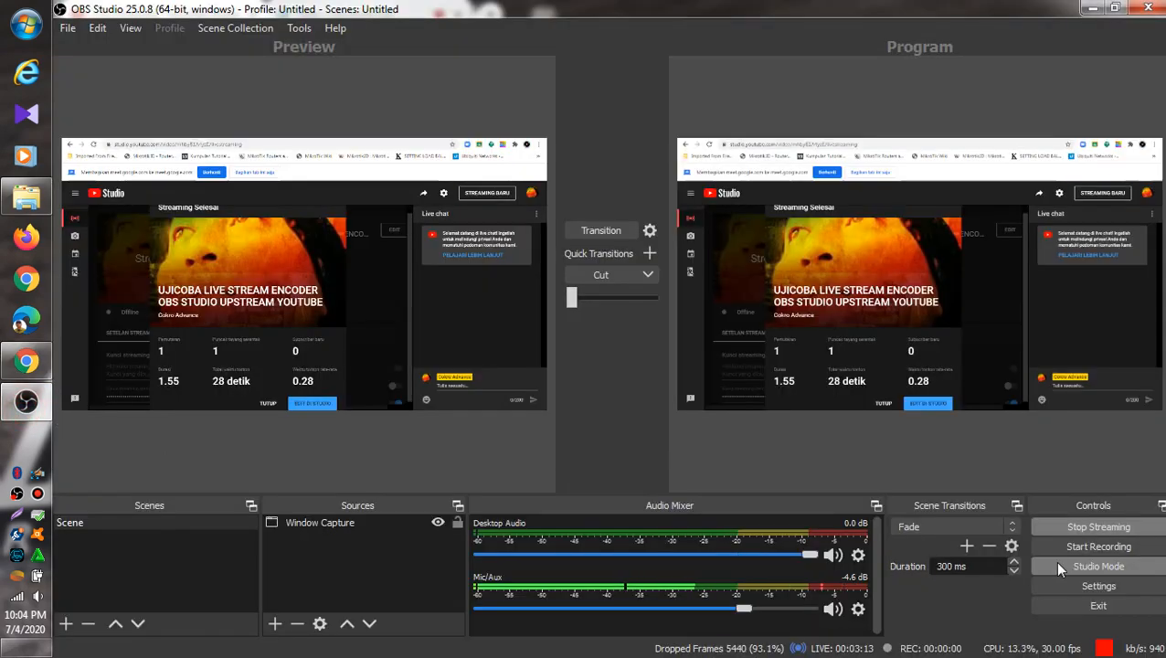
{"action": "left_click", "coordinate": [1109, 532]}
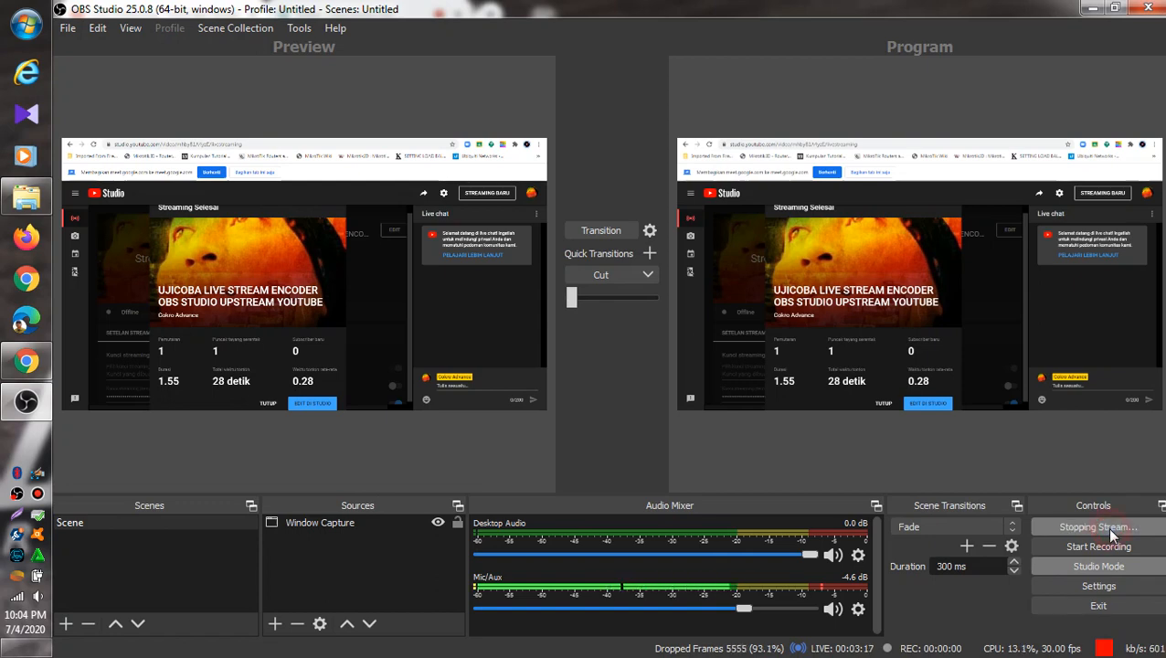